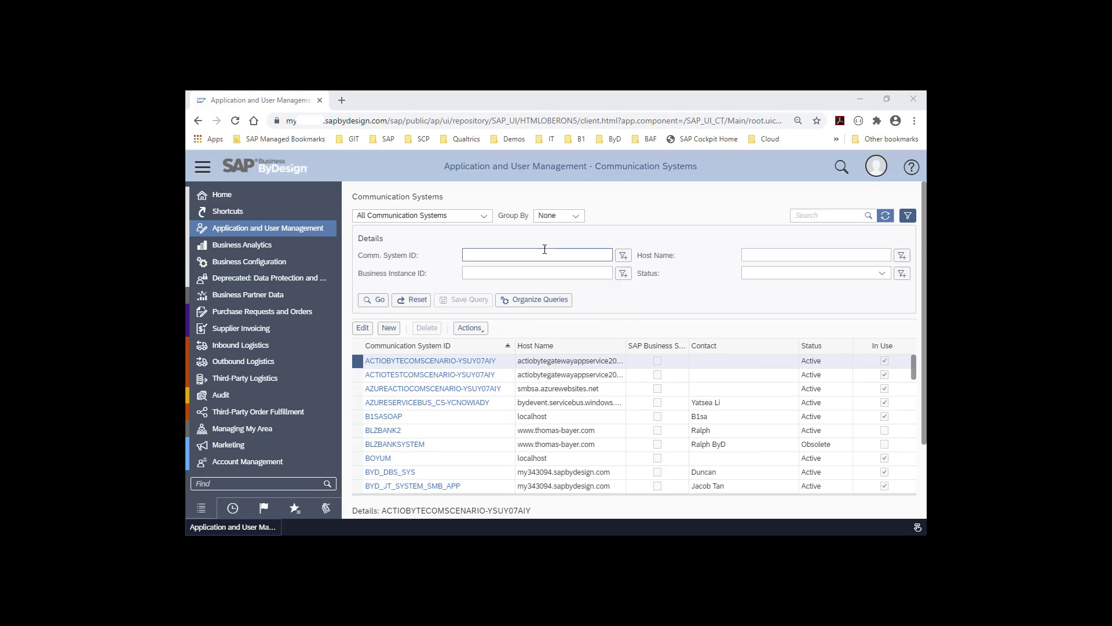
- Start a new communication system in Application and User Management's Communication Systems view and give it the ID TRM_CPI_DEMO
mouse_move(233, 227)
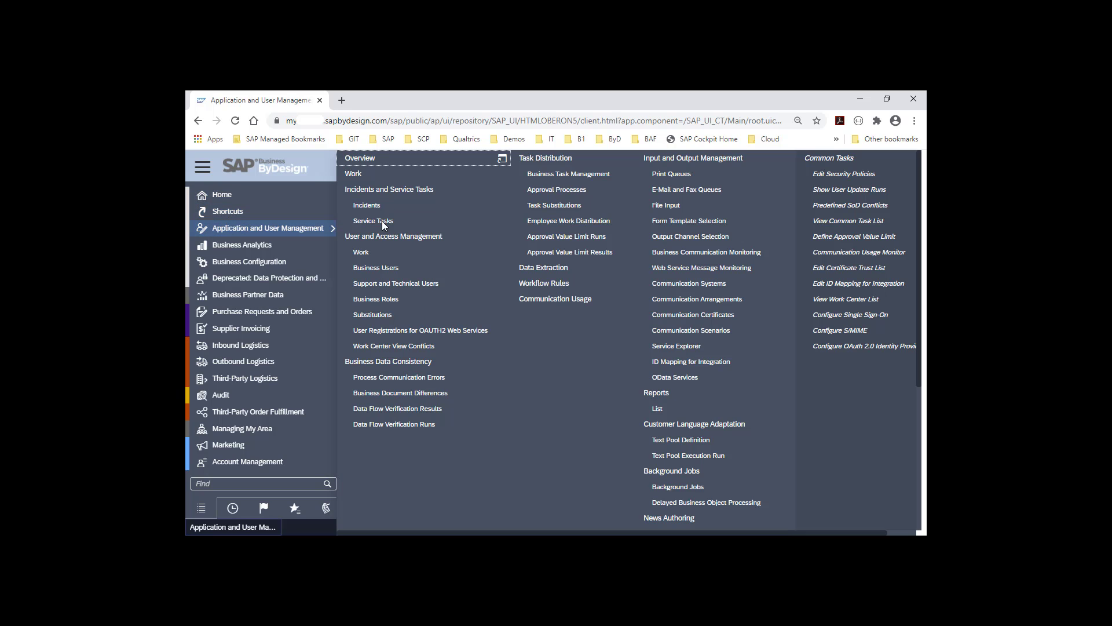
click(690, 283)
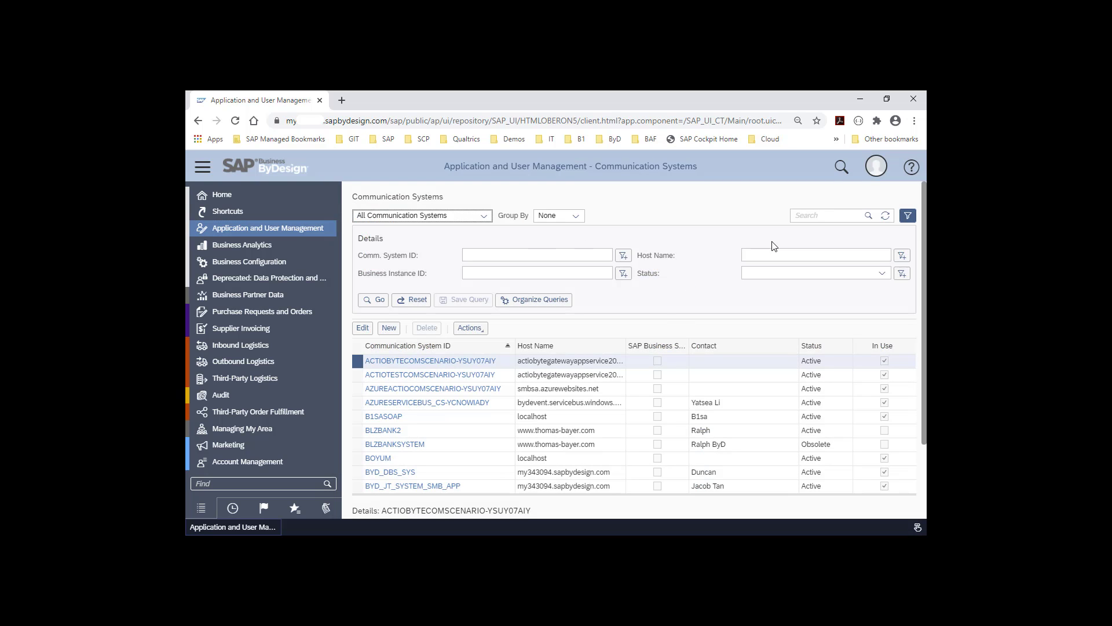
click(908, 216)
click(389, 235)
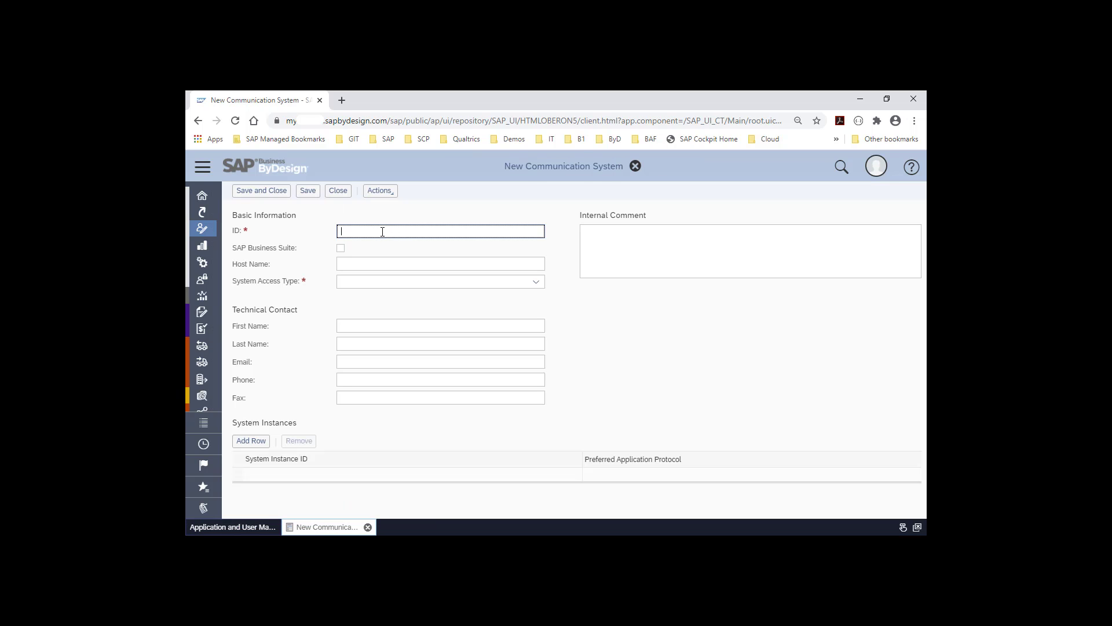
text(TRM_CPI_DEMO)
- Set the system access type to Internet and paste the host name ending in iflmap.hcisbt.eu1.hana.ondemand.com
click(535, 282)
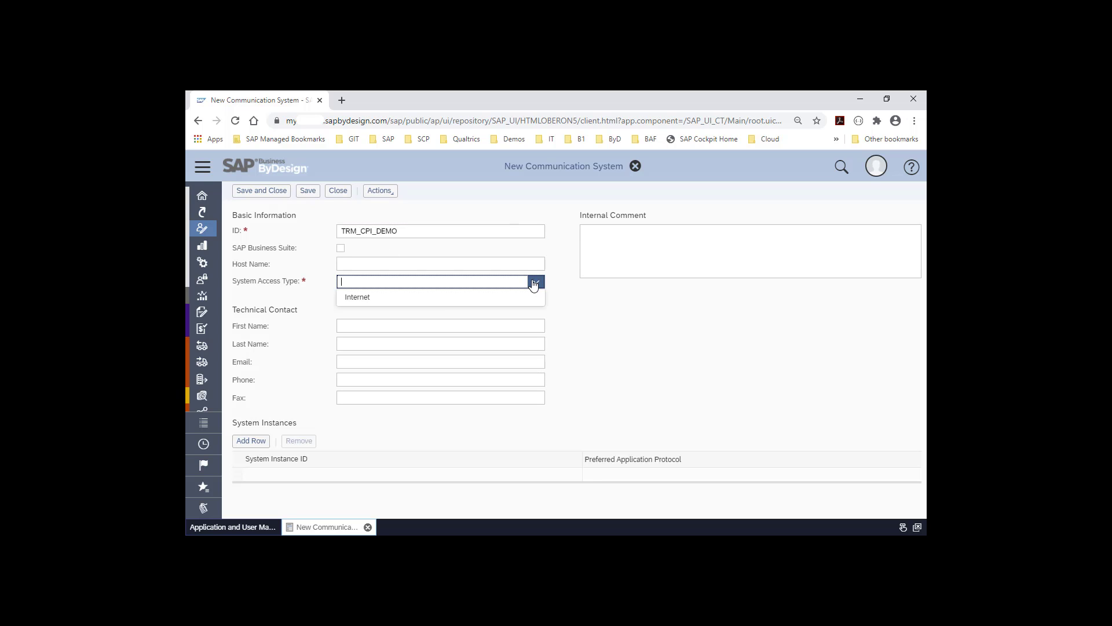
click(425, 300)
click(358, 263)
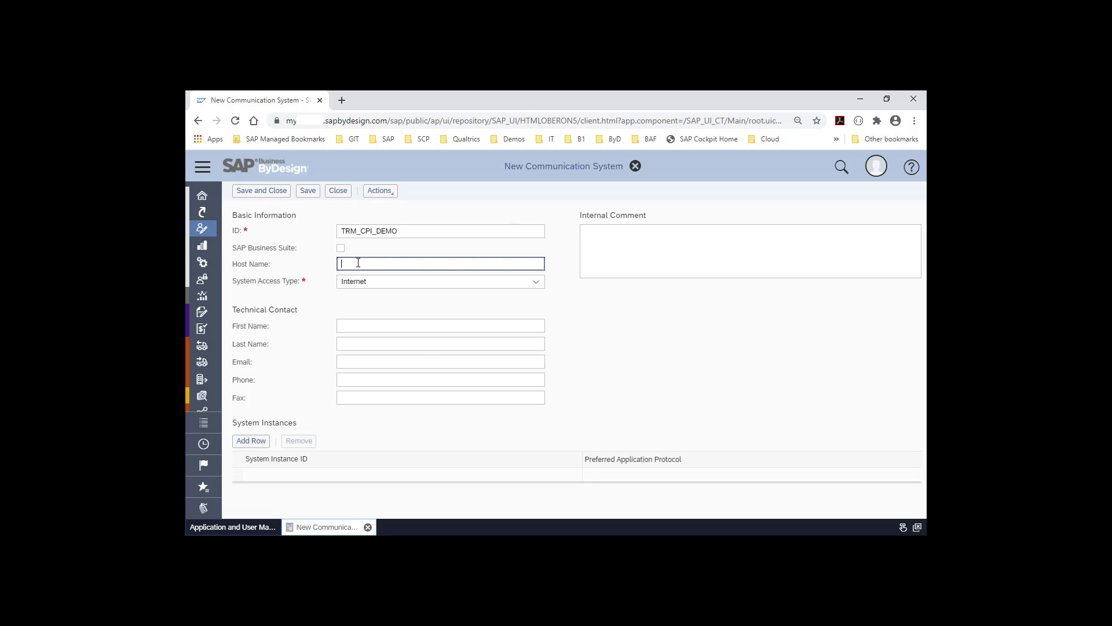
key(ctrl+v)
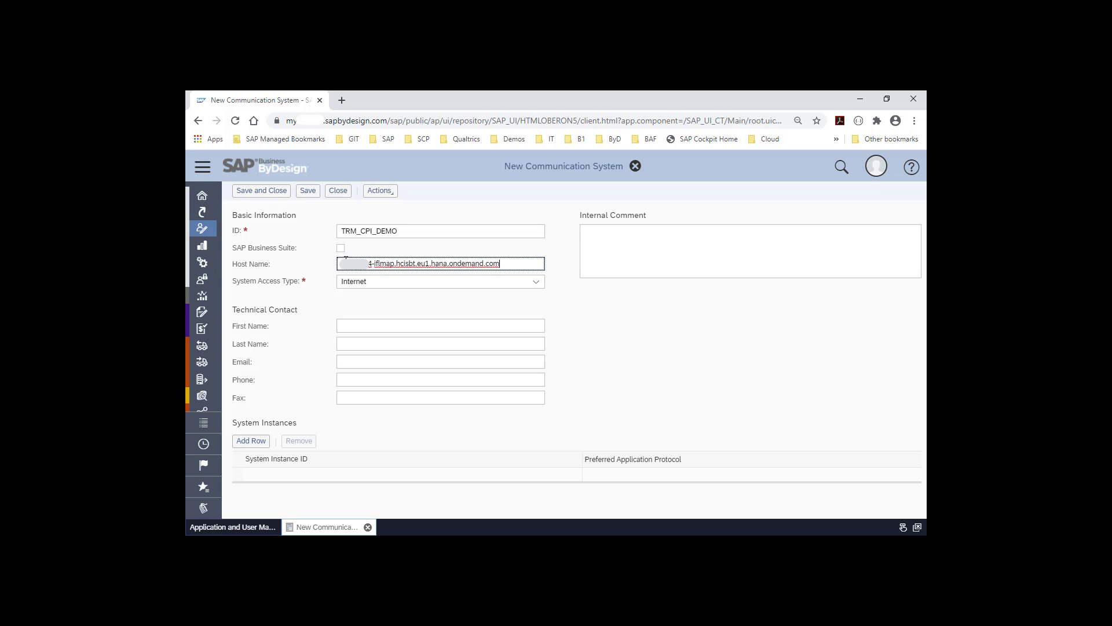
click(396, 232)
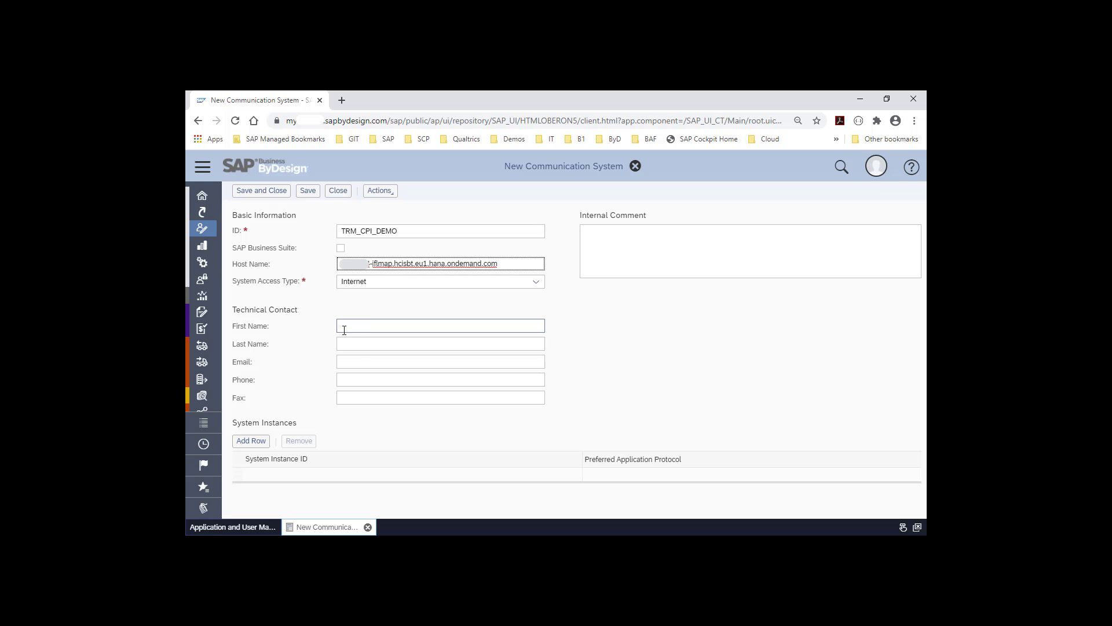
- Enter the technical contact's first name for the communication system
click(370, 326)
text(Trinidad)
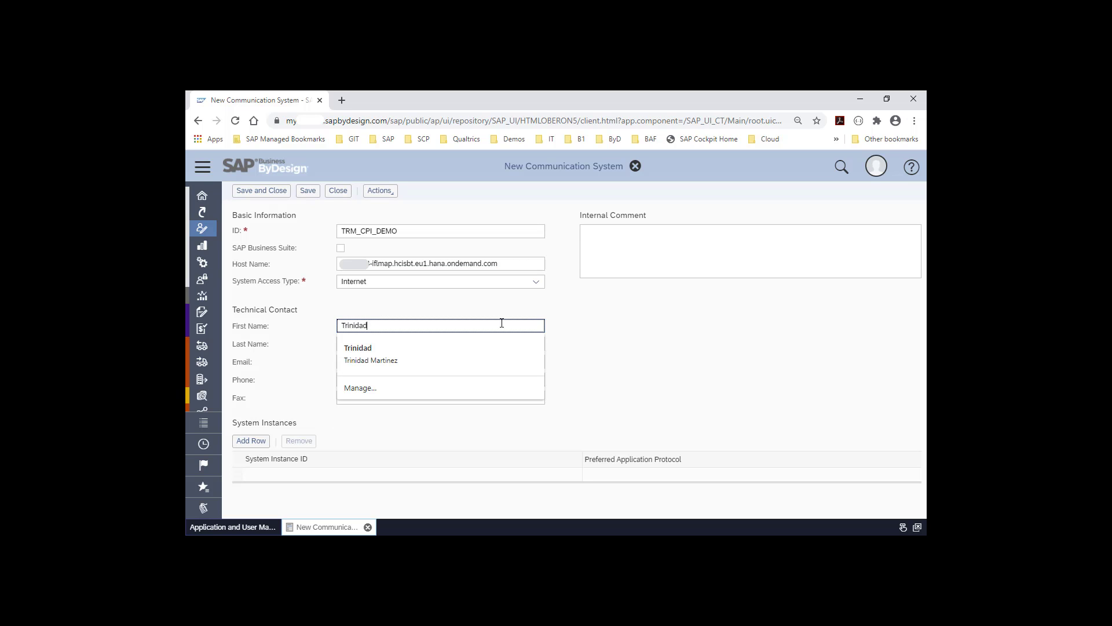
click(574, 325)
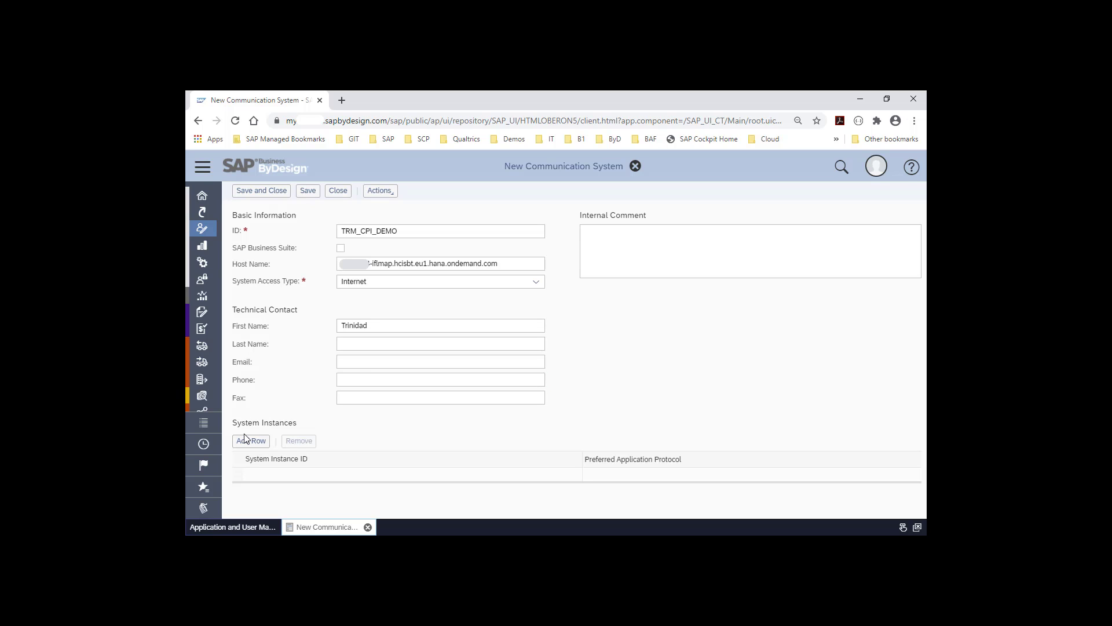
- Add a system instance with the ID TRM_CPI_DEMO and the preferred application protocol 5 - Web Service
drag(233, 425, 309, 421)
click(865, 475)
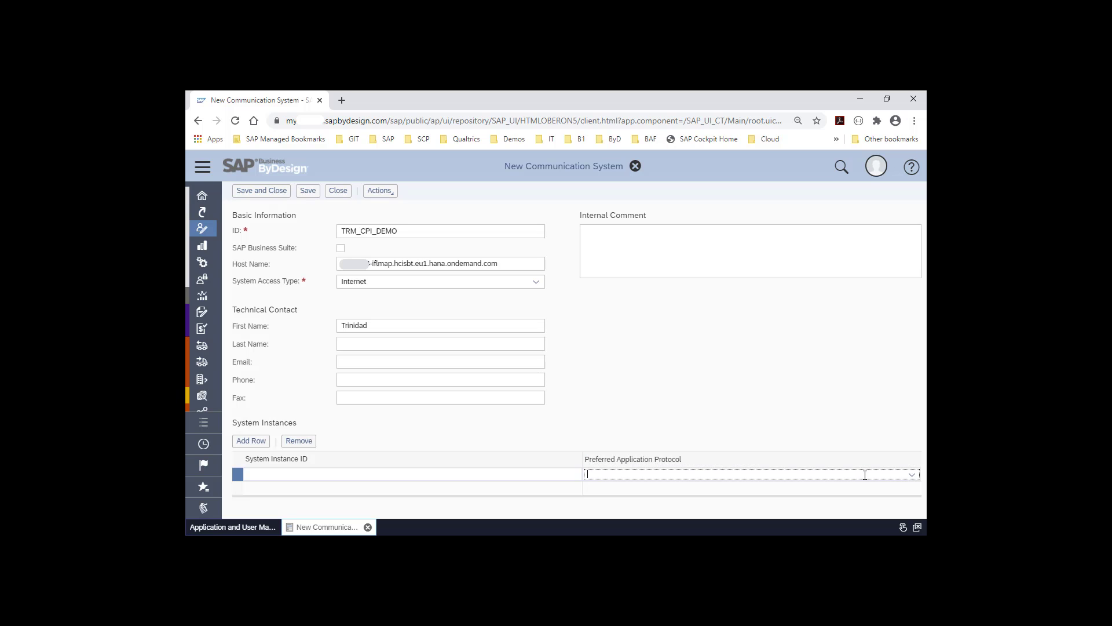
click(912, 475)
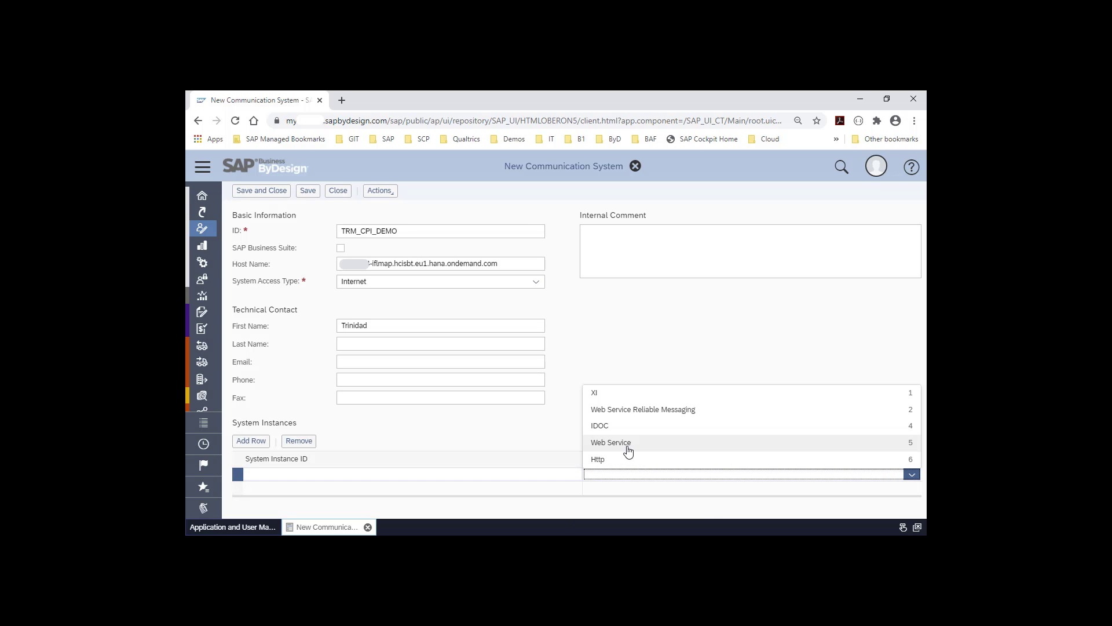
click(629, 449)
click(384, 472)
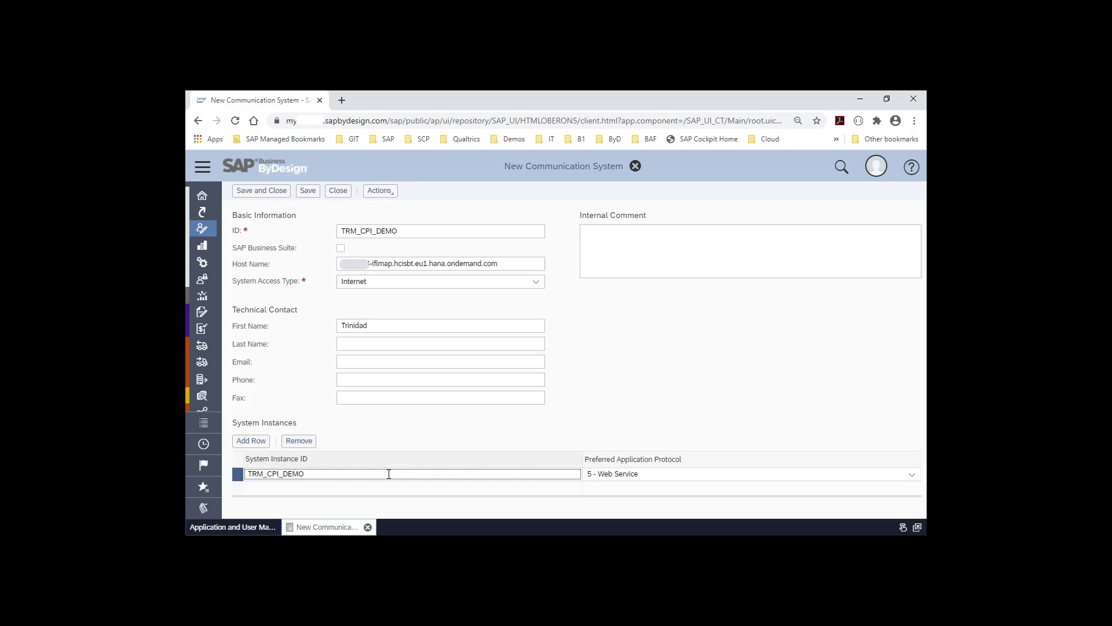
- Save the TRM_CPI_DEMO communication system, set it to active, and close it with the changes saved
click(309, 192)
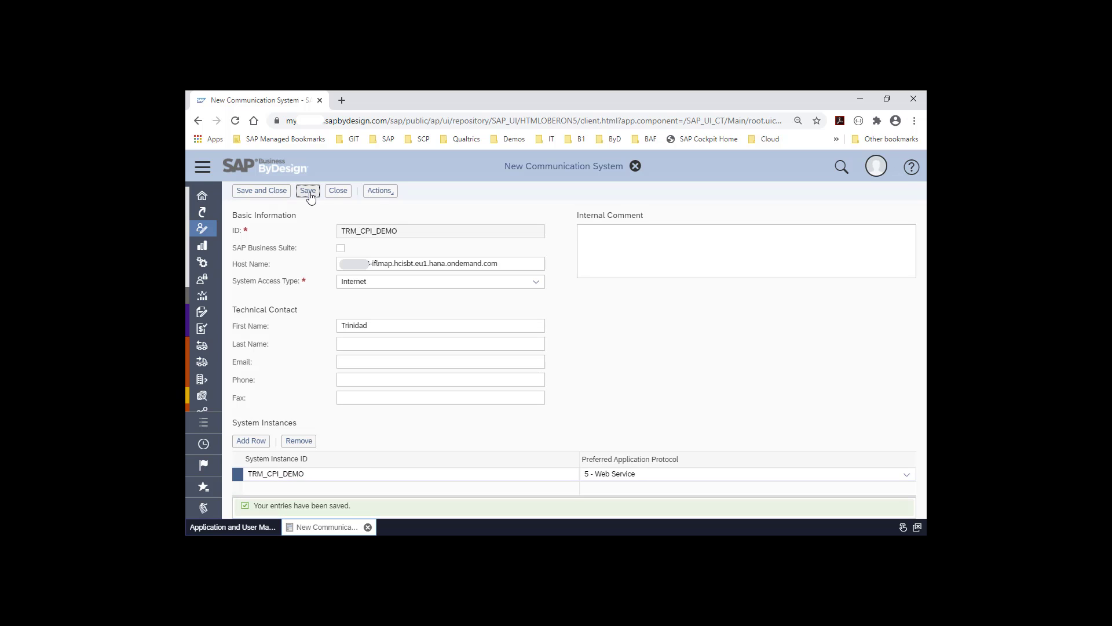
click(378, 191)
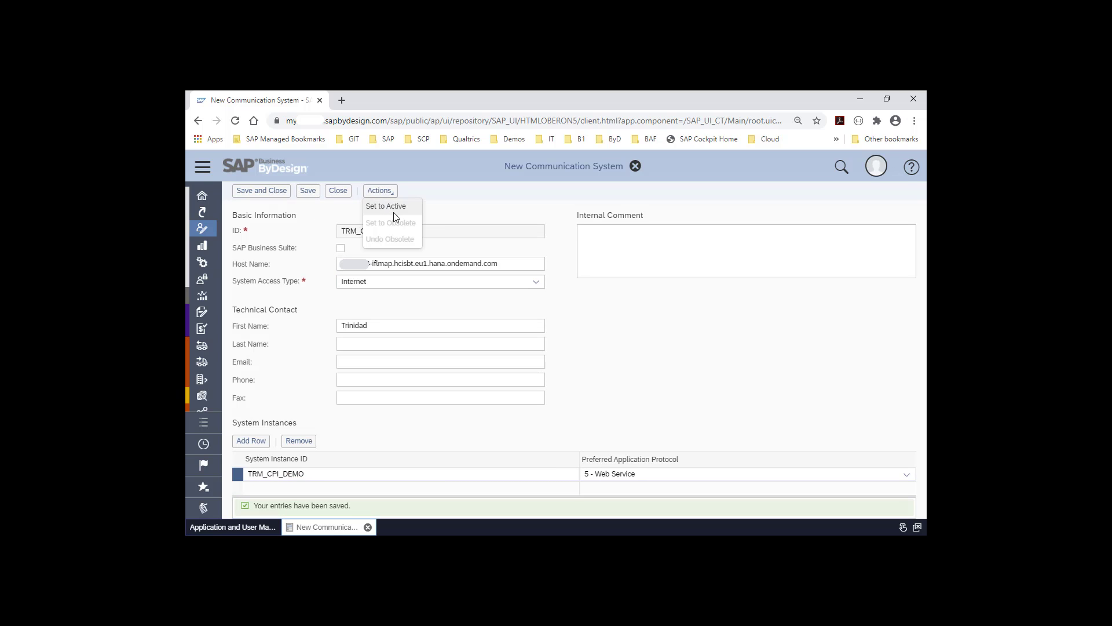
click(398, 211)
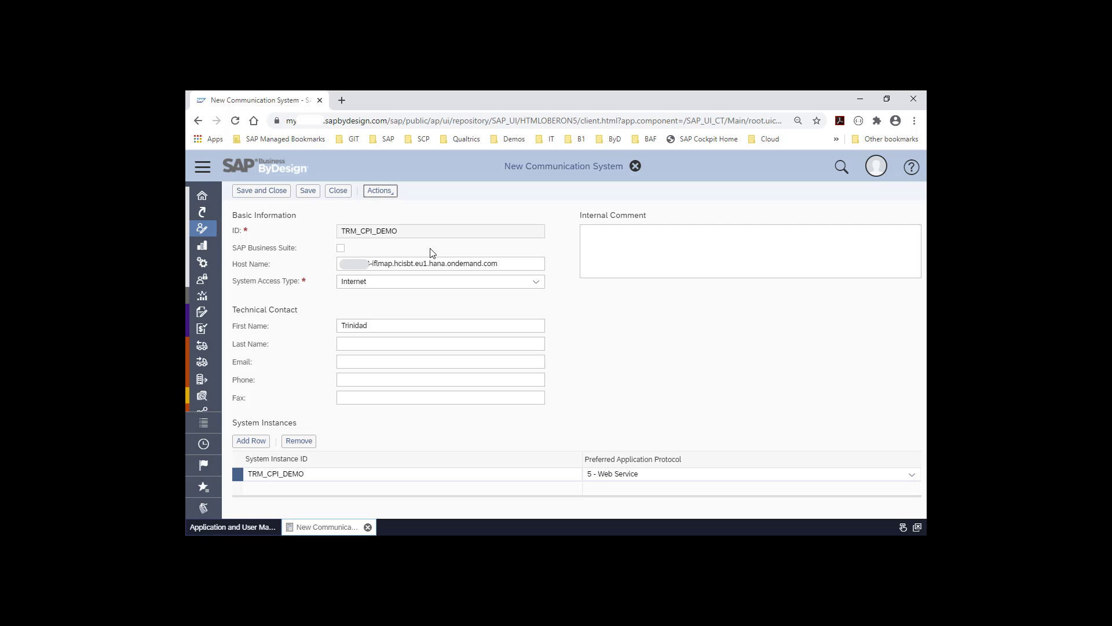
click(635, 167)
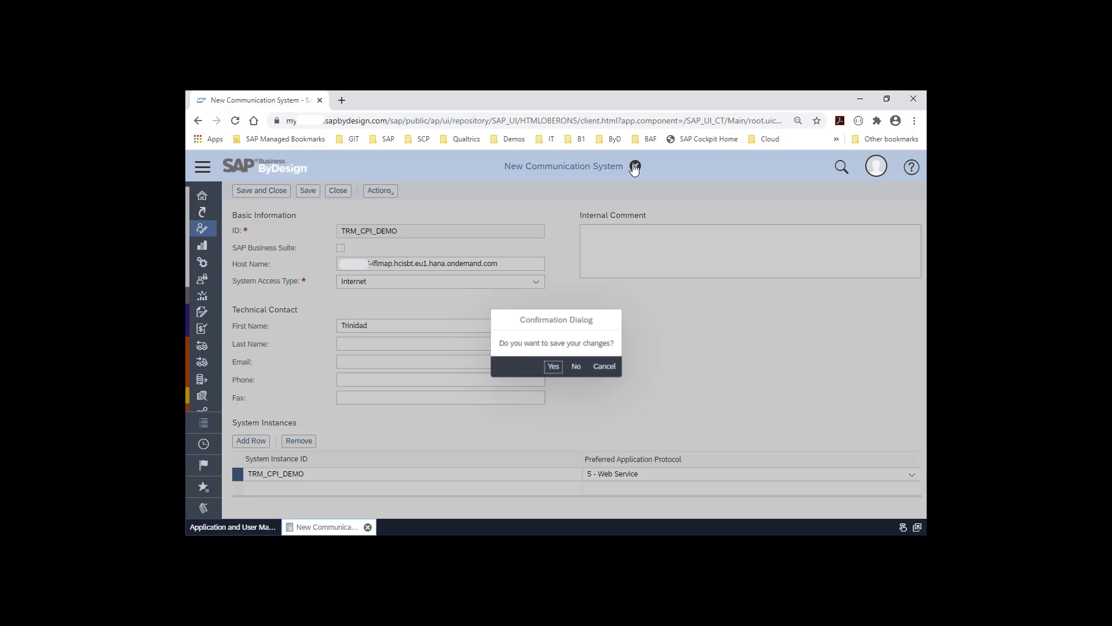
click(553, 366)
- Start a new communication arrangement based on the Output Management XML Integration scenario and proceed to its business data
mouse_move(286, 227)
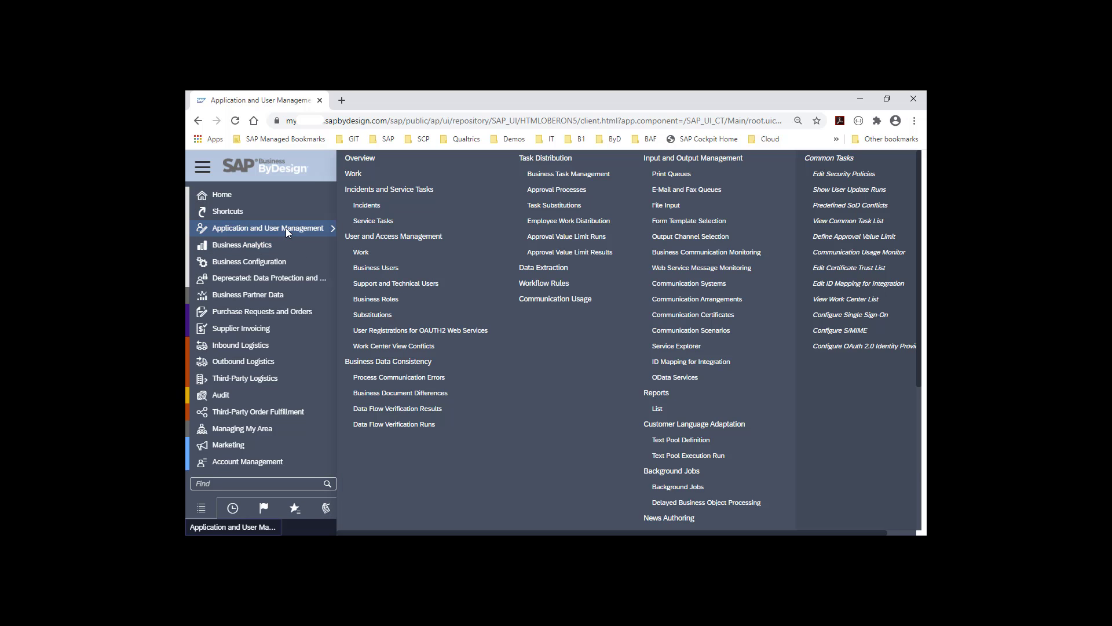
click(708, 299)
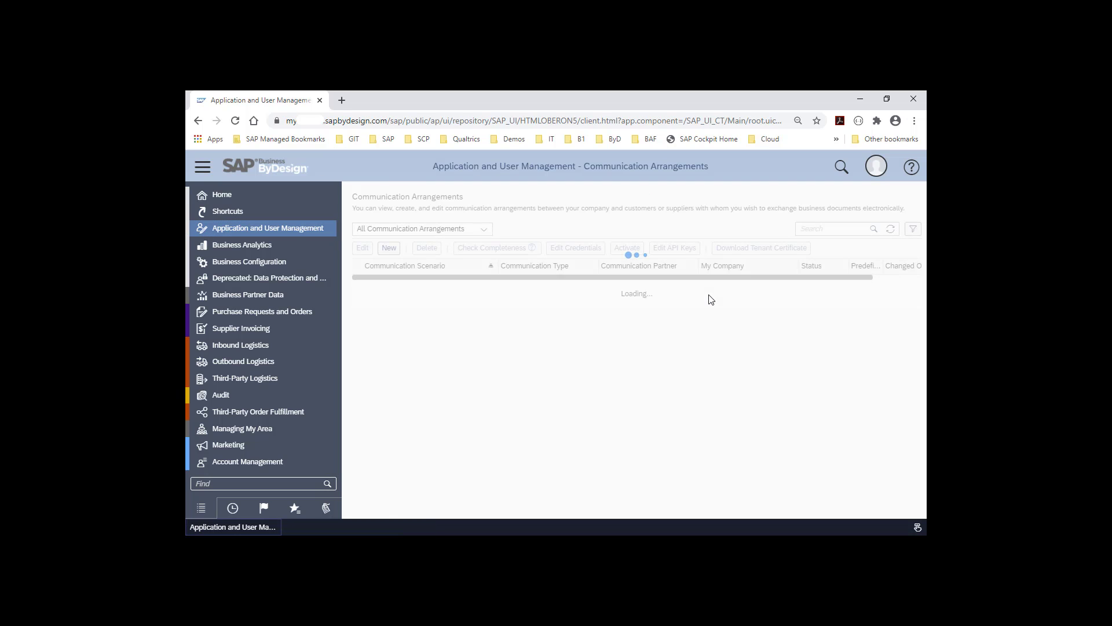
click(389, 250)
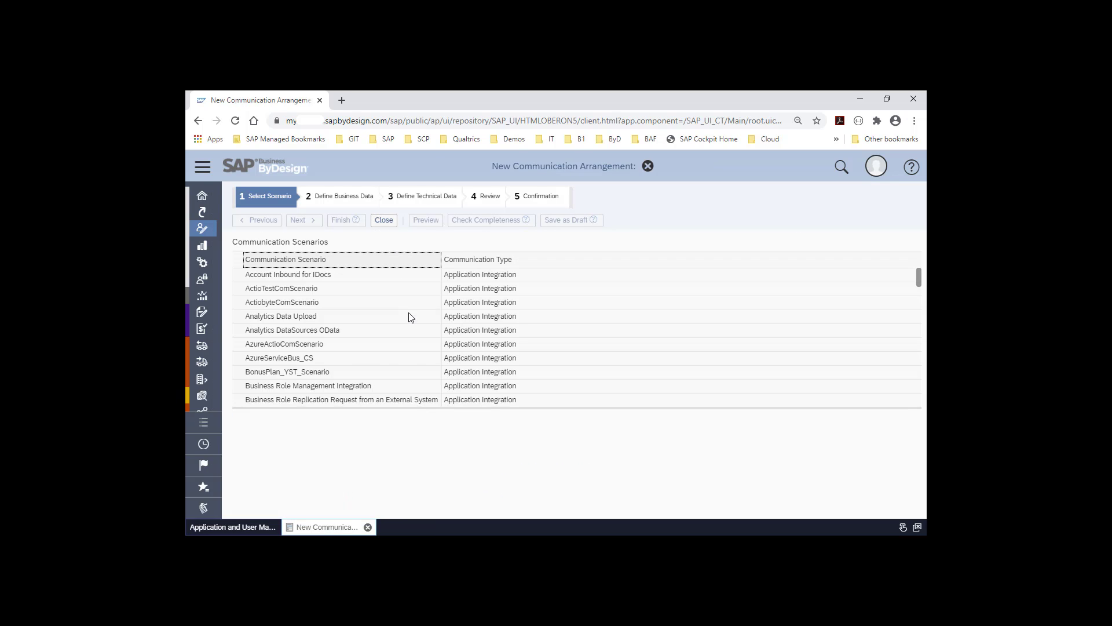
scroll(355, 339, down, 10)
click(340, 344)
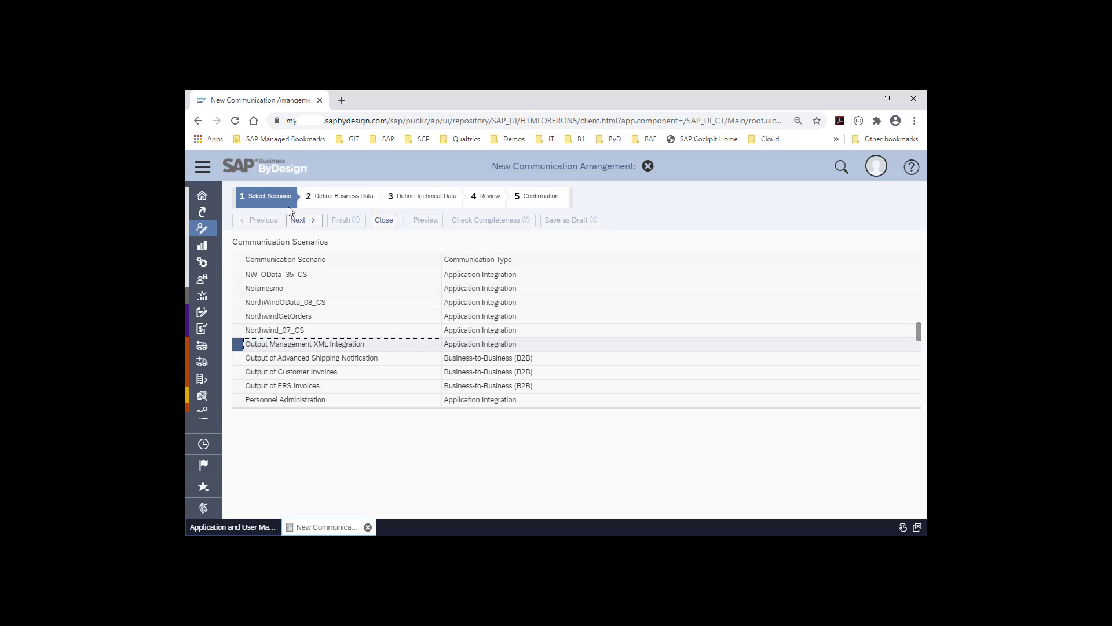
click(298, 220)
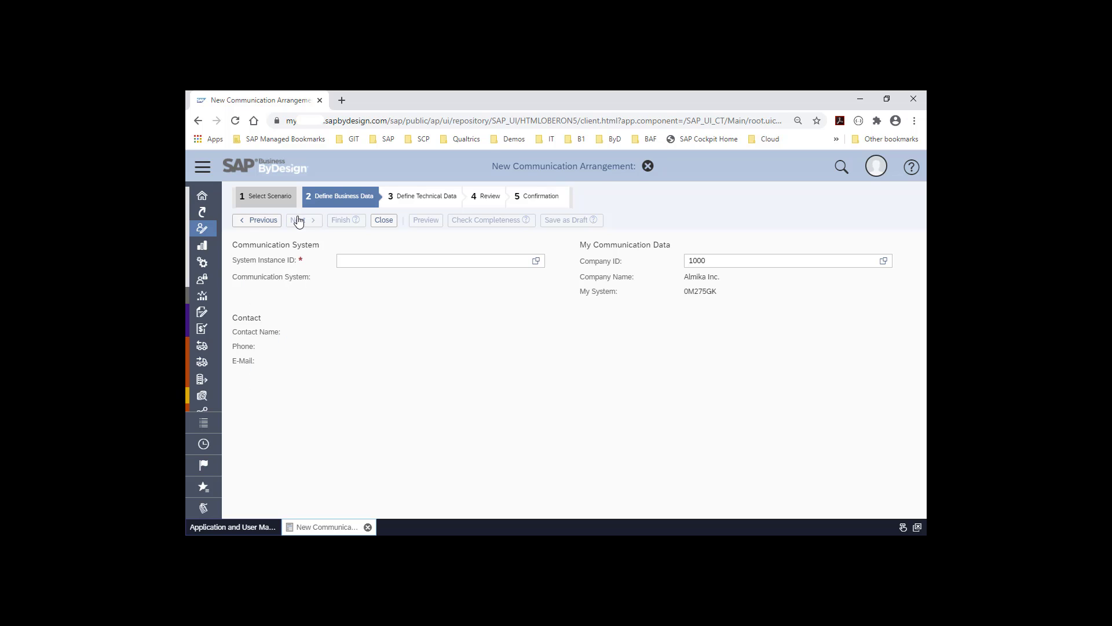
- Search the system instances for TRM* and assign TRM_CPI_DEMO as the arrangement's system instance ID
click(536, 261)
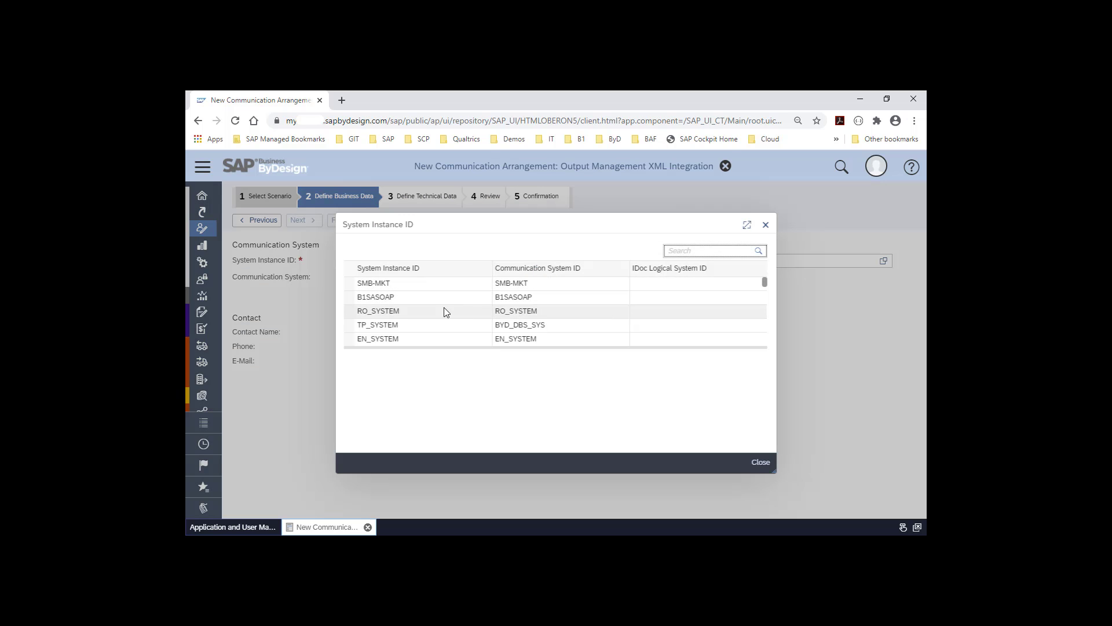
scroll(458, 313, down, 5)
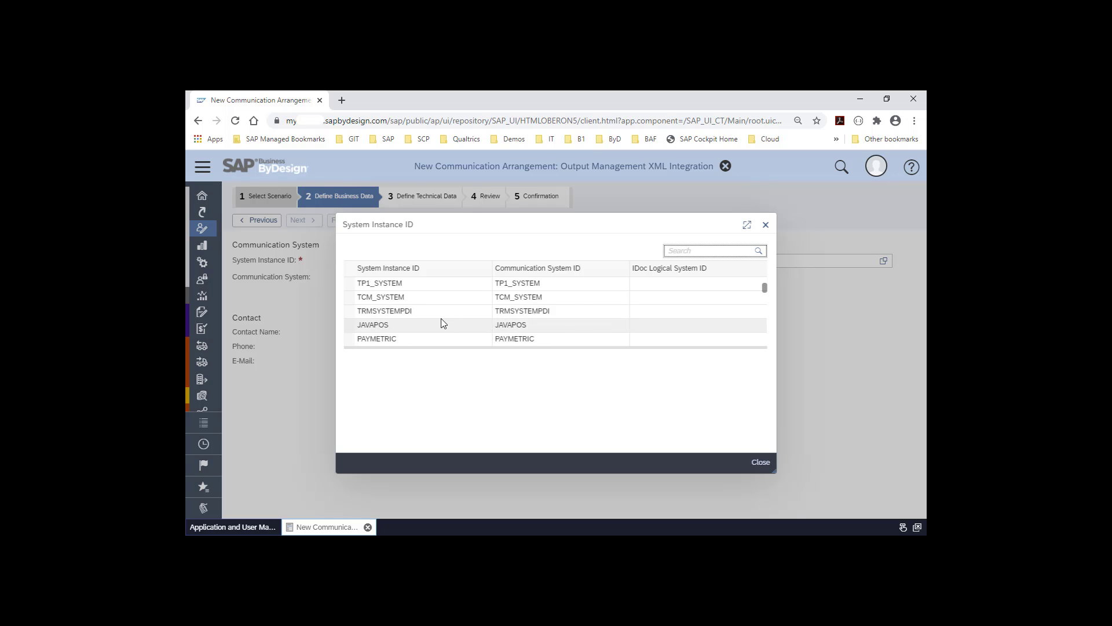
click(687, 250)
text(TRM*)
key(Return)
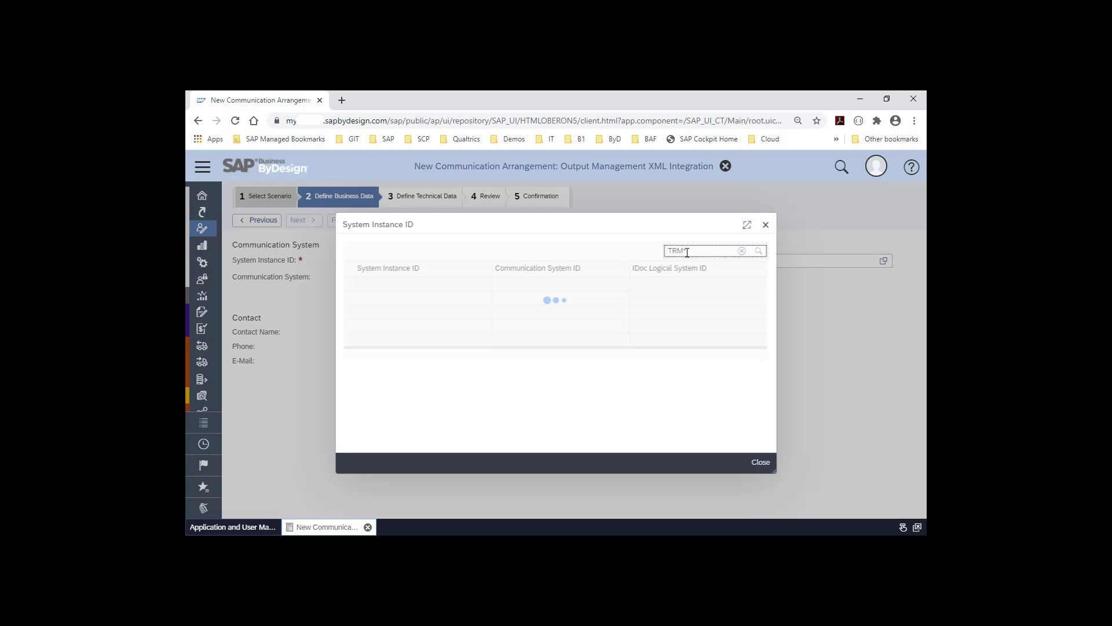
scroll(360, 333, down, 1)
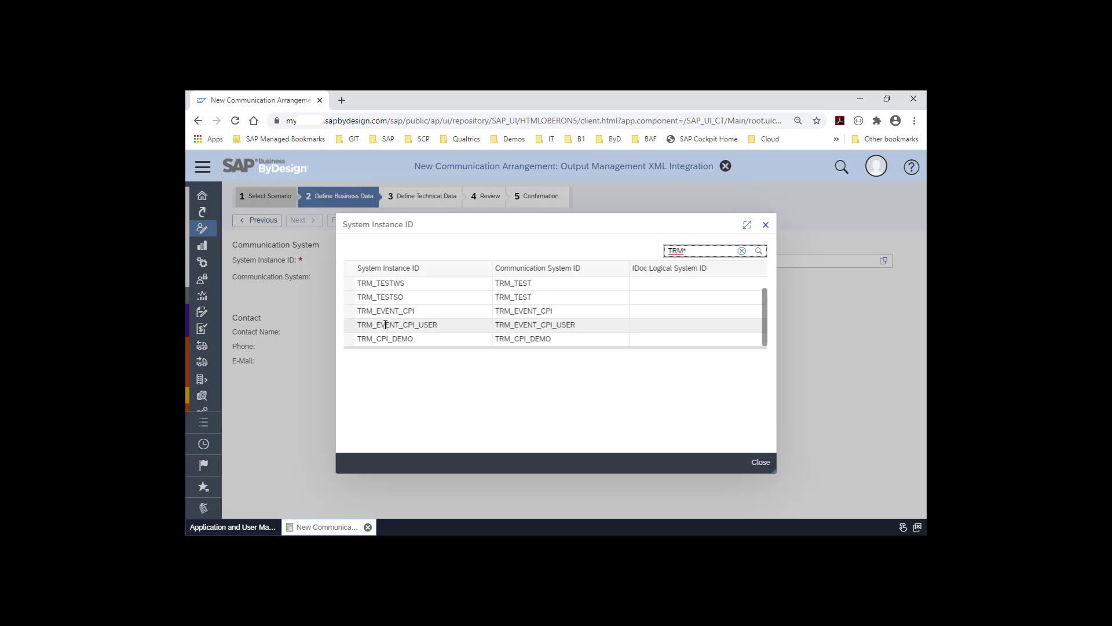
click(347, 338)
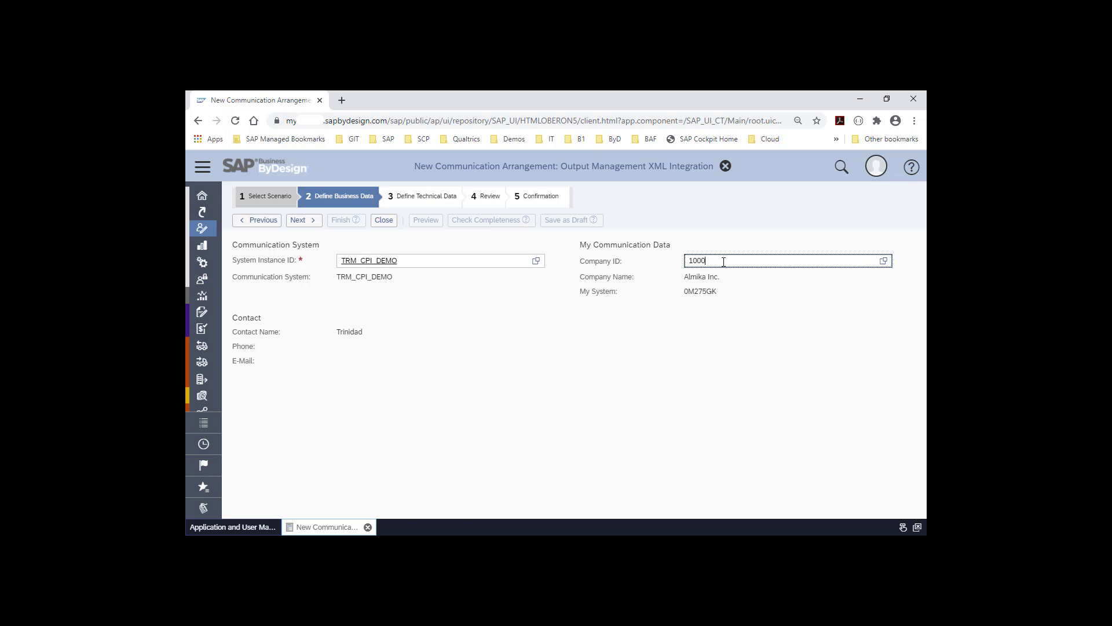
- Look up the company ID for the arrangement and proceed to the technical data
click(883, 261)
click(410, 282)
key(BackSpace)
click(300, 220)
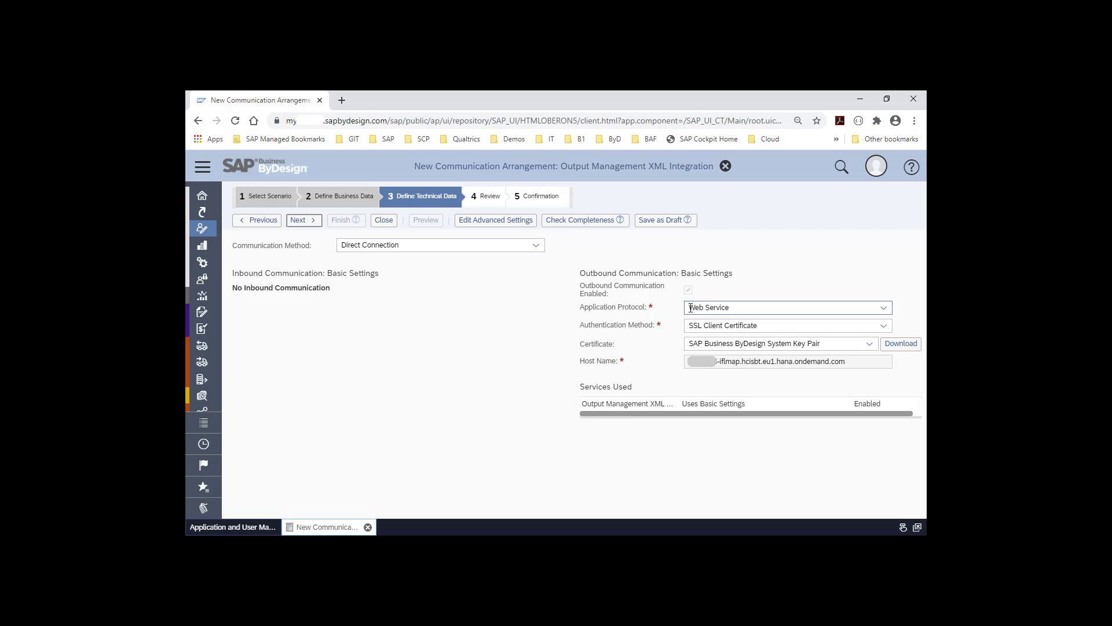
- Check the application protocol choices and set the outbound authentication method to User ID and Password
click(885, 308)
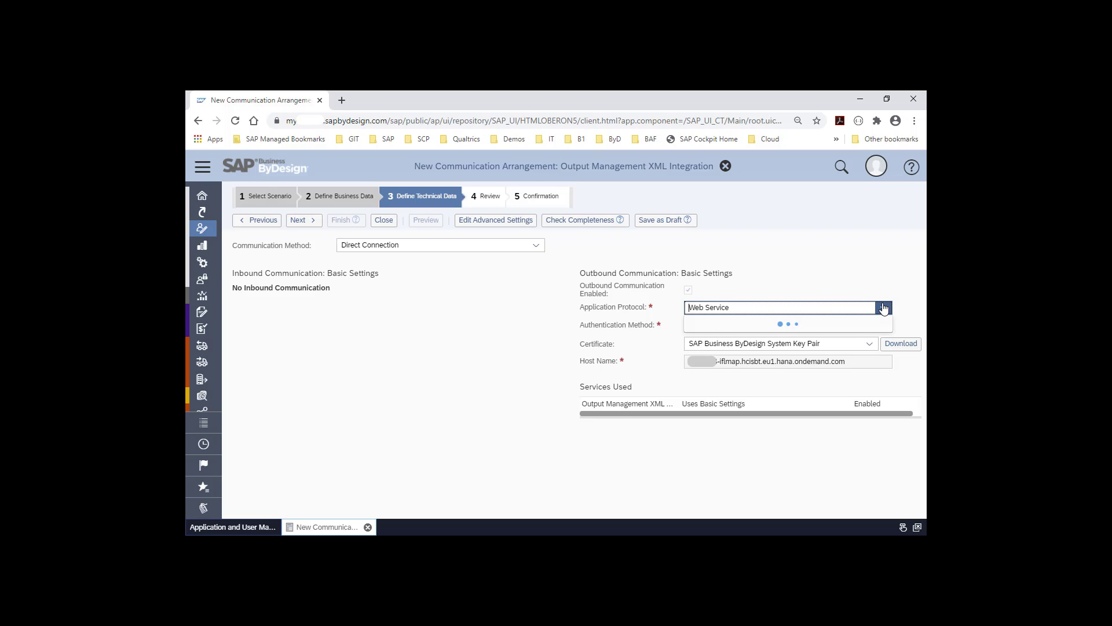
click(885, 308)
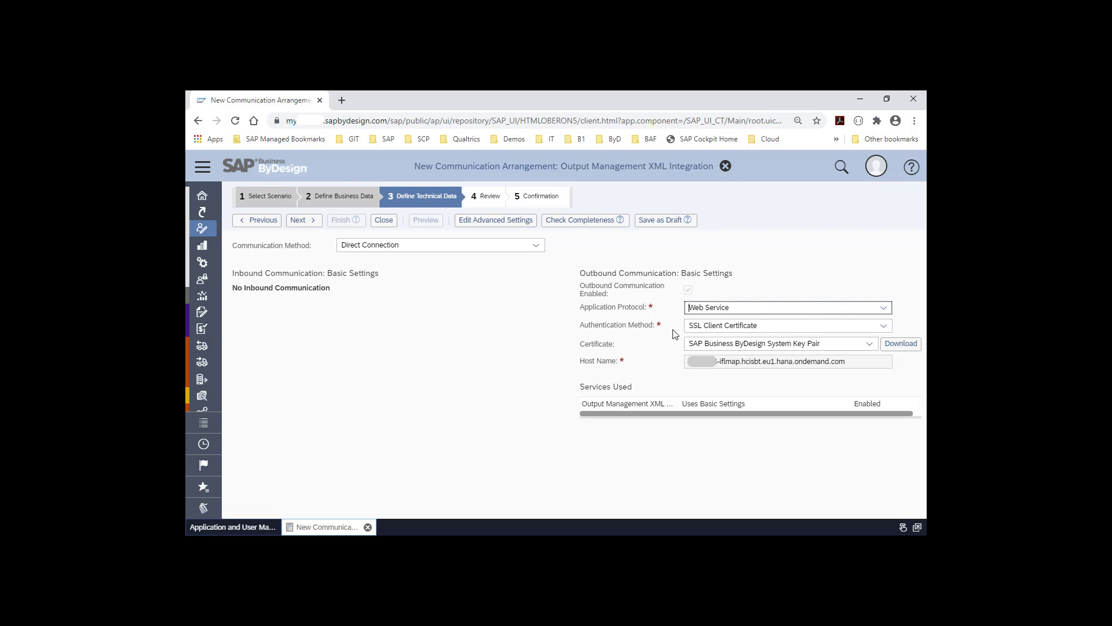
click(884, 326)
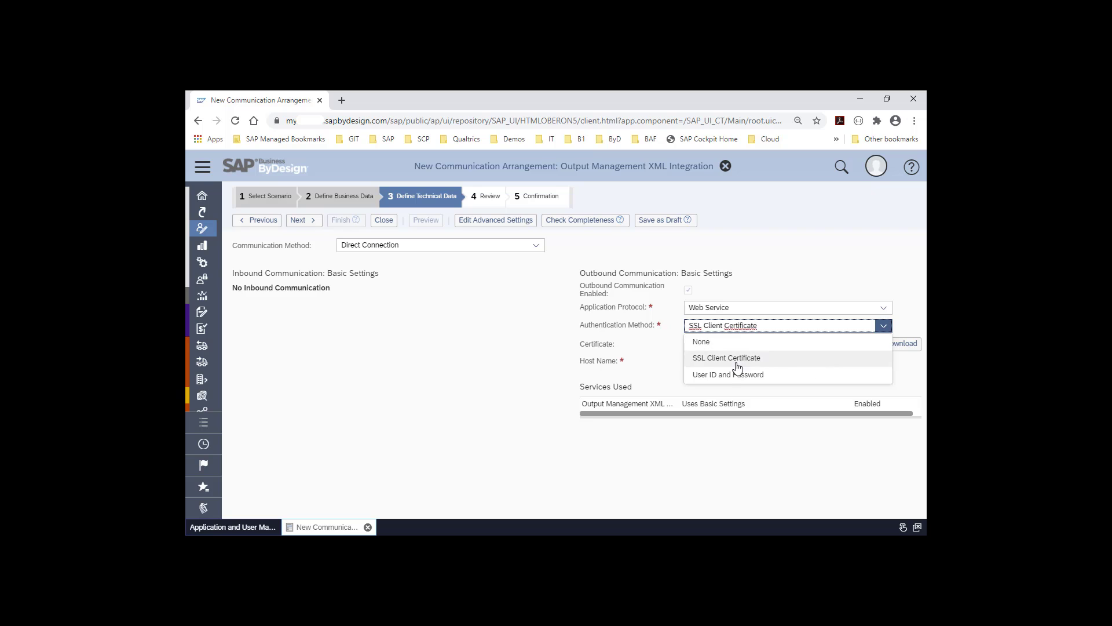
click(731, 372)
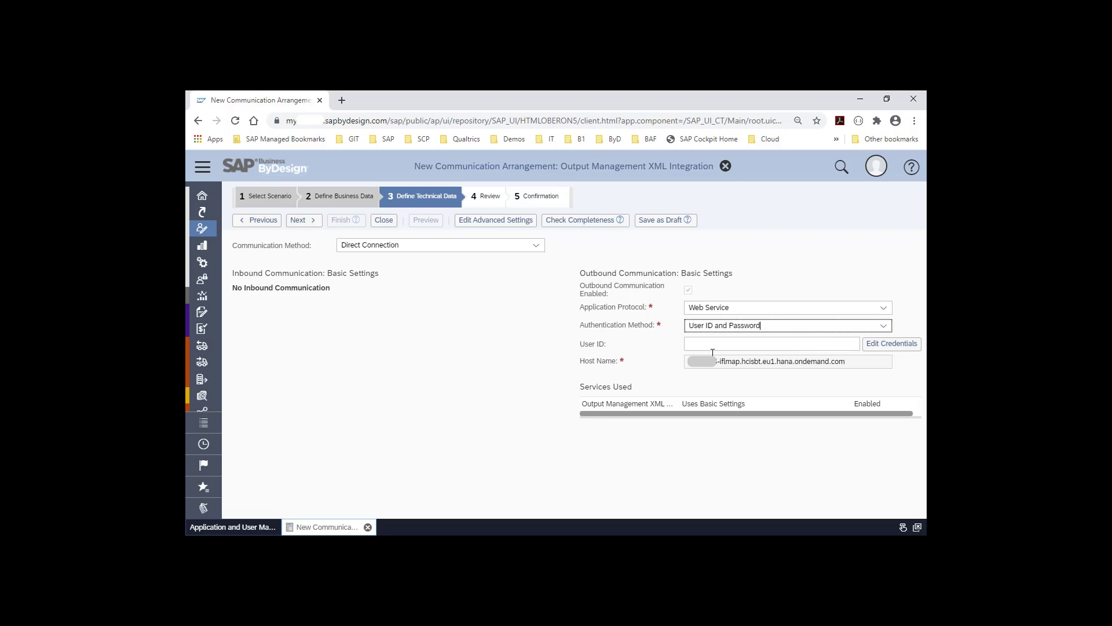
- Edit the outbound communication credentials, entering the account's user ID and password, and confirm them
click(874, 349)
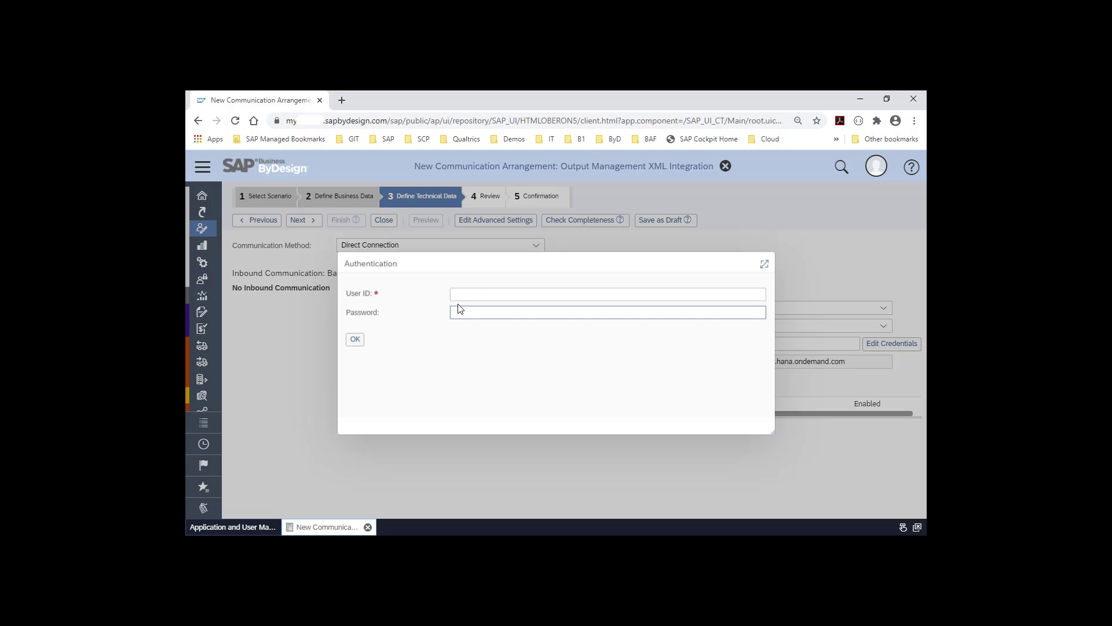
click(483, 294)
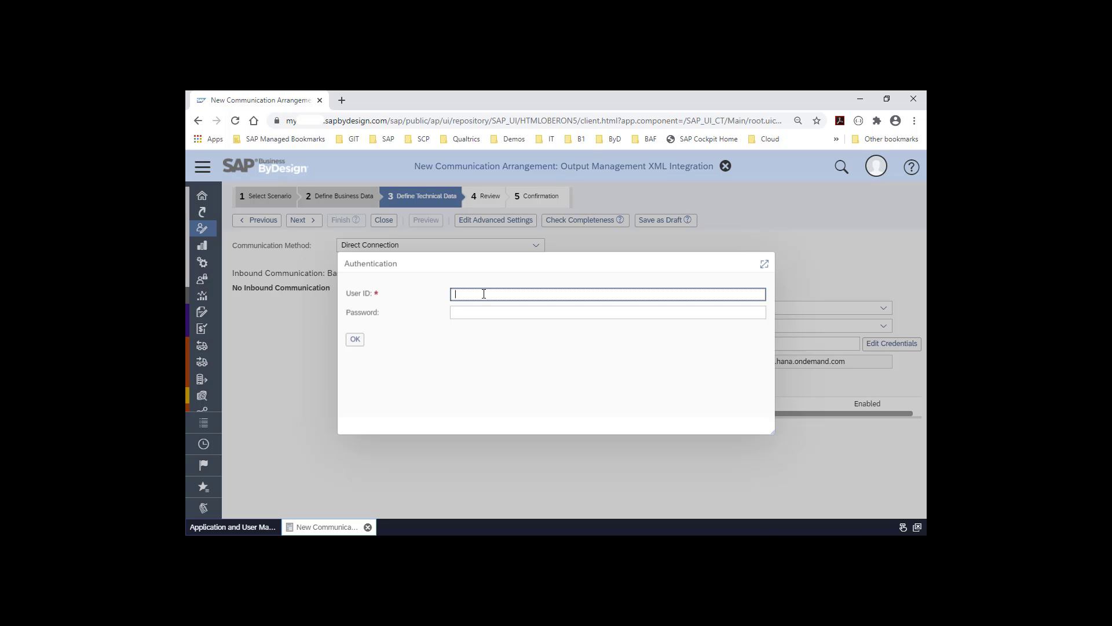
key(Tab)
text(••)
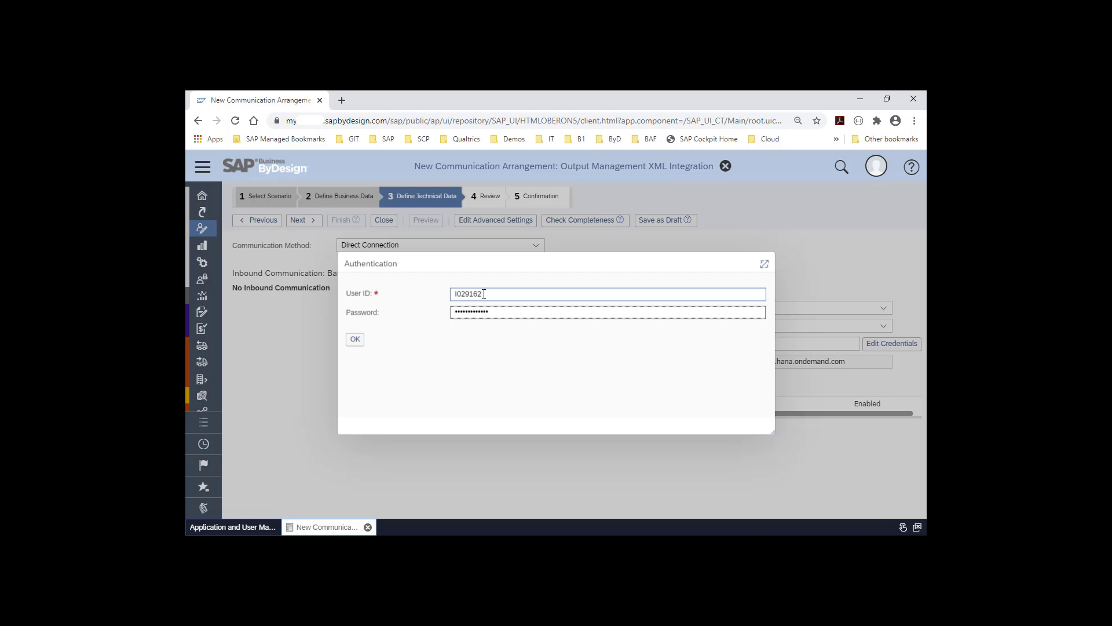
click(354, 340)
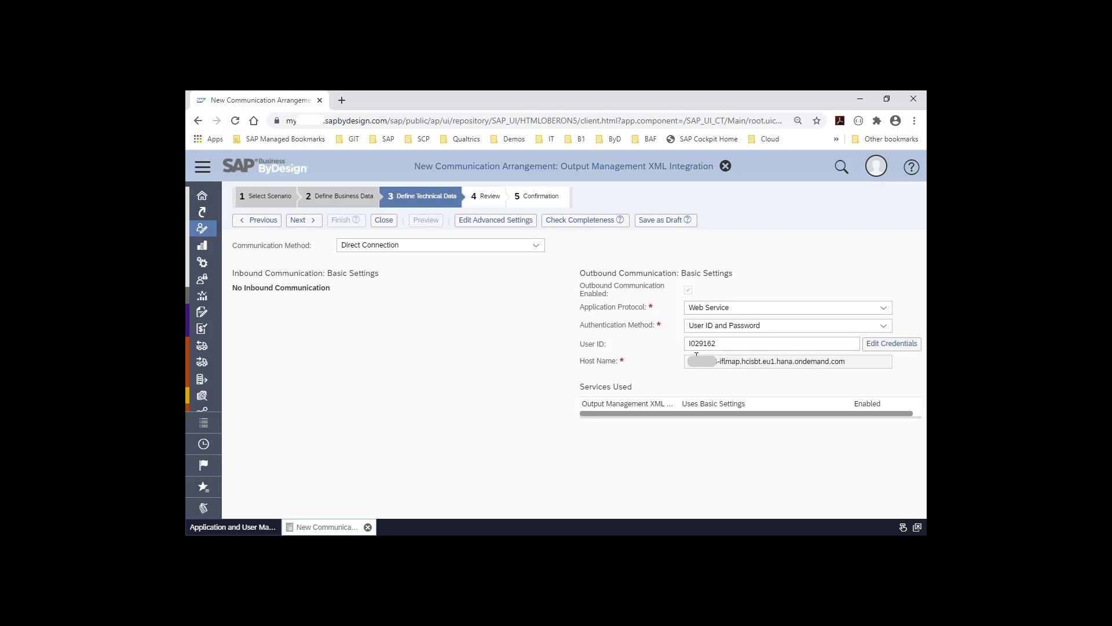
- In the advanced outbound settings of the Output Management XML Replication service, set the path to /http/bydevents
drag(687, 360, 906, 366)
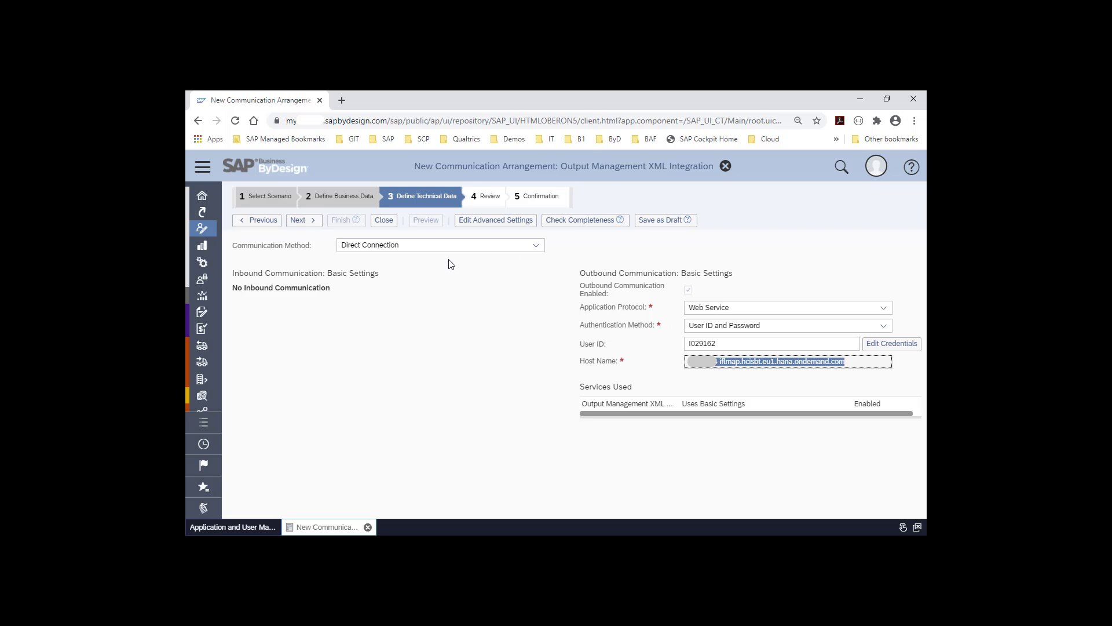
click(502, 220)
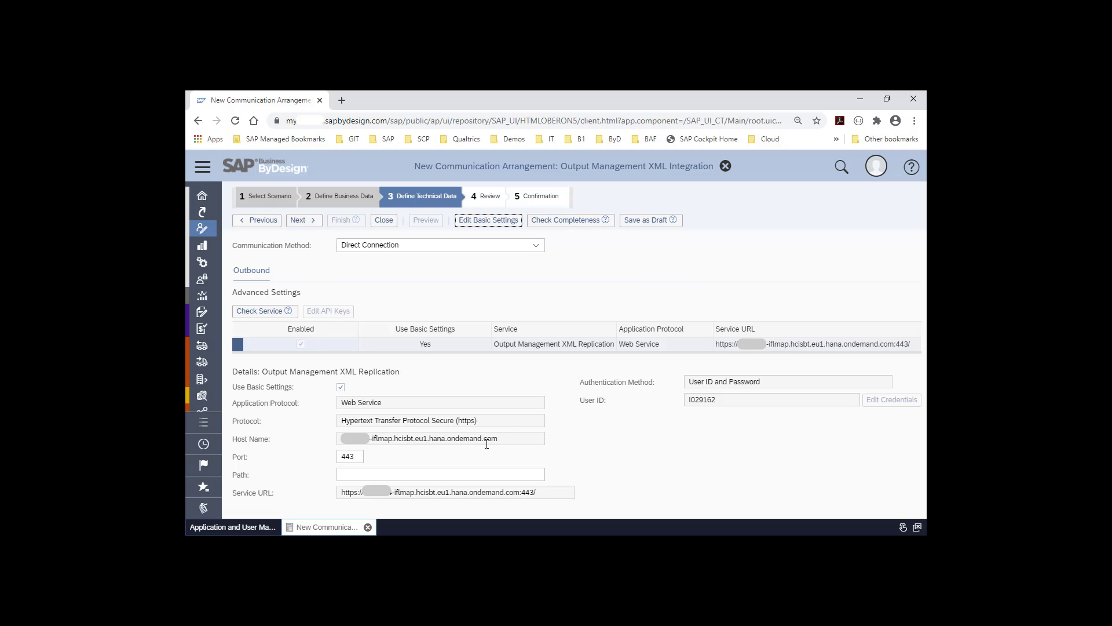
triple_click(507, 439)
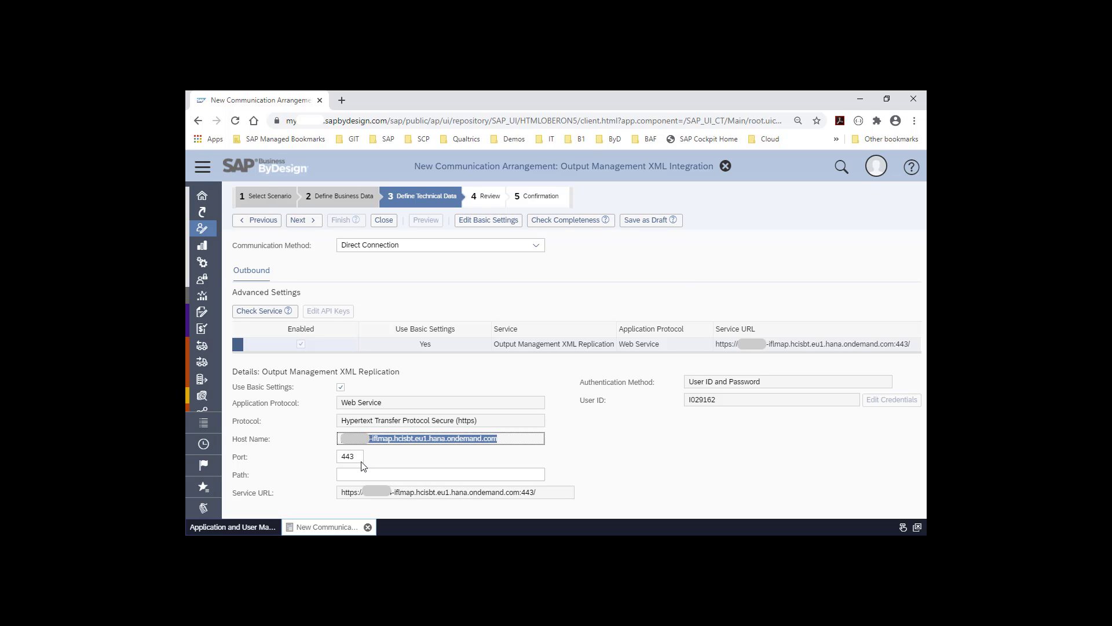
key(Tab)
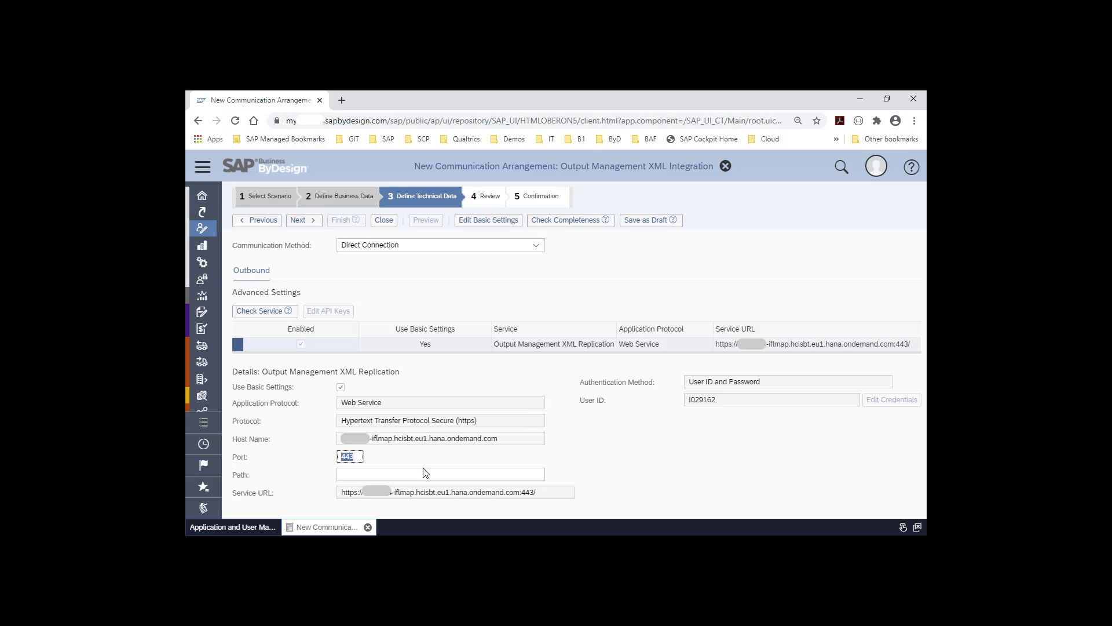
click(379, 474)
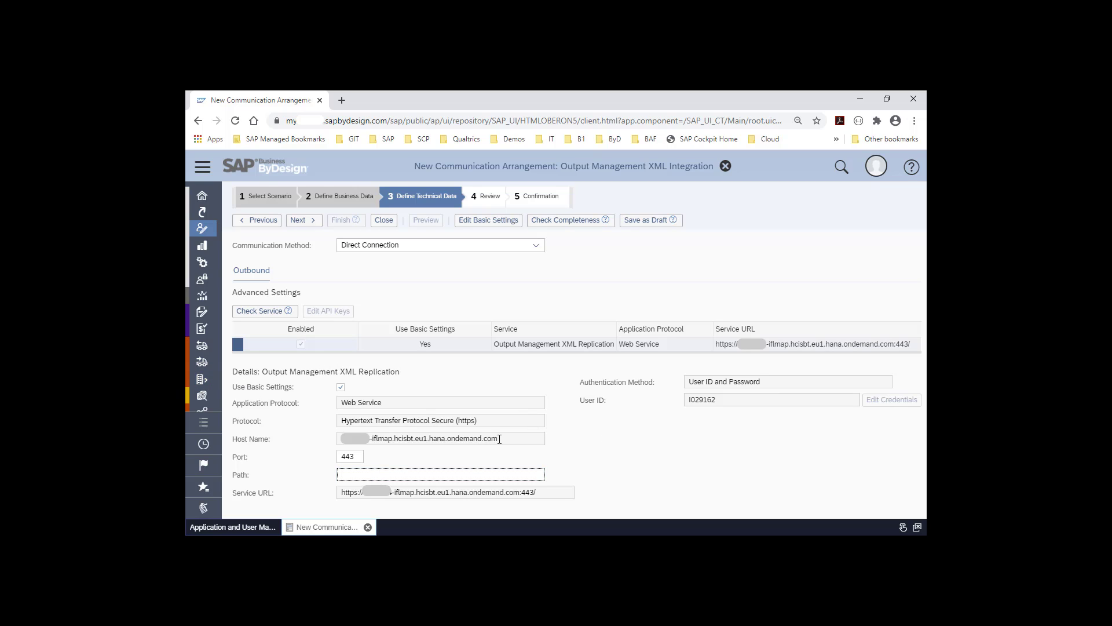
drag(501, 438, 313, 442)
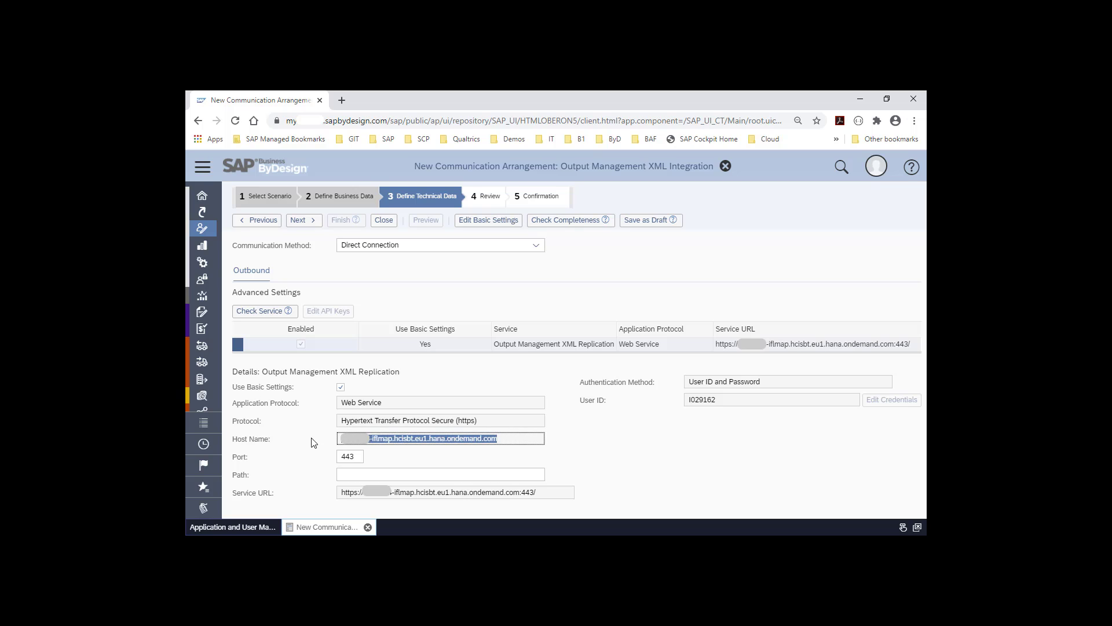
click(349, 472)
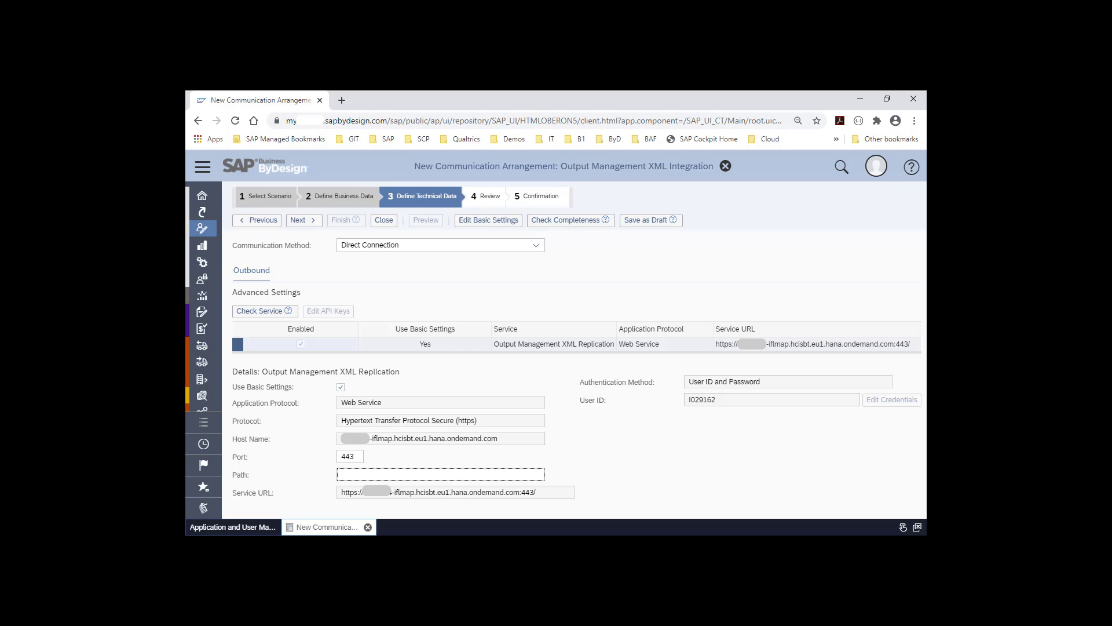
text(/http/bydevents)
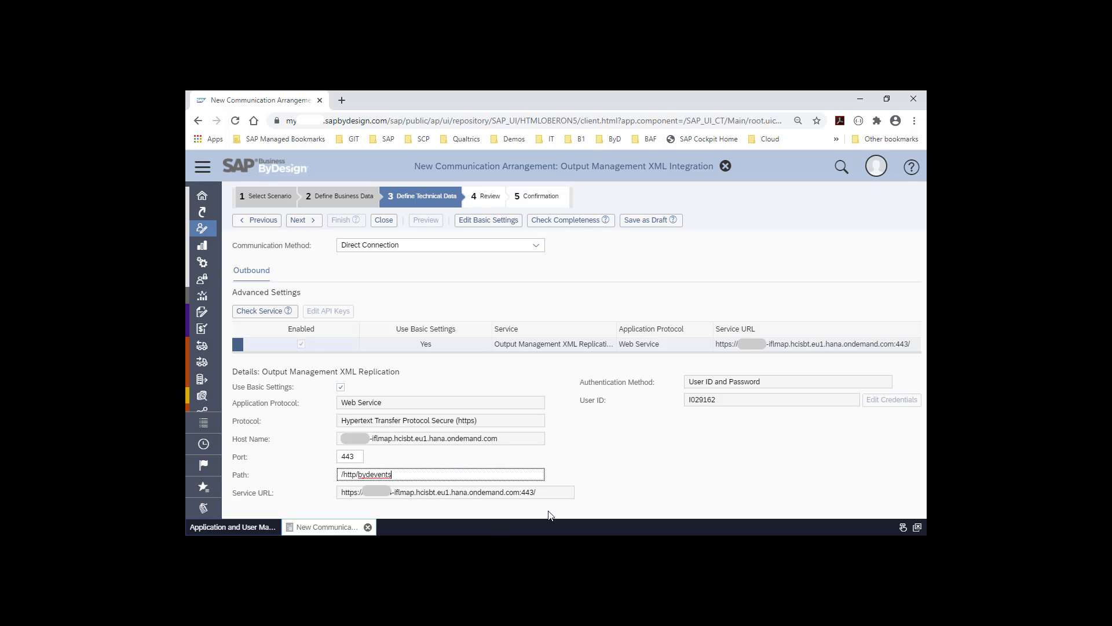
- Proceed to the review of the communication arrangement, finish it to activate it, and close the wizard
click(313, 223)
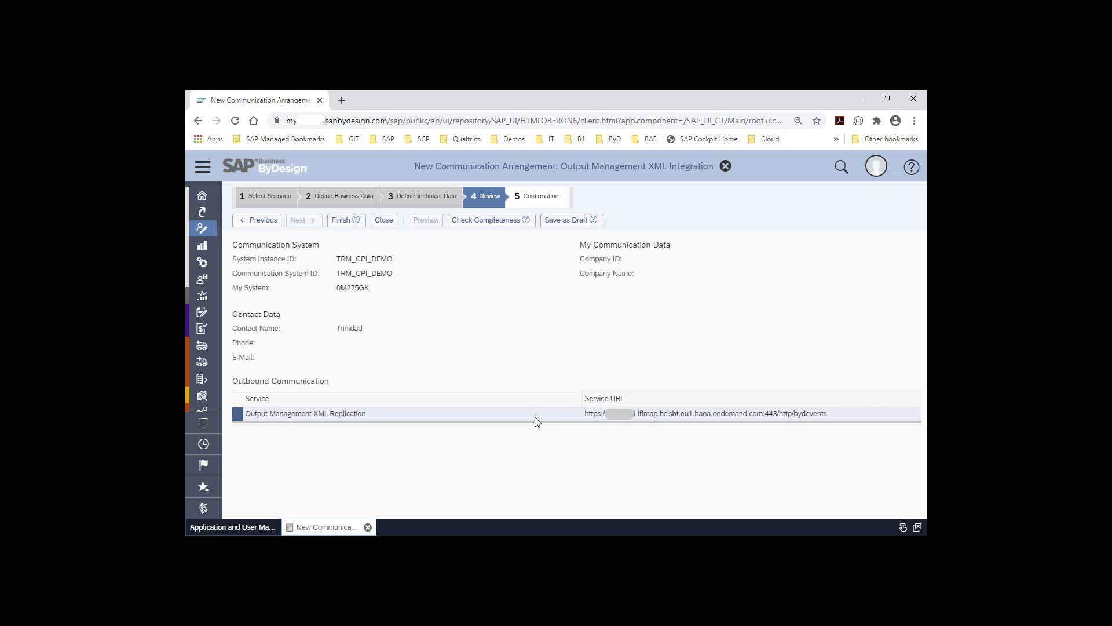
click(343, 221)
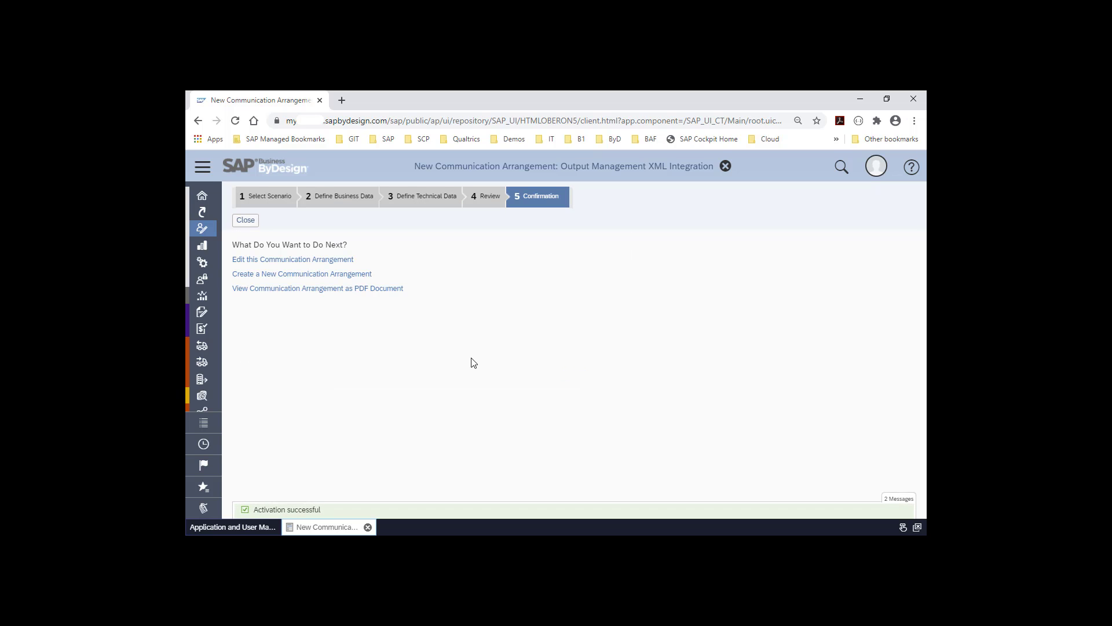
click(245, 221)
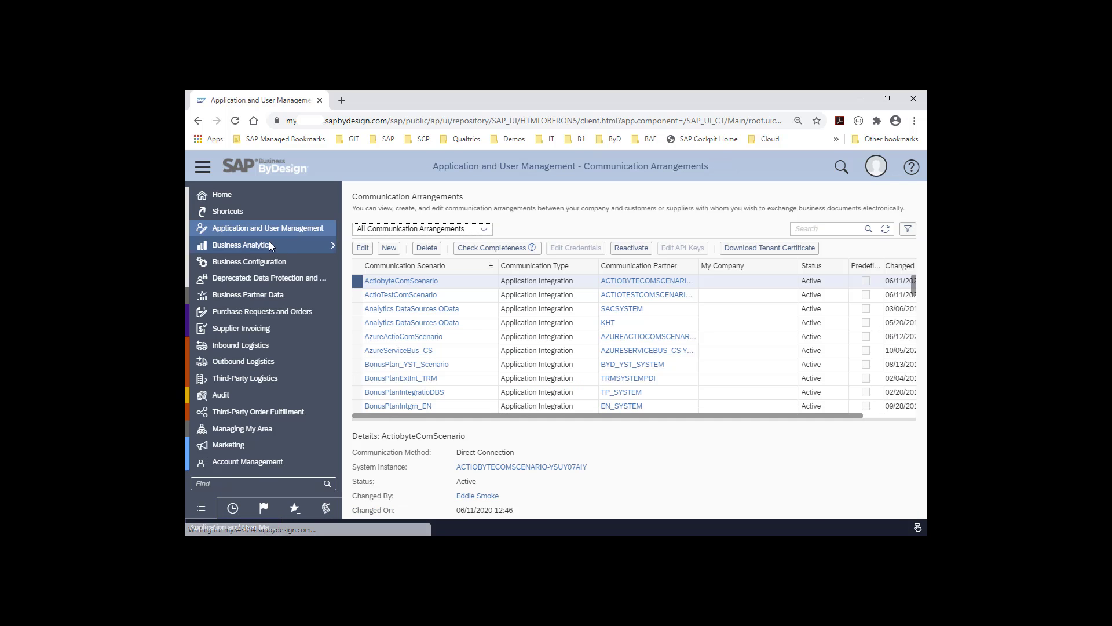
- Search the communication arrangements for TRM* and open the overview of the new Output Management XML Integration arrangement
click(803, 227)
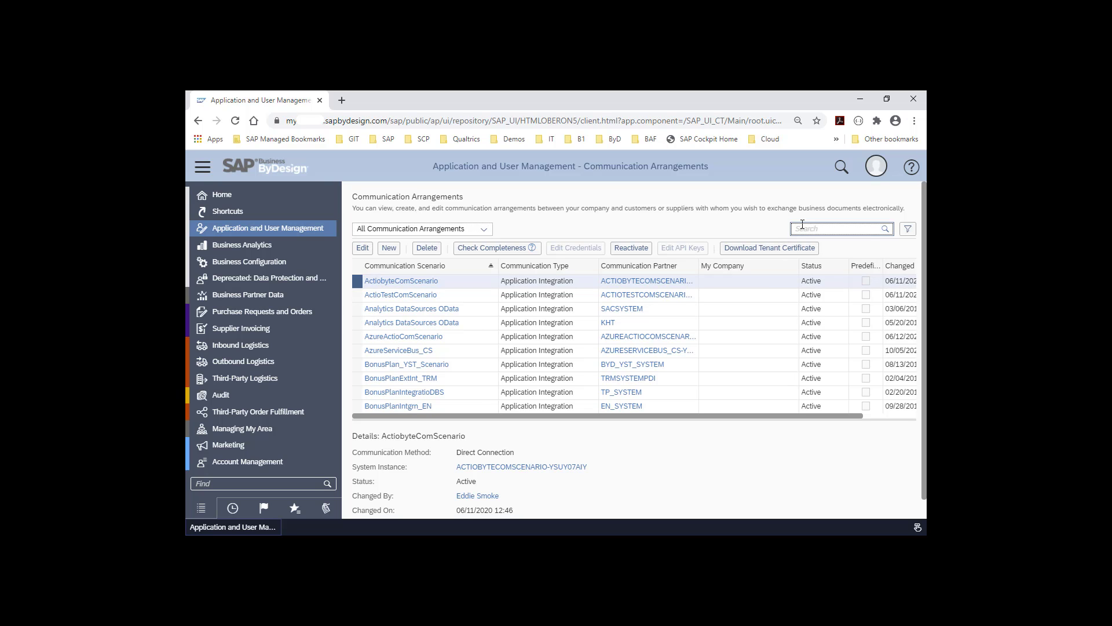
text(TRM*)
key(Return)
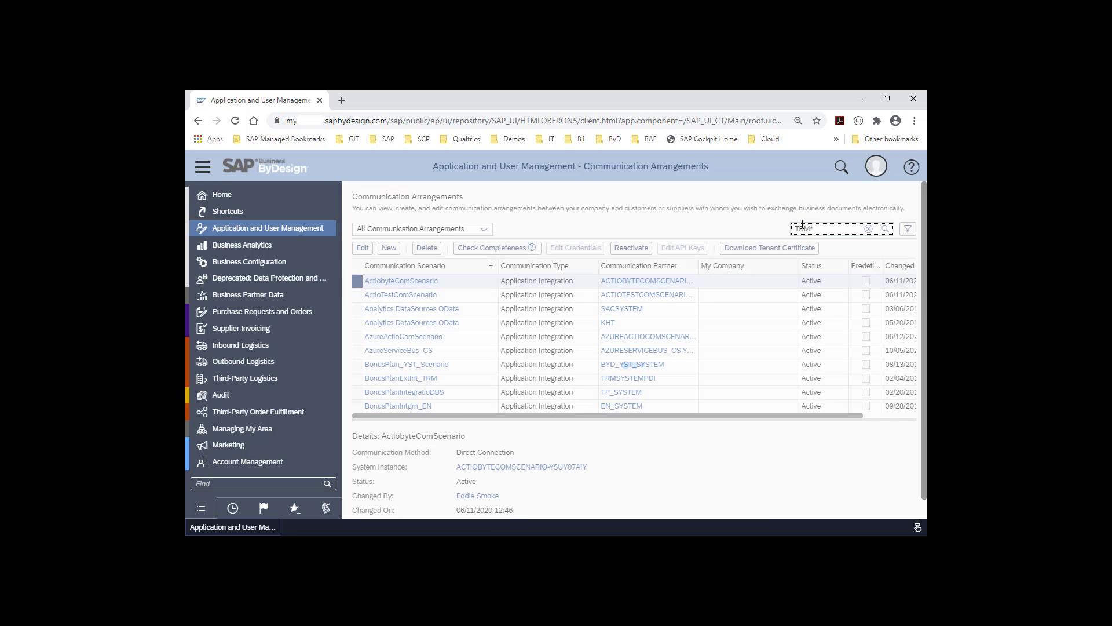
click(430, 341)
click(430, 342)
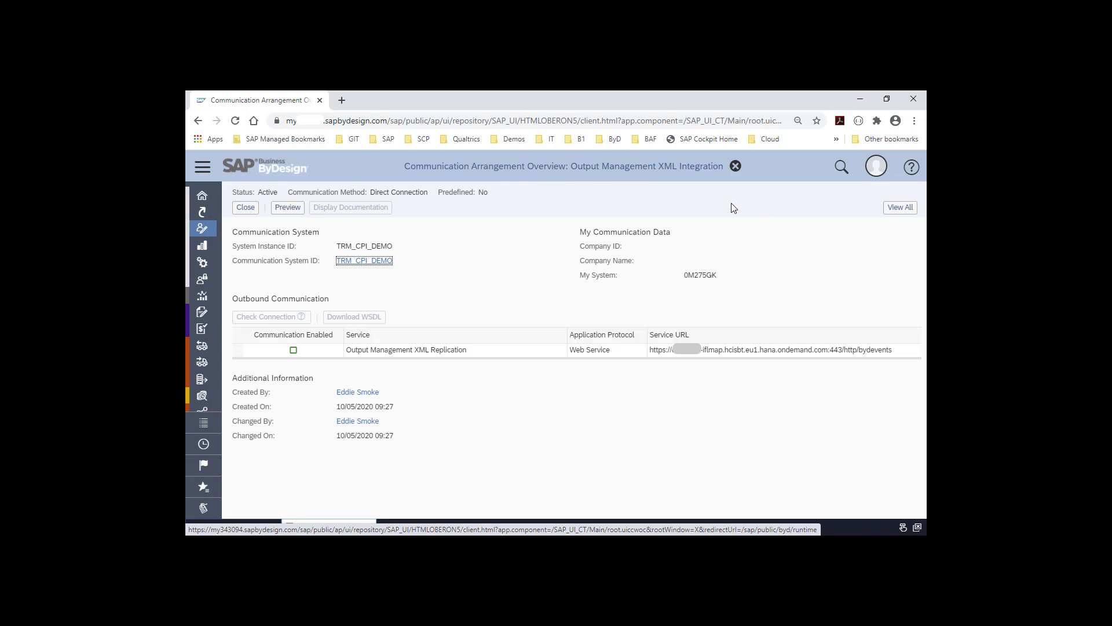
- Open the arrangement's full details and run the service and connection checks from its advanced technical settings
click(892, 208)
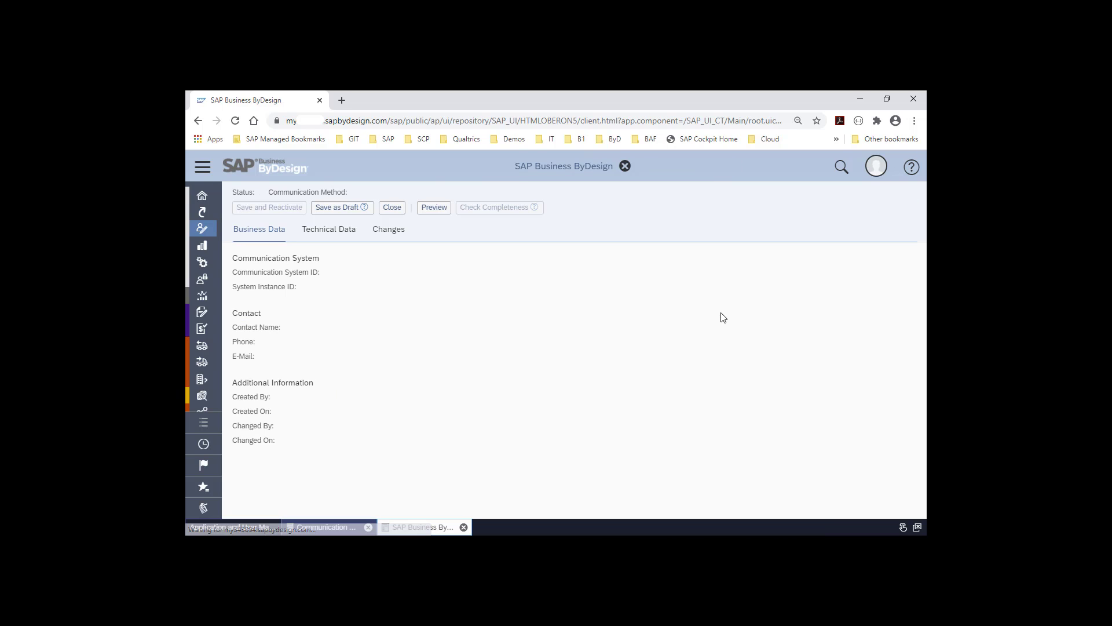
click(343, 234)
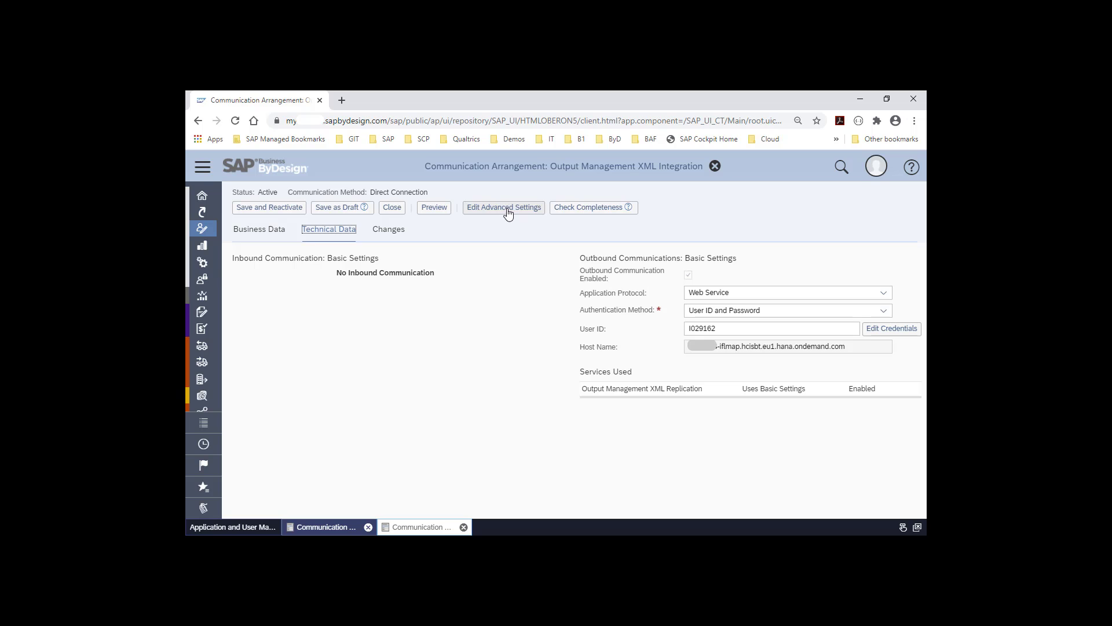
click(503, 210)
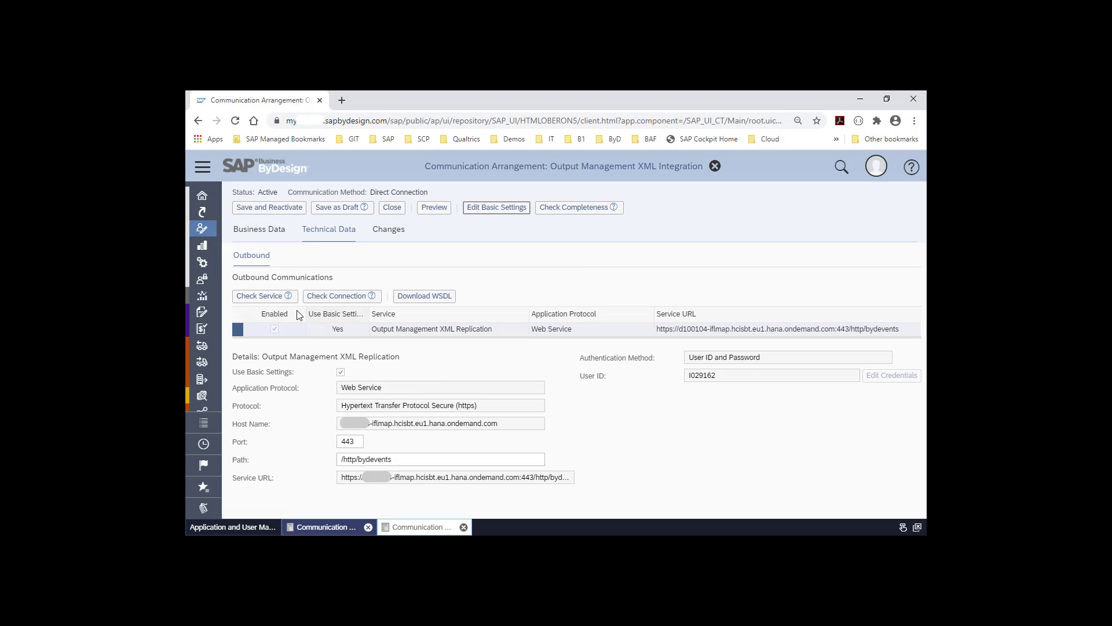
click(279, 298)
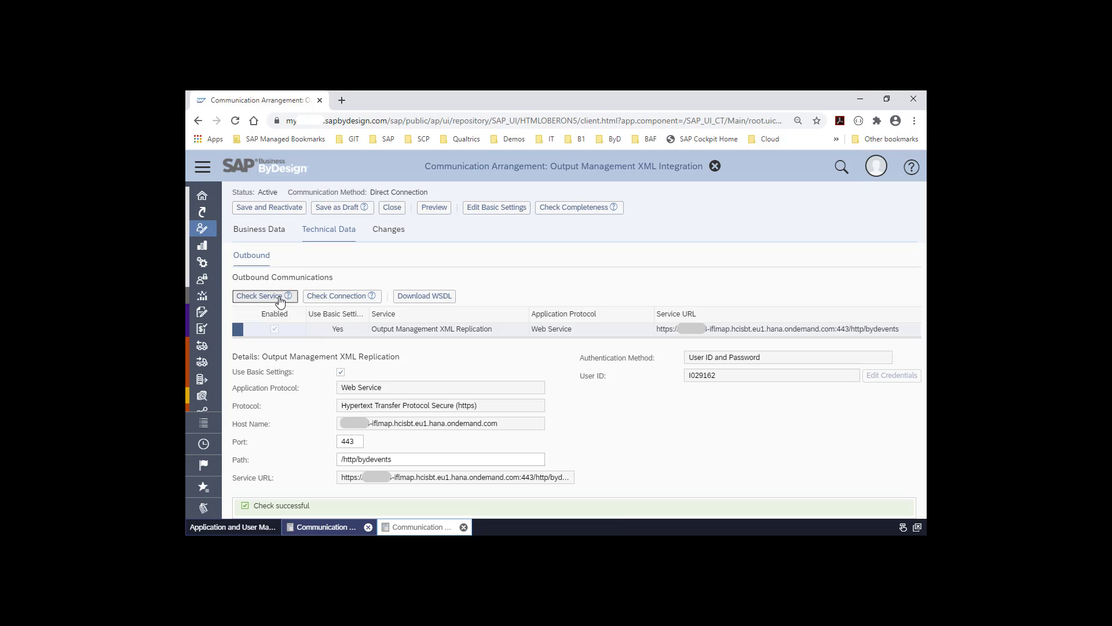
click(355, 298)
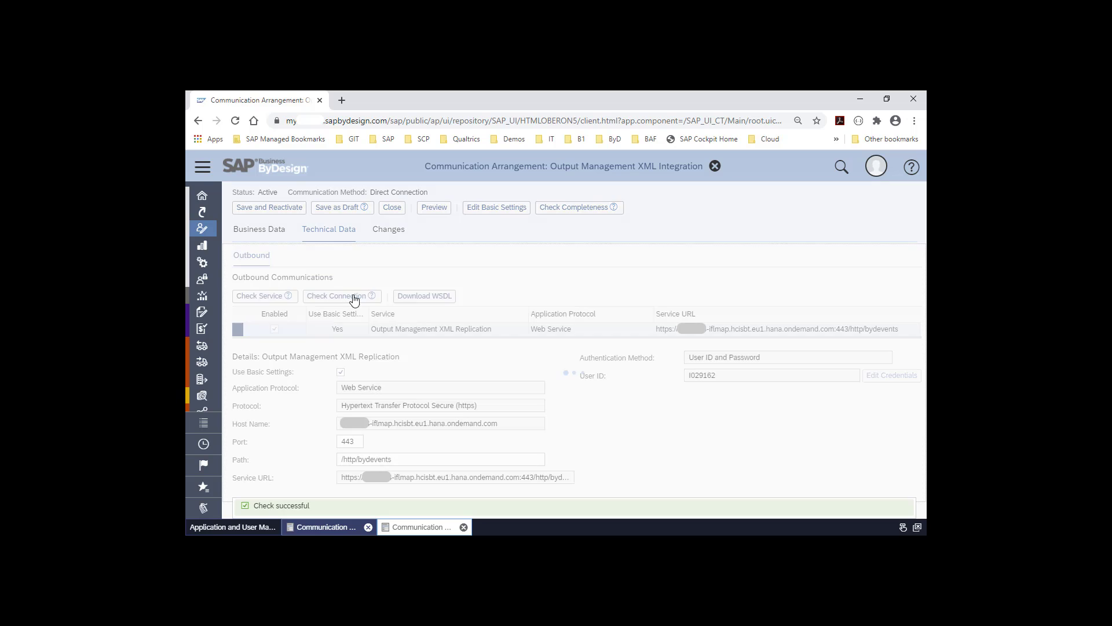
click(325, 513)
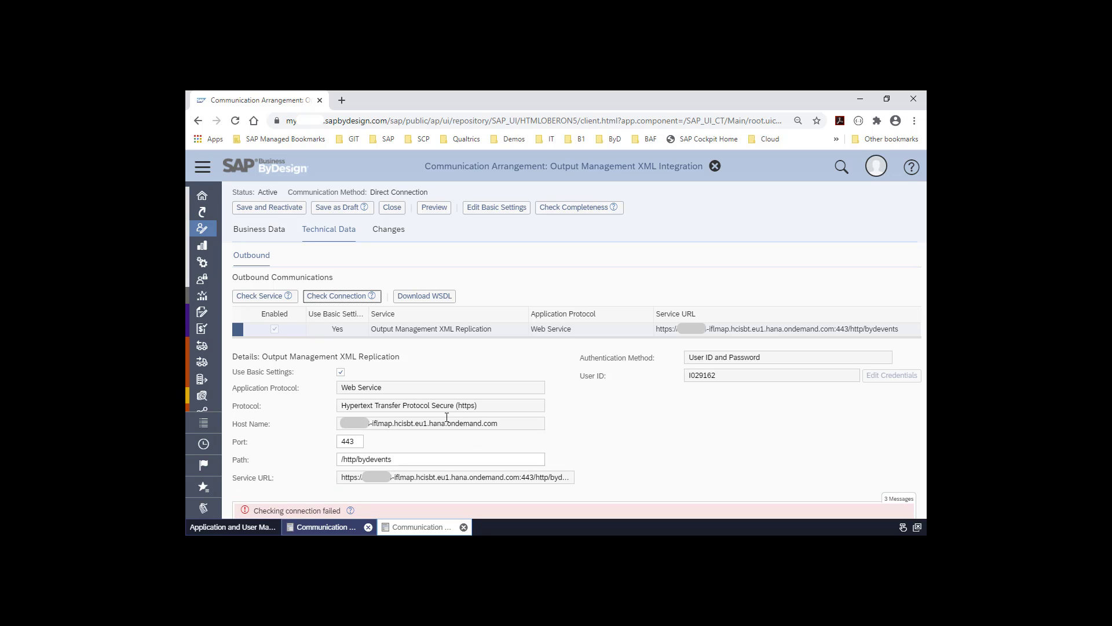
click(530, 461)
- Open Output Channel Selection in Application and User Management and show the rules for Customer Invoice
click(212, 232)
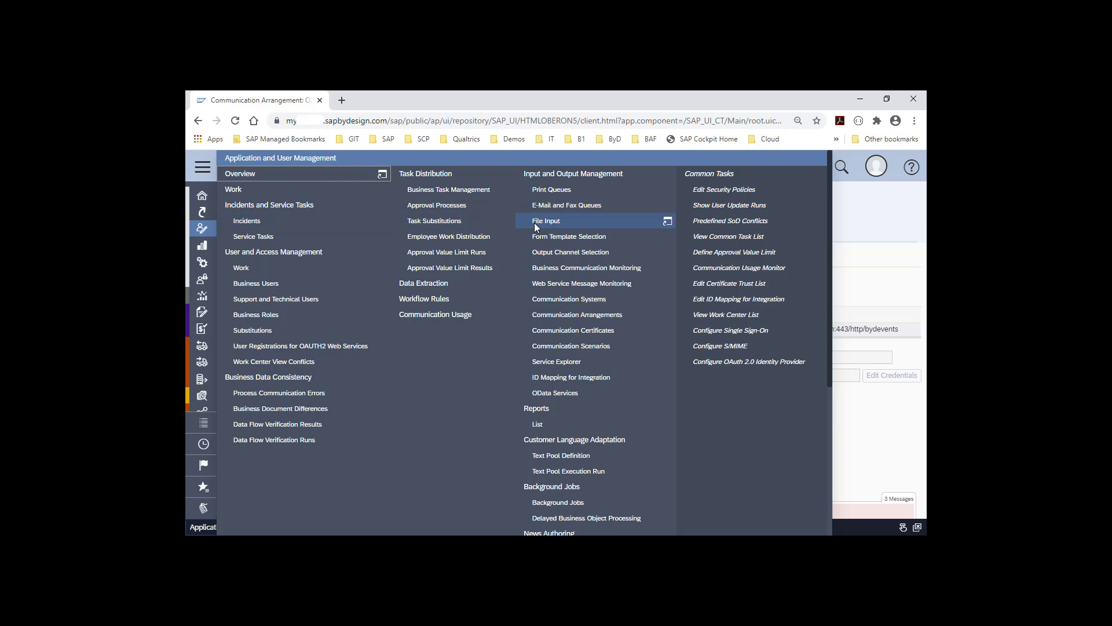
click(550, 253)
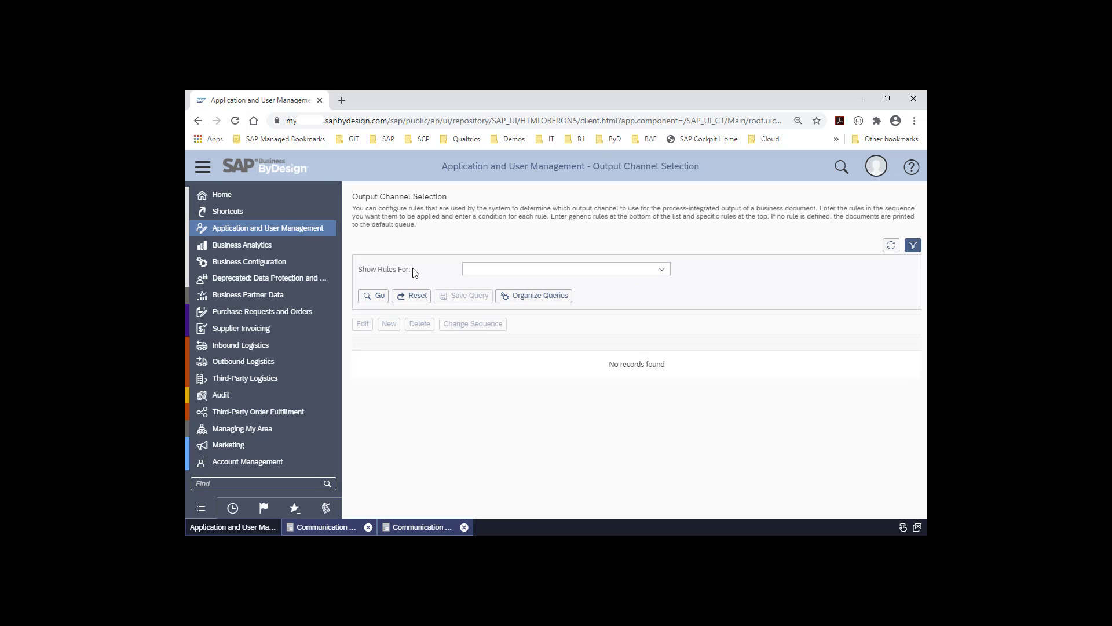
click(666, 273)
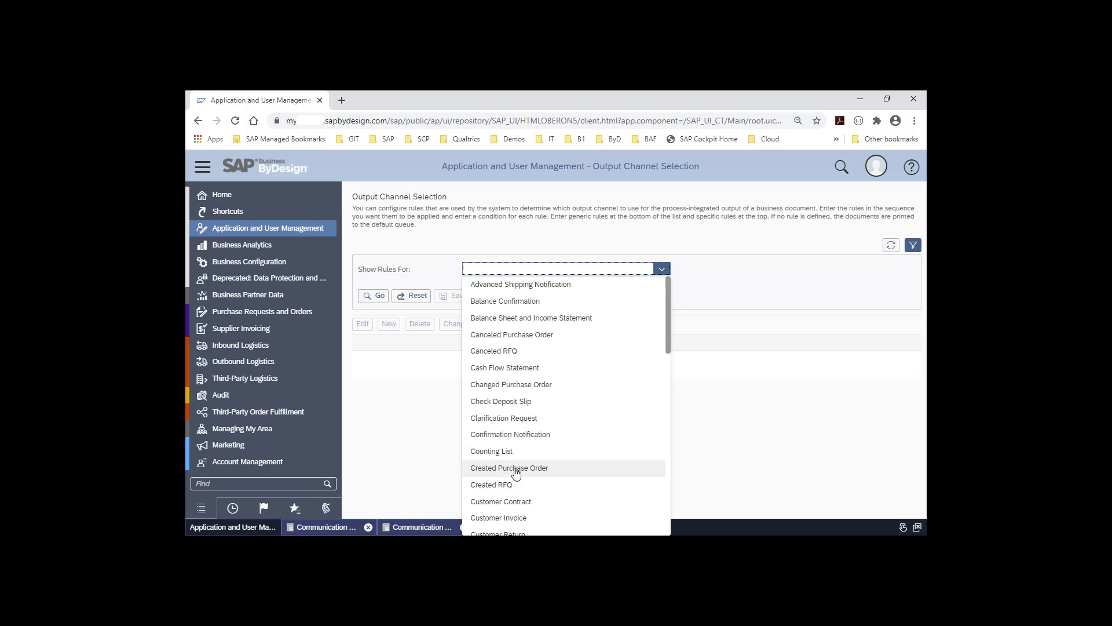
scroll(516, 474, down, 1)
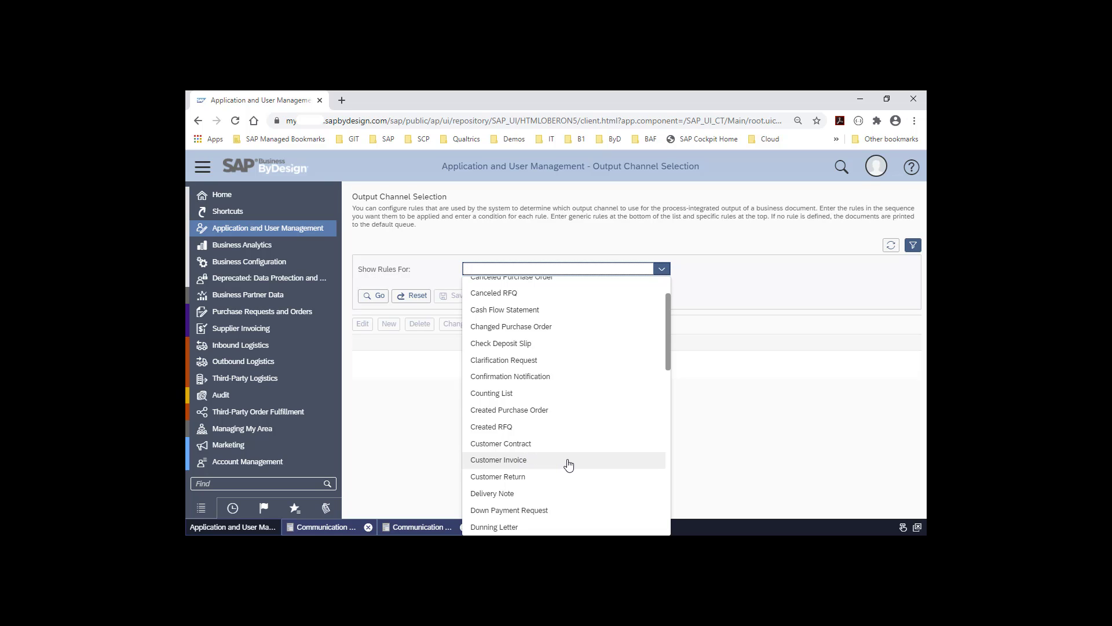
scroll(568, 464, up, 1)
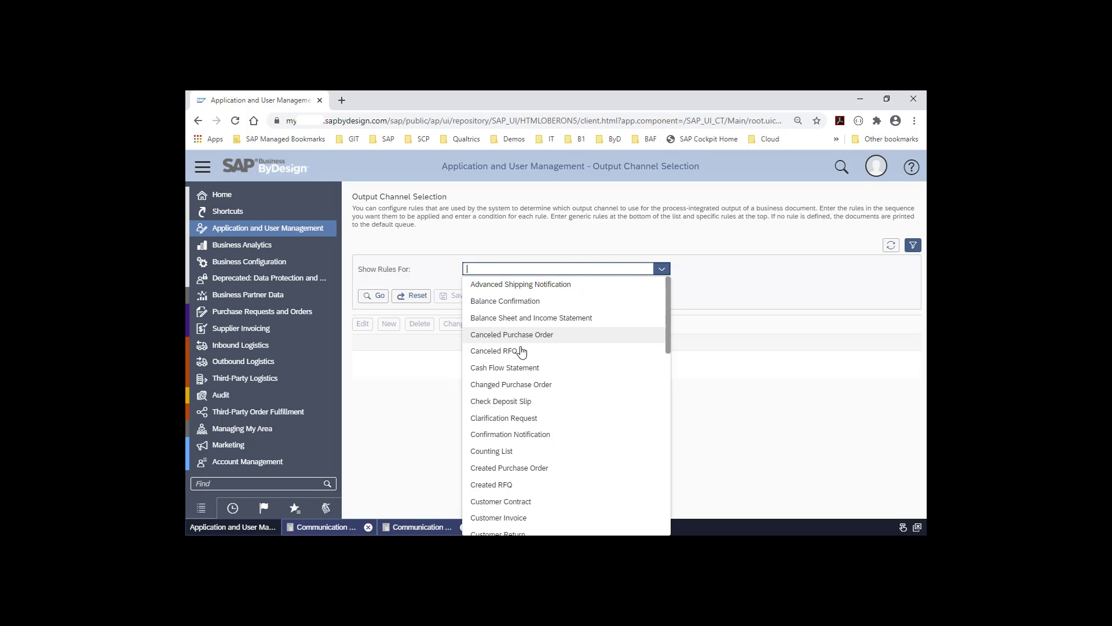
scroll(509, 360, down, 3)
scroll(504, 372, up, 3)
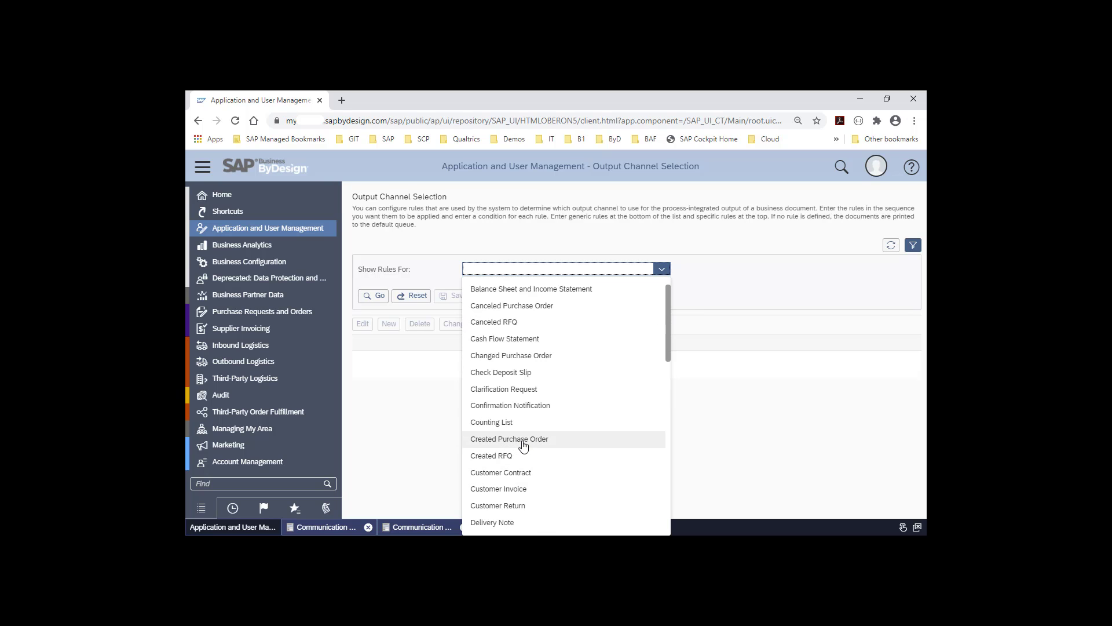
scroll(579, 381, up, 1)
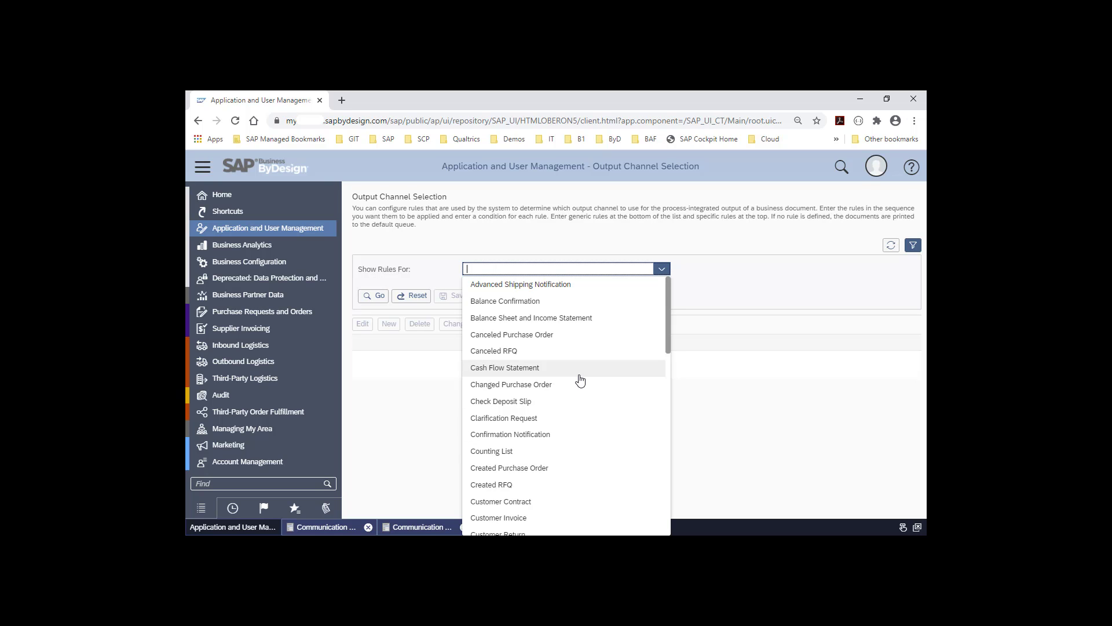
click(506, 516)
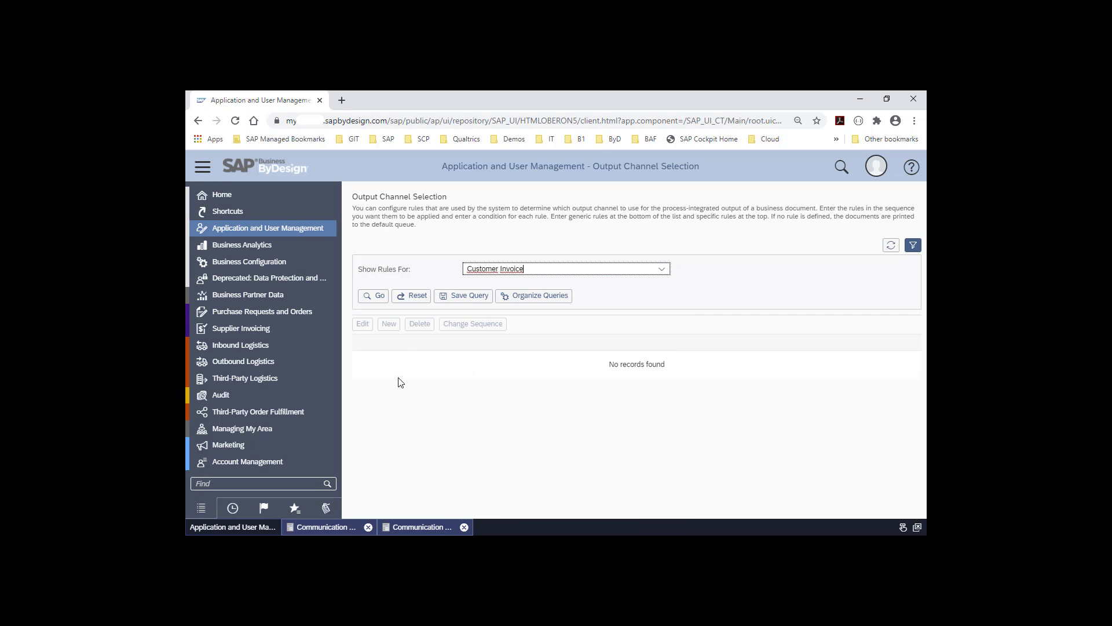
click(371, 296)
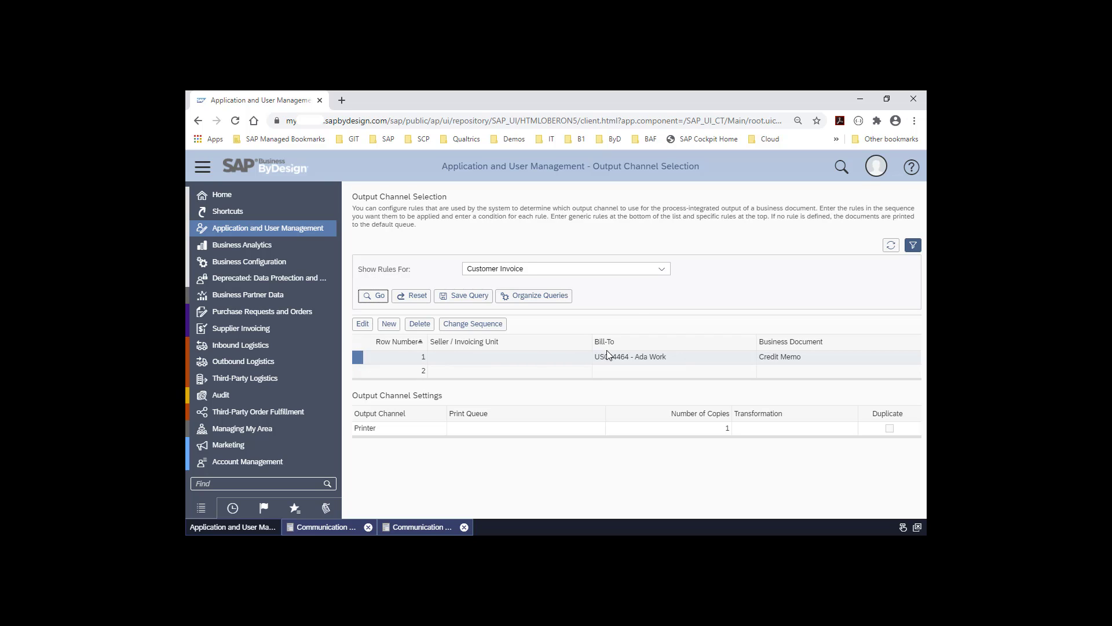
- Open the Credit Memo output channel rule, examine its parameter settings and business document choices, and cancel without changes
click(363, 323)
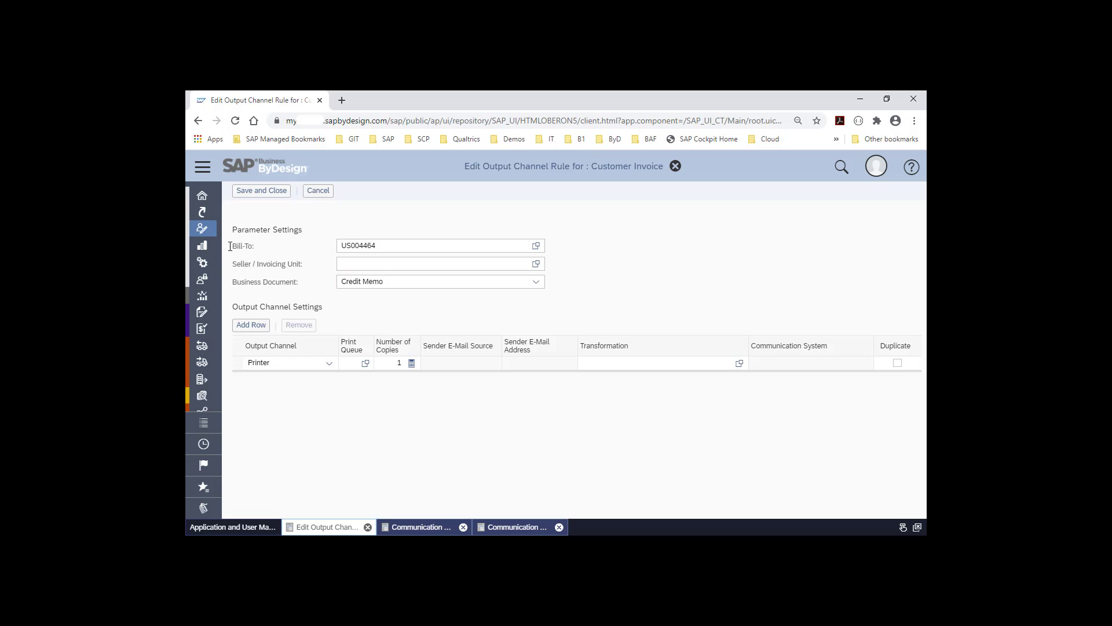
click(369, 248)
drag(390, 245, 336, 258)
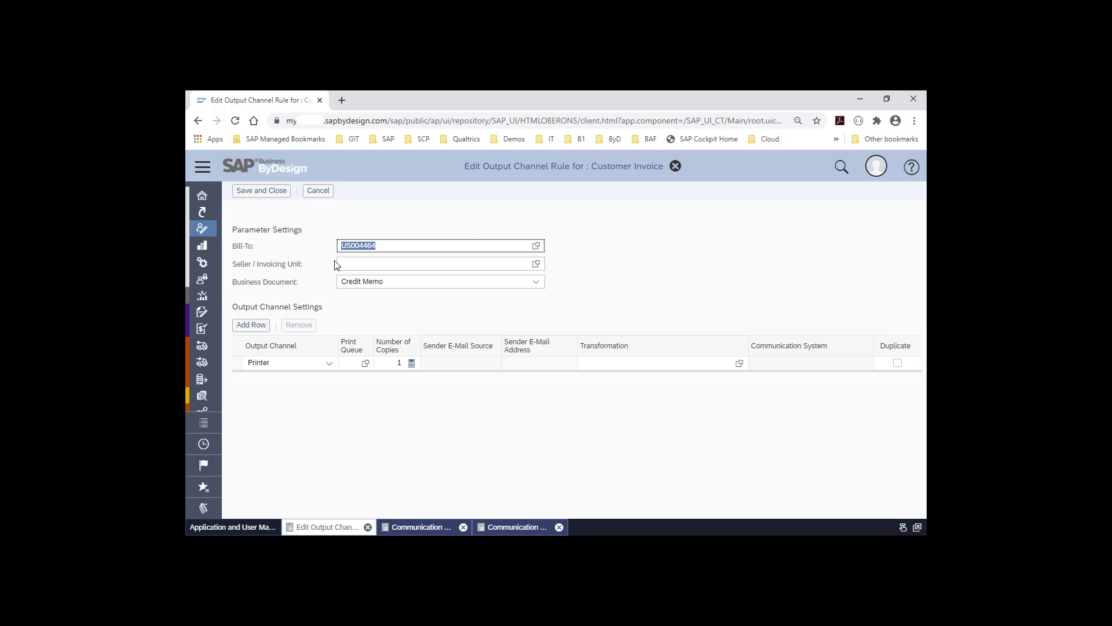
key(Tab)
drag(307, 264, 220, 267)
click(305, 281)
drag(306, 284, 232, 228)
click(535, 282)
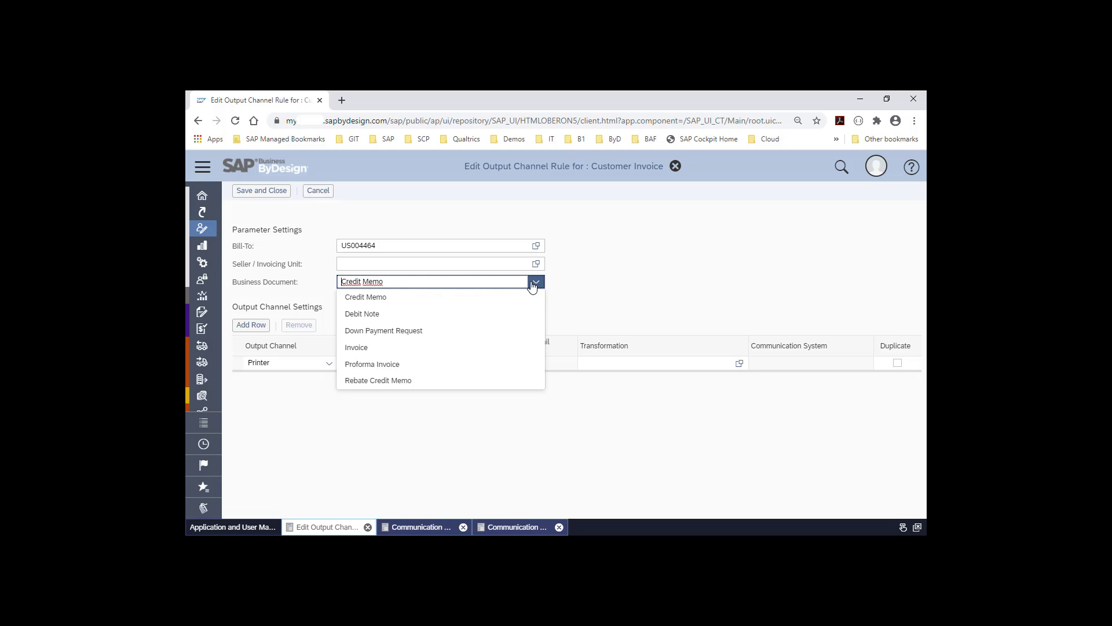
click(676, 288)
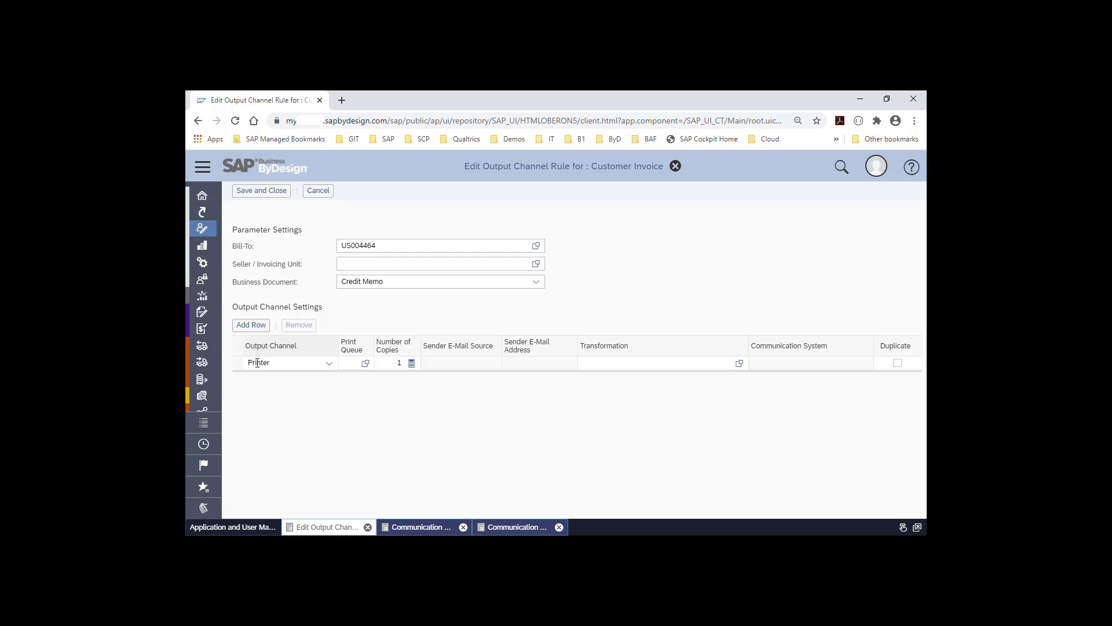
click(318, 193)
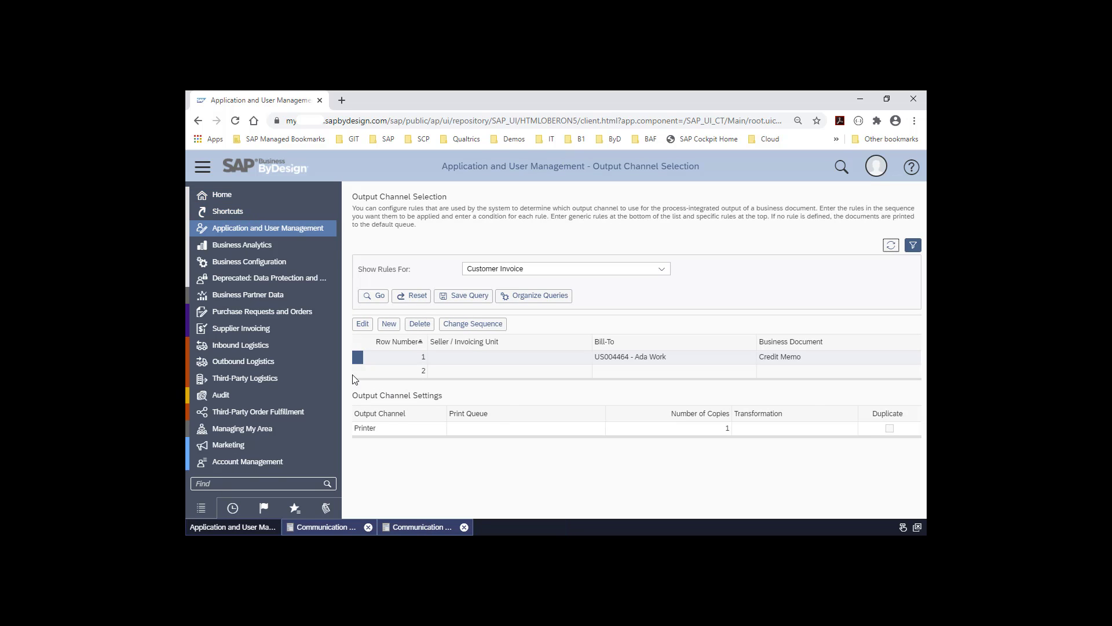
- Edit the second Customer Invoice output channel rule, change its External System communication system to TRM_CPI_DEMO, and save it
click(358, 370)
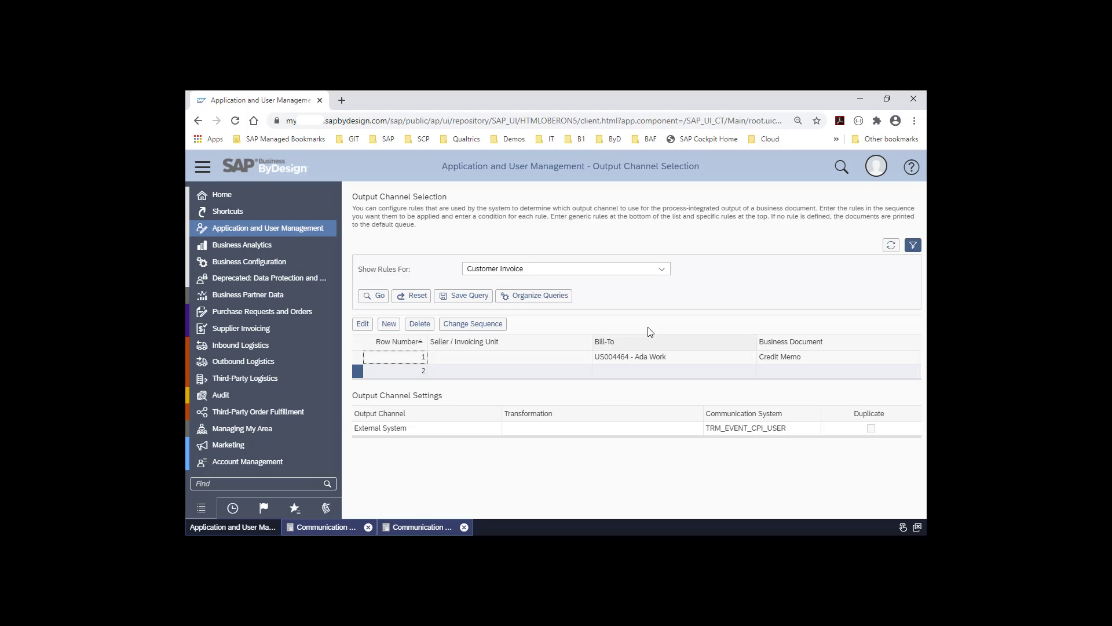
click(368, 327)
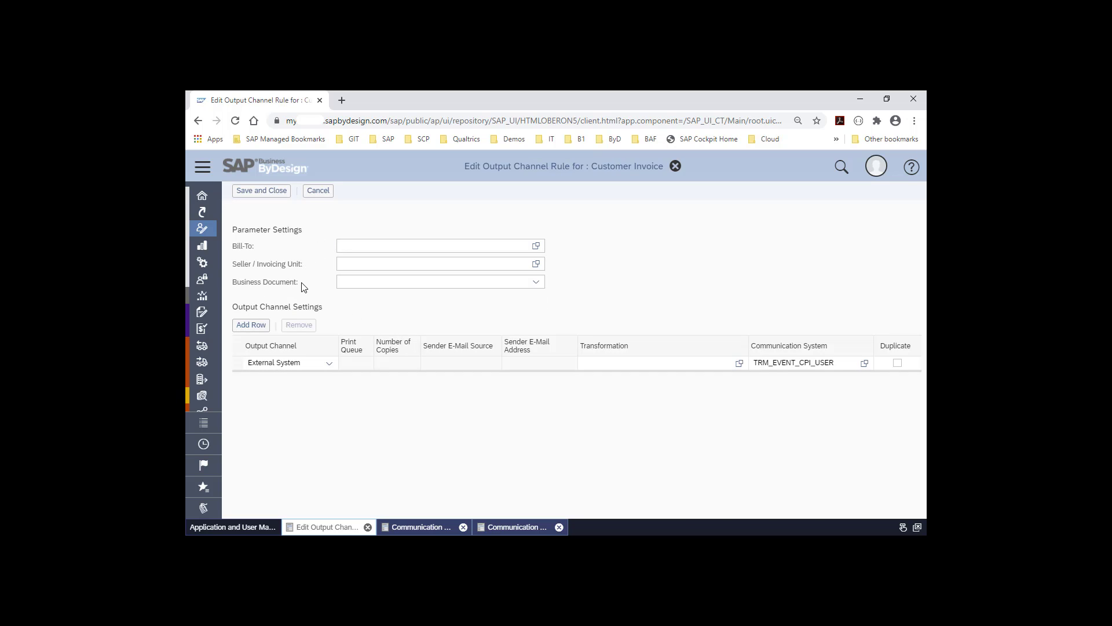
click(237, 363)
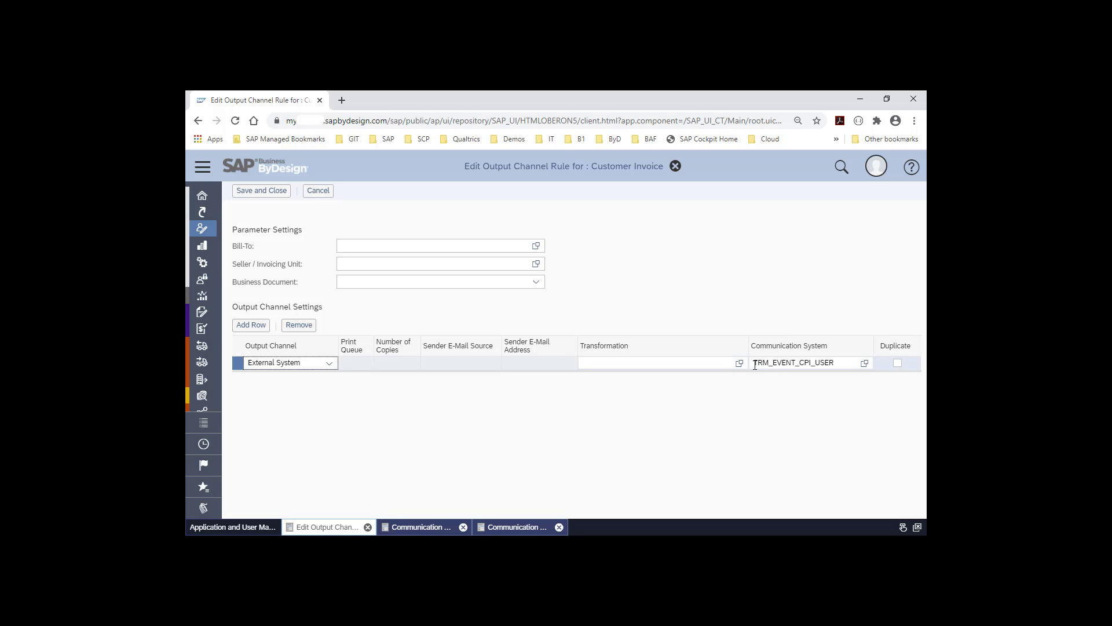
drag(753, 362, 843, 359)
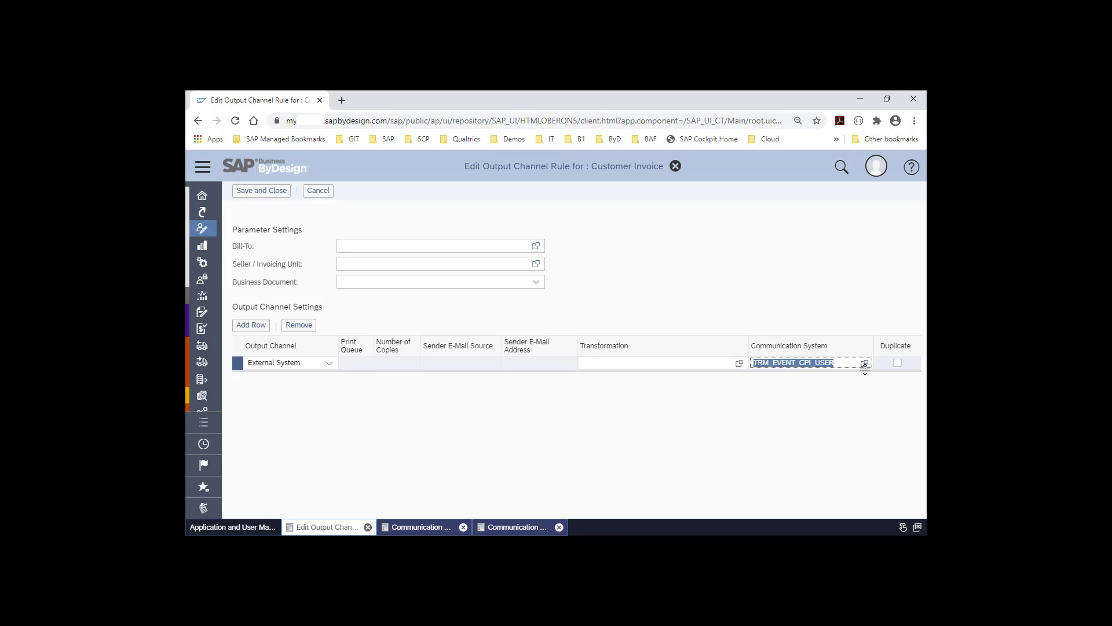
click(865, 363)
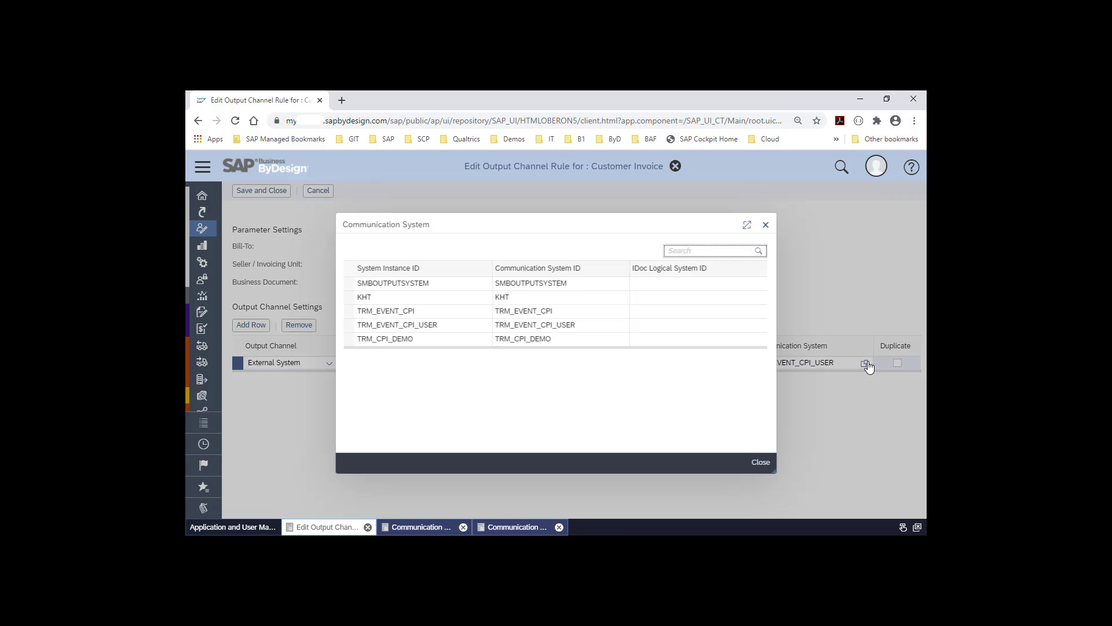
click(349, 339)
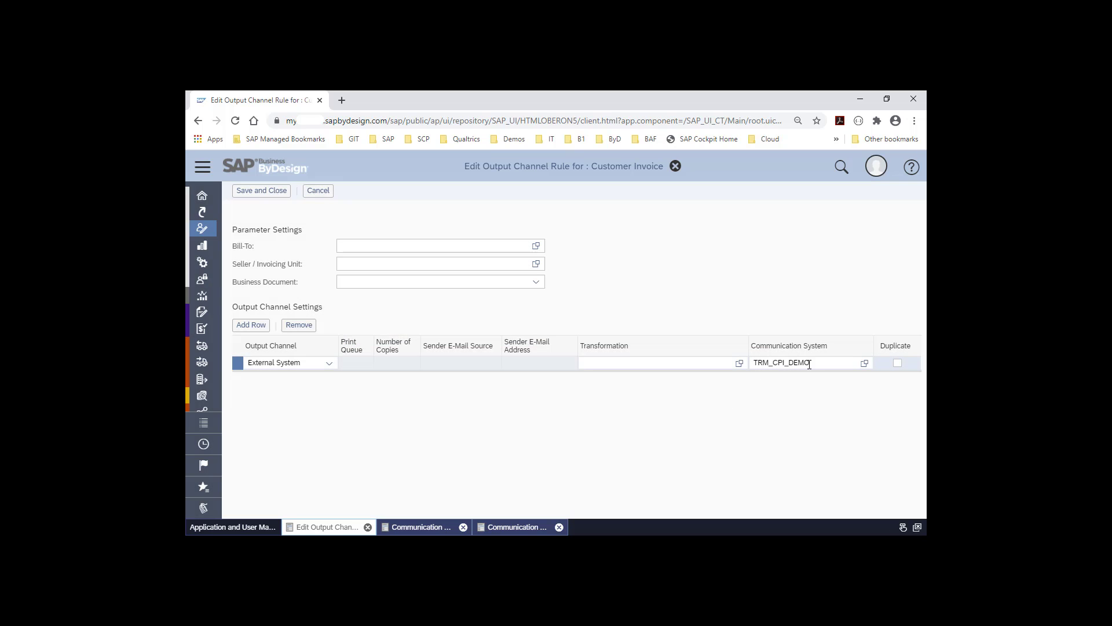
click(269, 191)
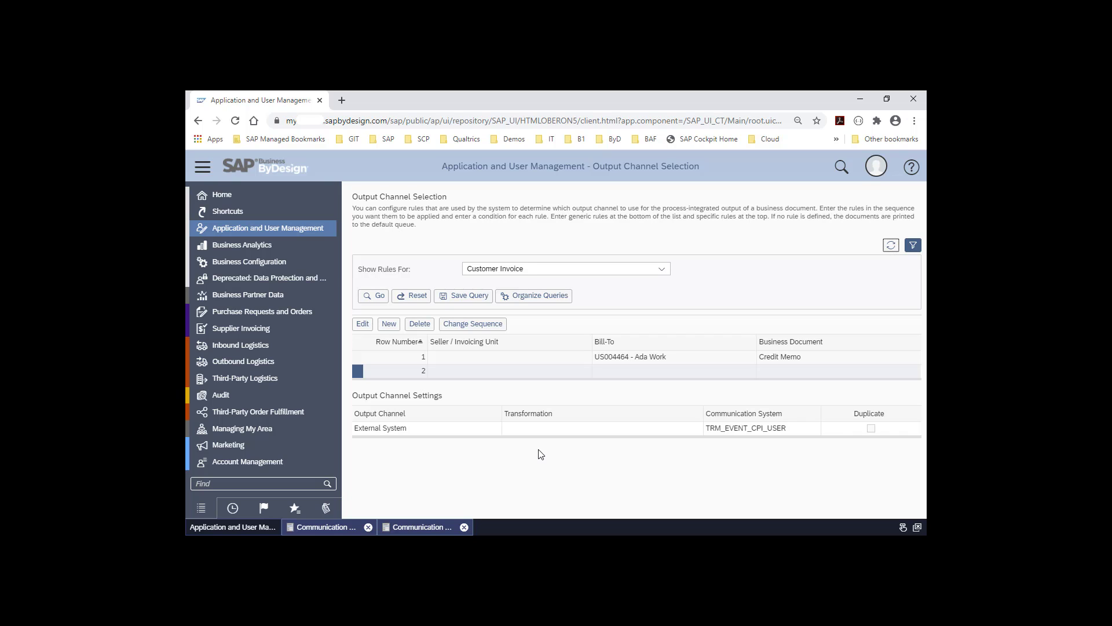
click(662, 271)
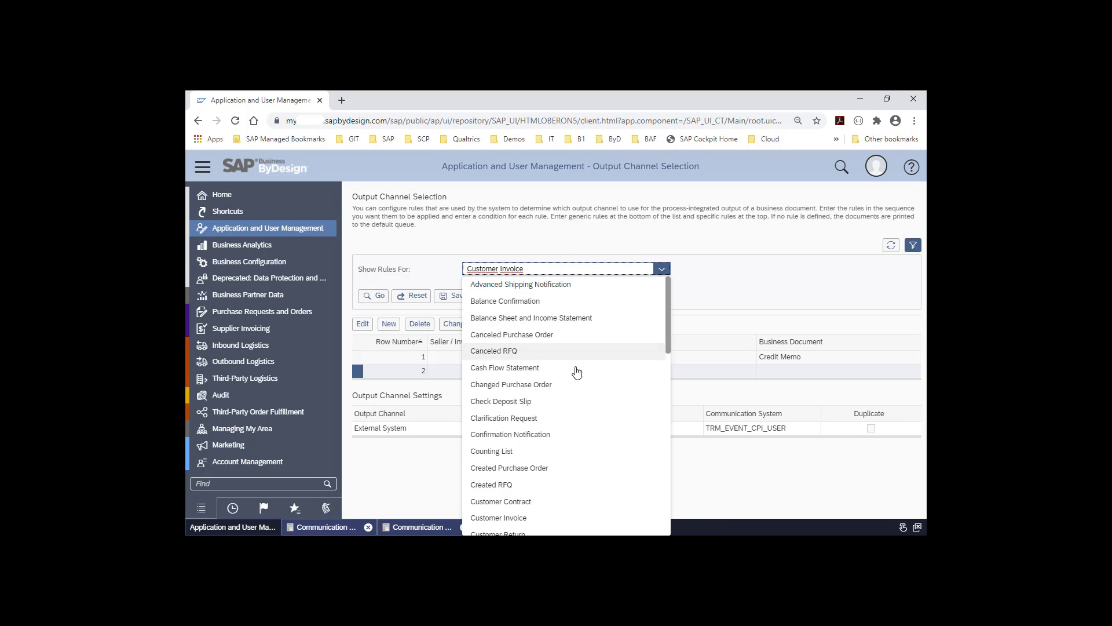
click(744, 291)
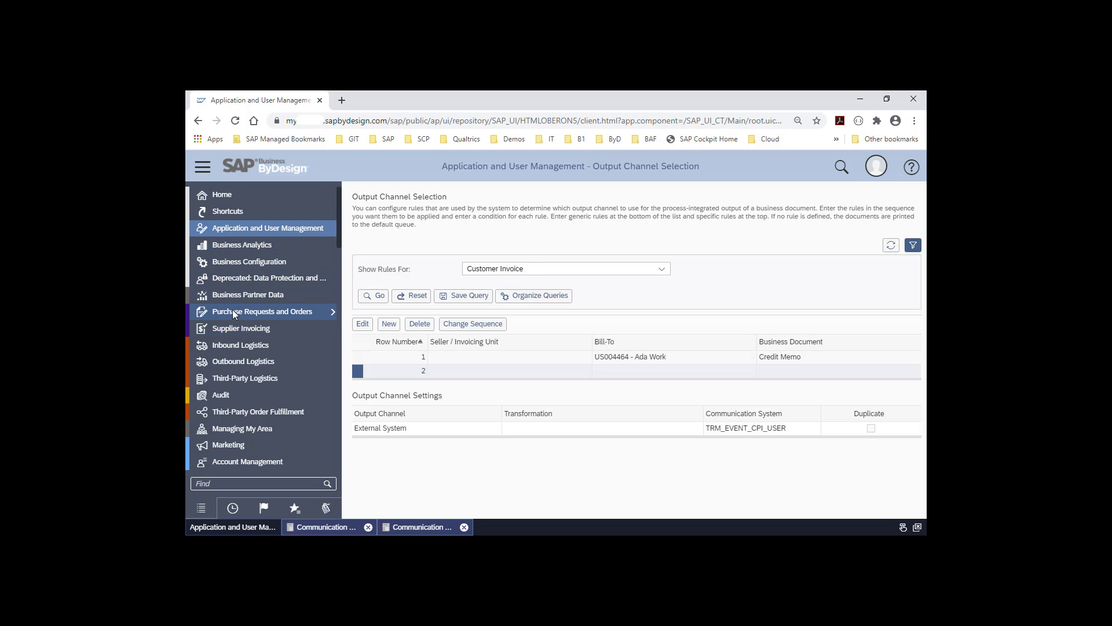
- Find Accounts under Business Partner Data and list all accounts
click(211, 483)
text(a)
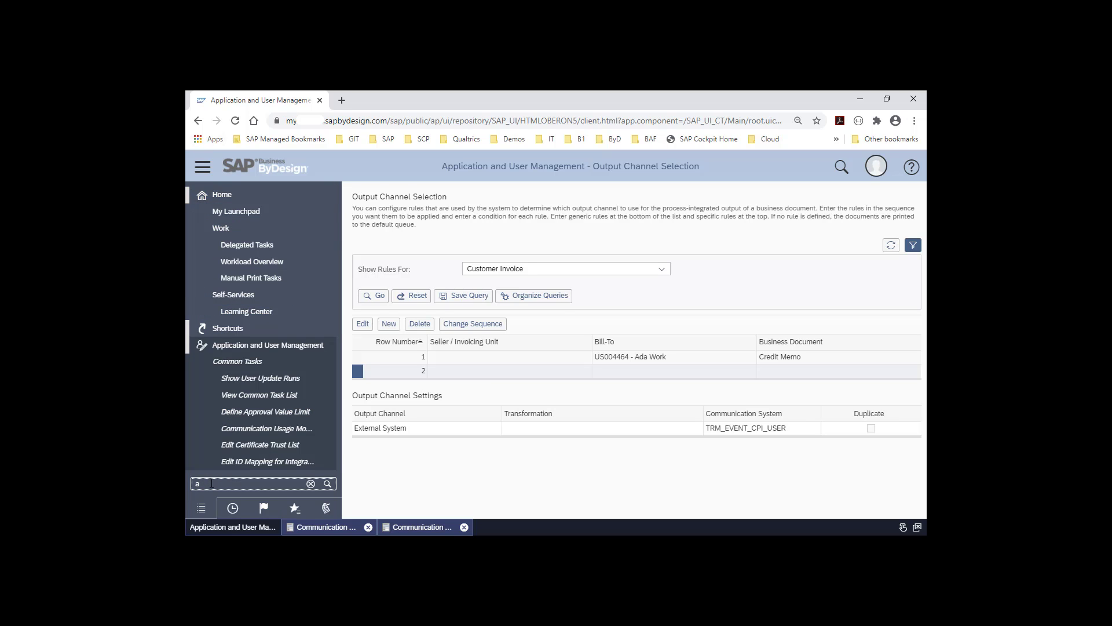
text(ccounts)
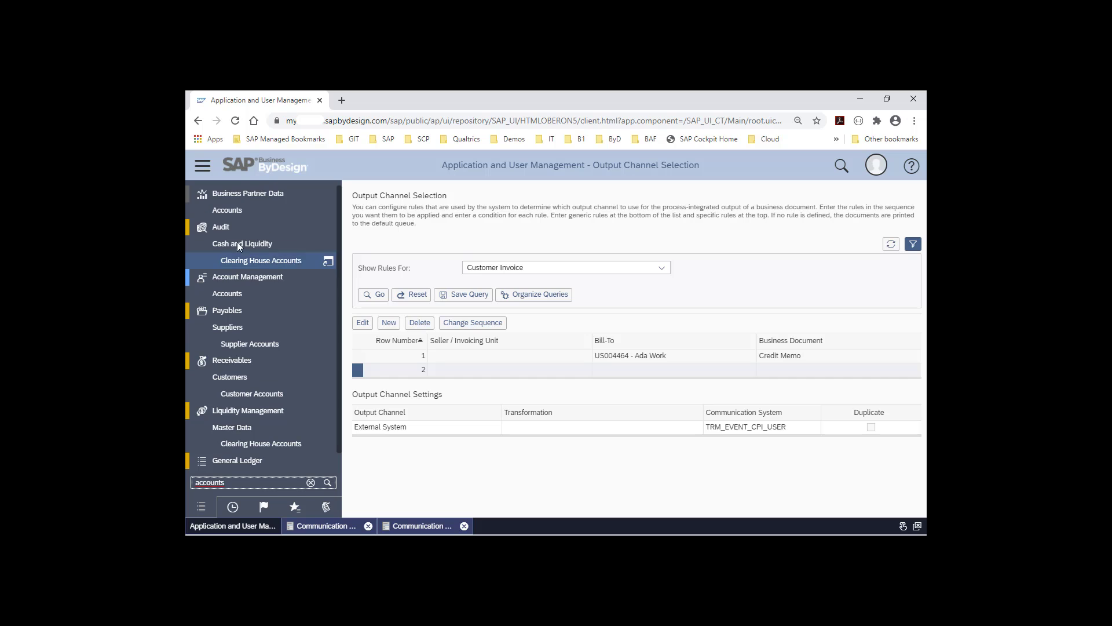
click(237, 210)
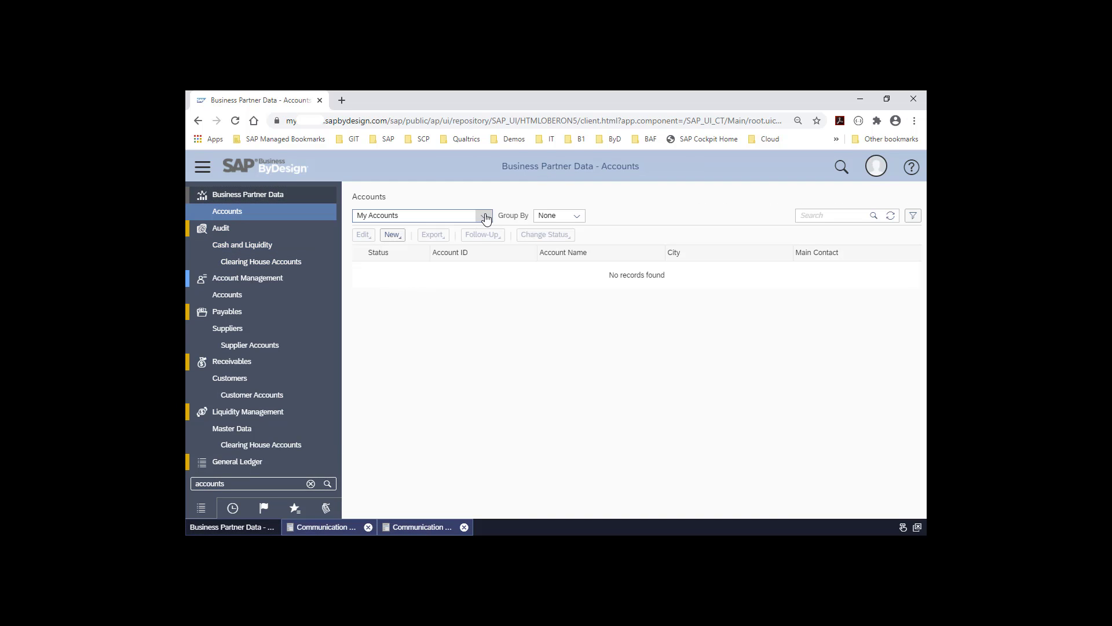
click(486, 217)
click(380, 364)
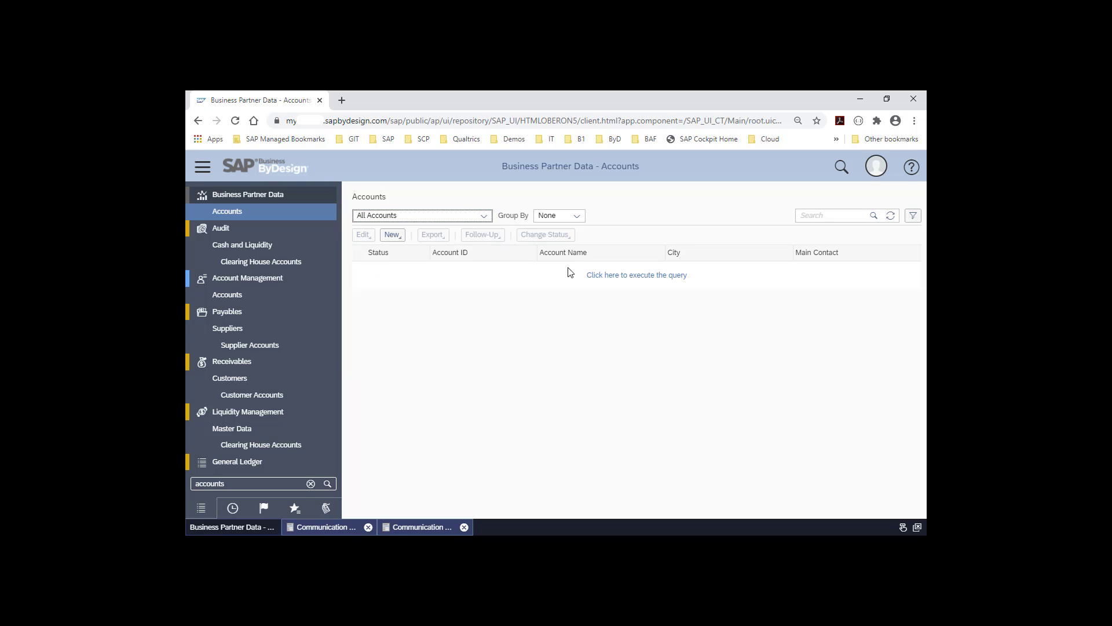
click(601, 276)
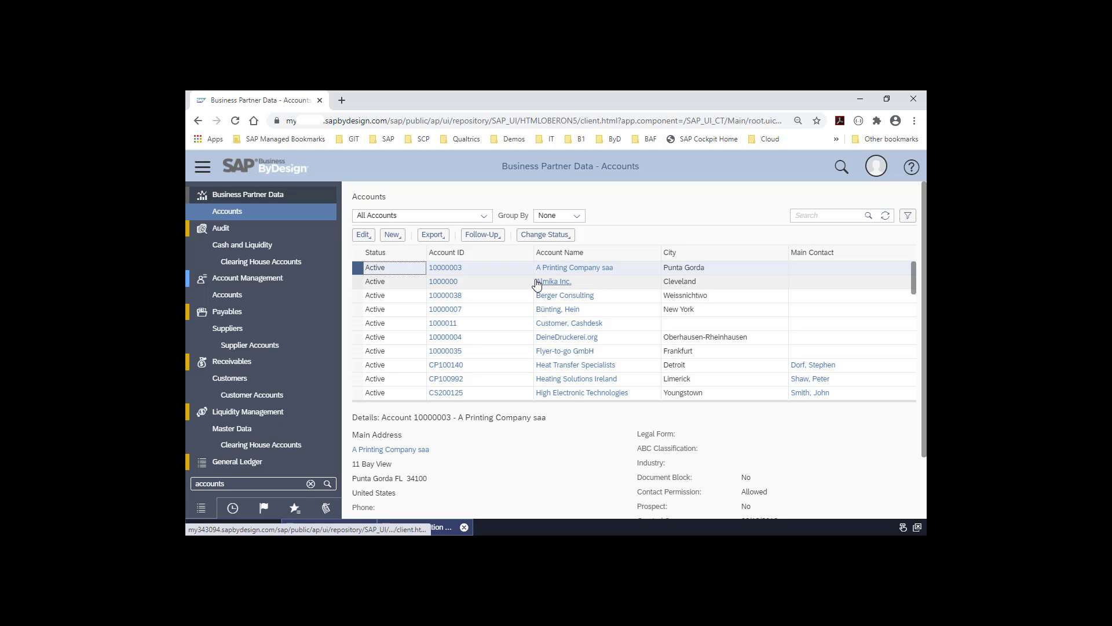
- Open the full details of the Almika Inc. account and show its communication collaboration settings
click(454, 283)
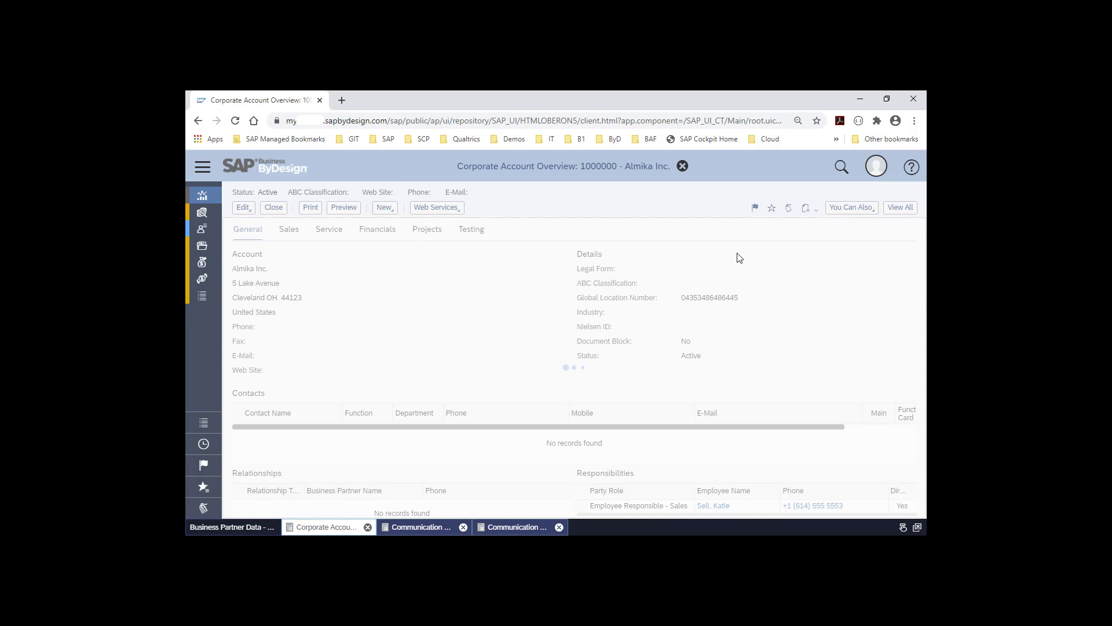
click(901, 207)
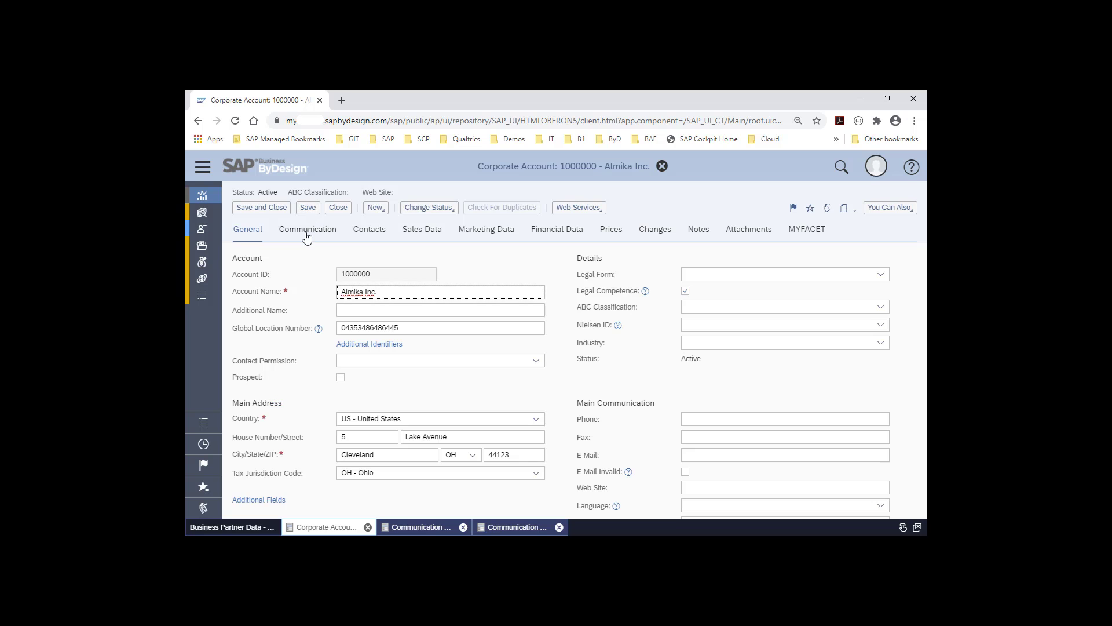
click(309, 234)
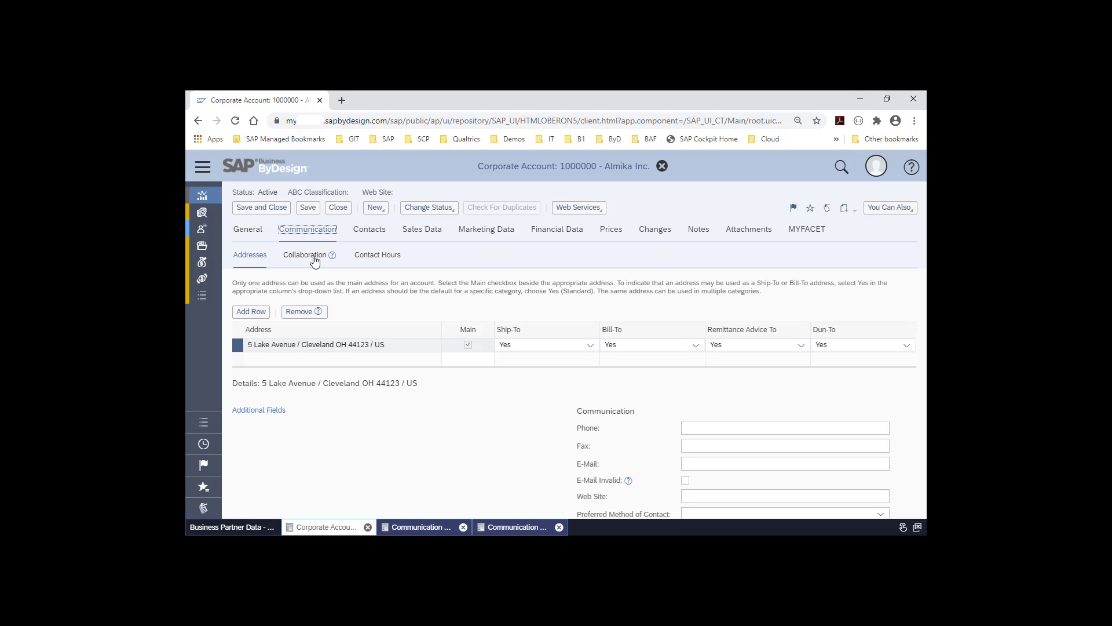
click(316, 259)
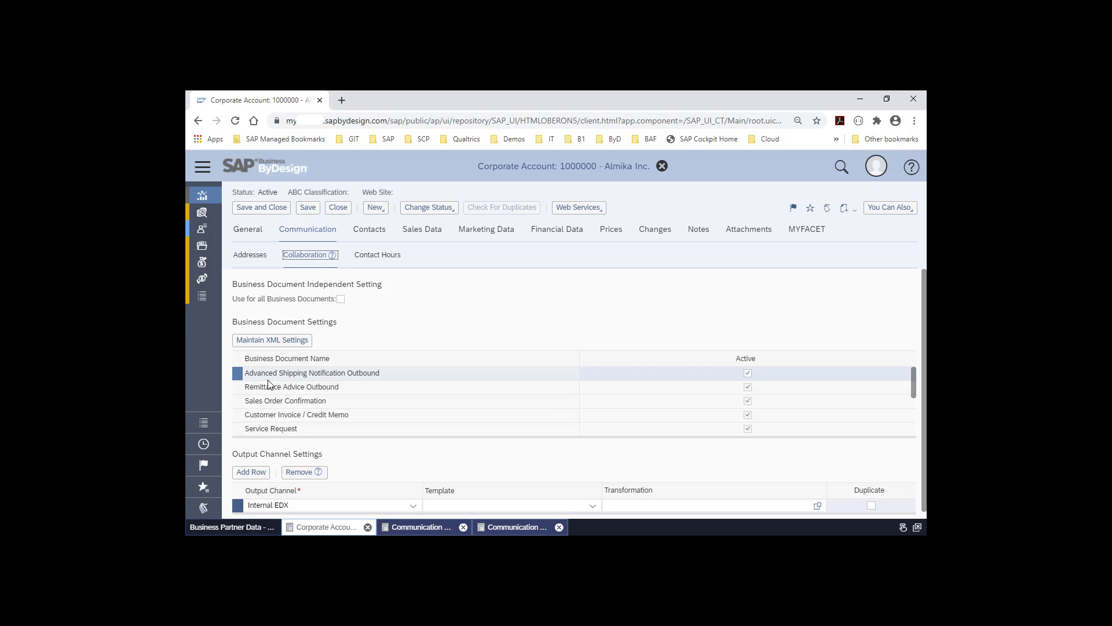
- Add an output channel for the account's Customer Invoice / Credit Memo document and set it to External System
click(239, 414)
click(239, 415)
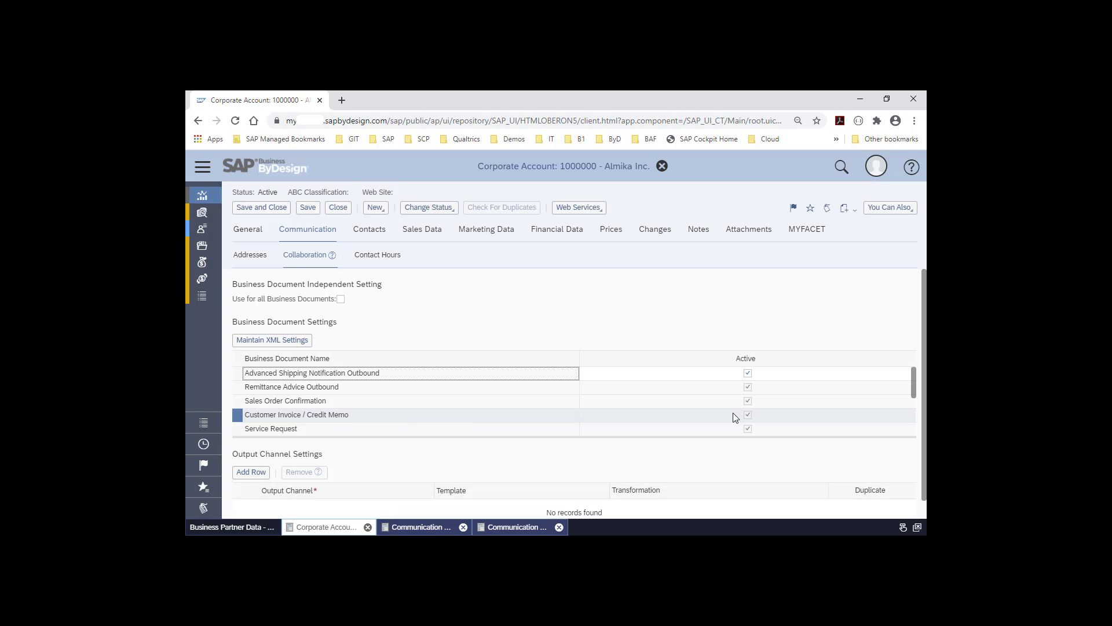
scroll(504, 425, down, 1)
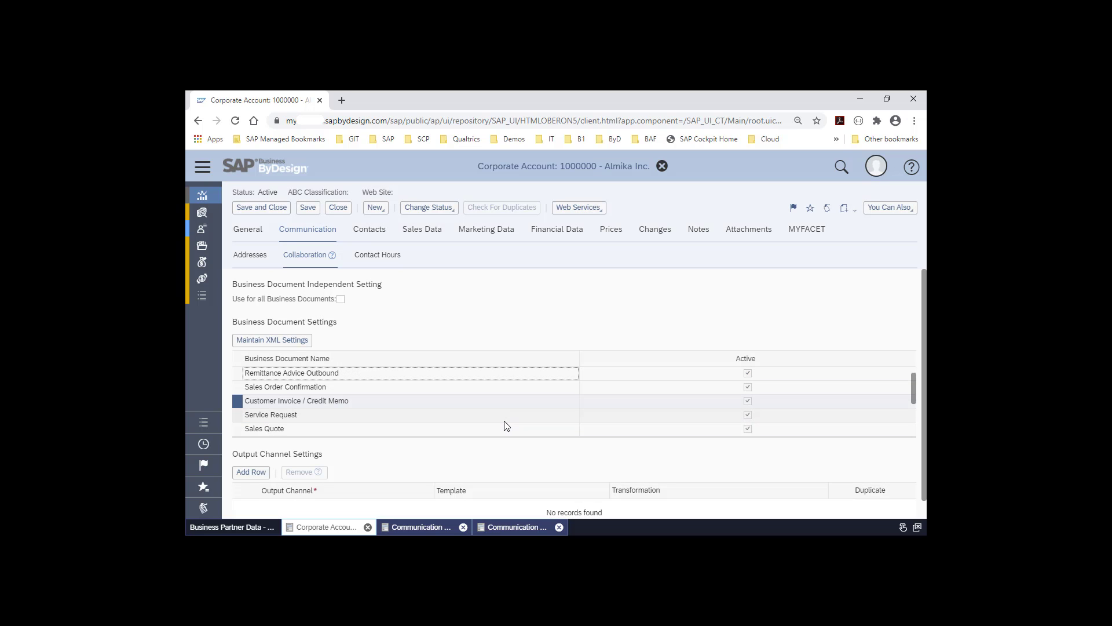
scroll(472, 436, down, 1)
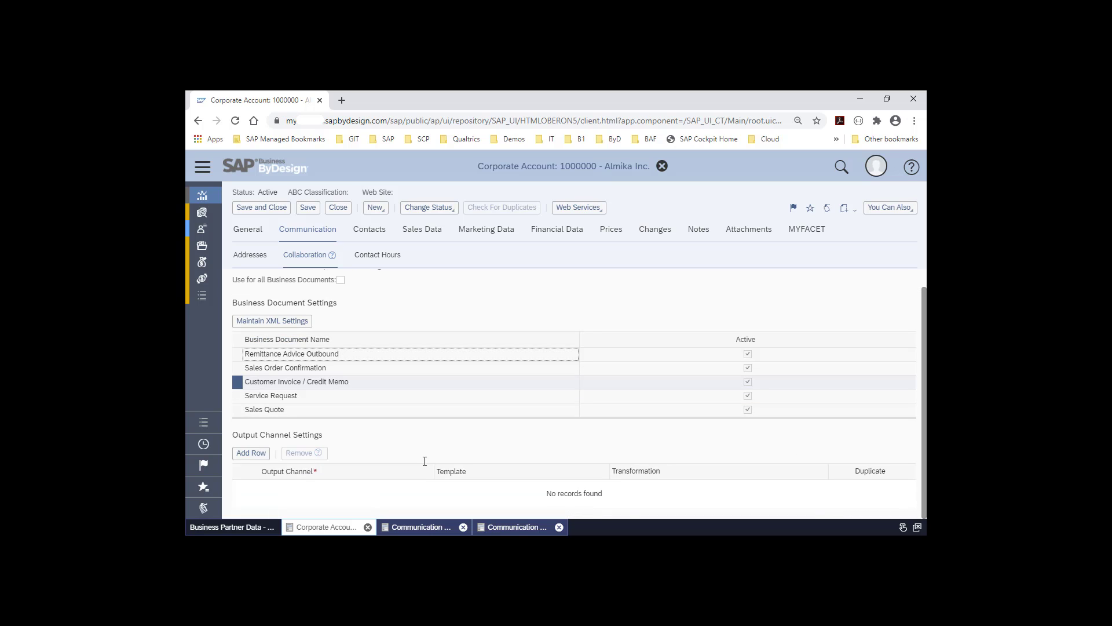
click(251, 453)
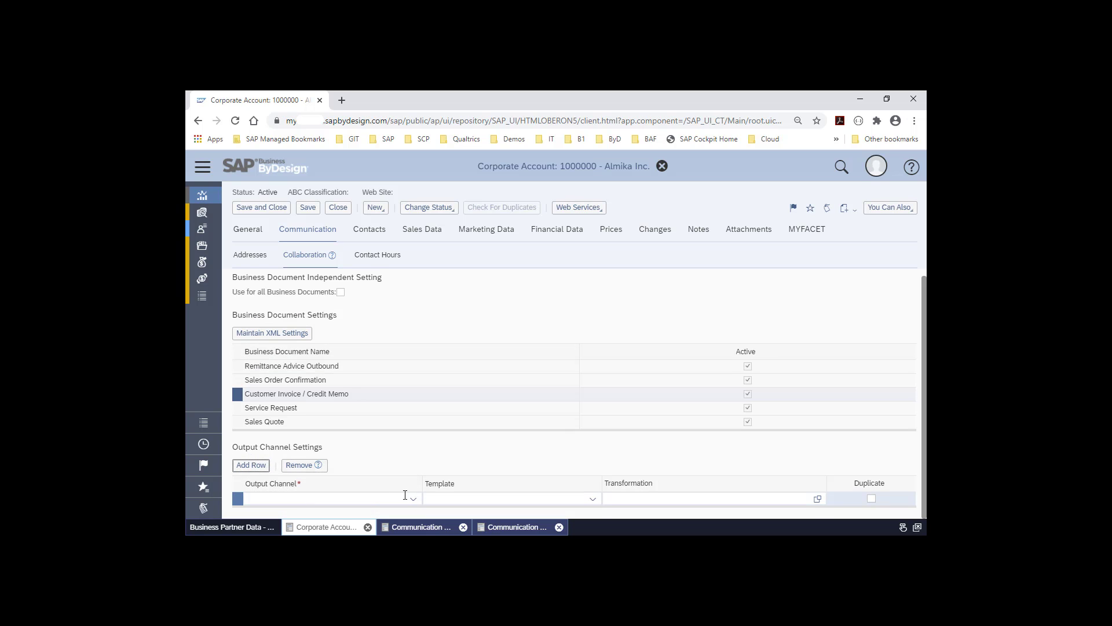
click(413, 498)
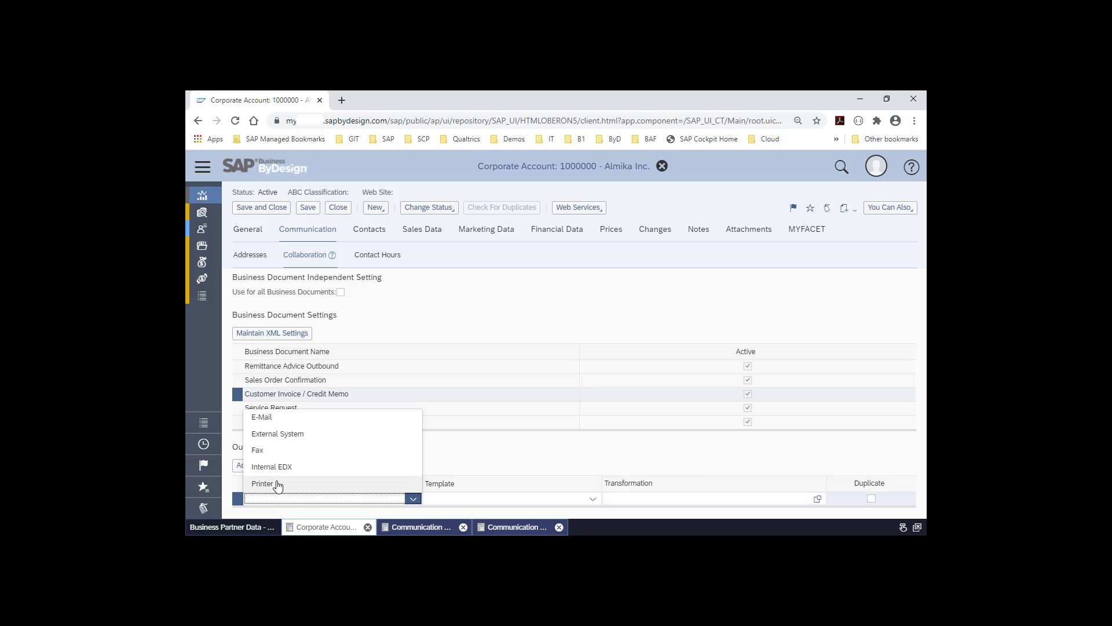
click(278, 436)
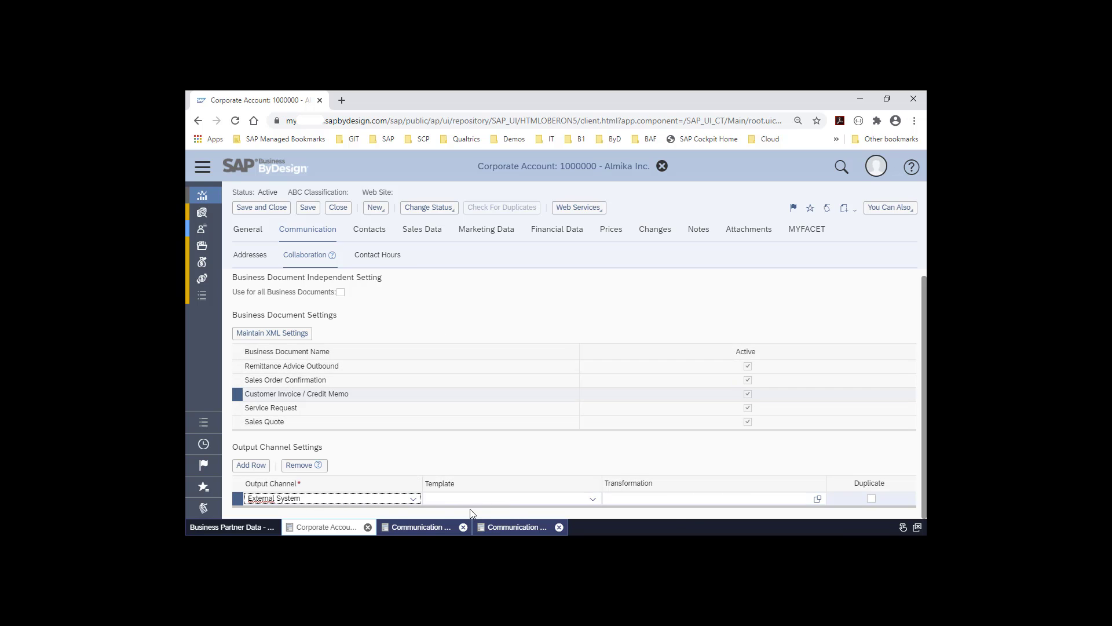
- Remove the External System output channel row and close the account without saving changes
click(300, 466)
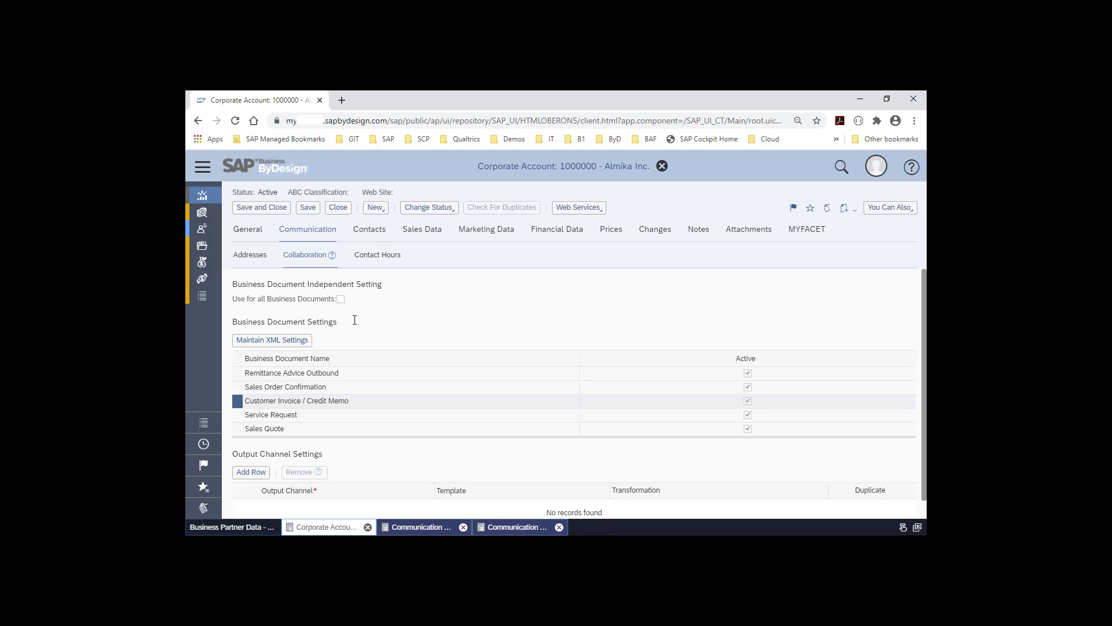
click(345, 213)
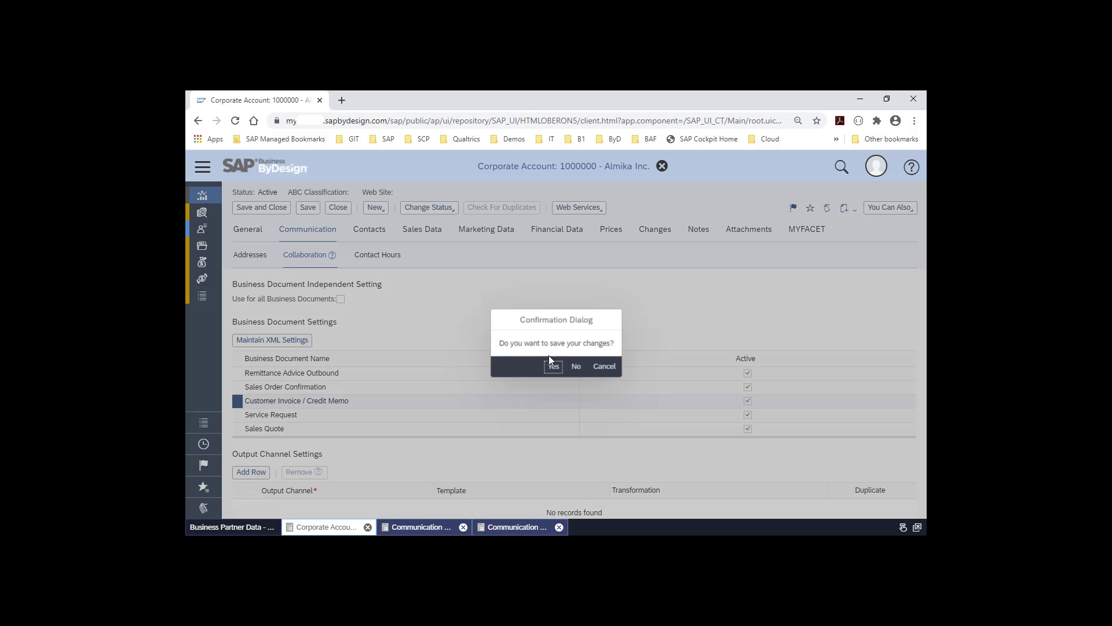
click(577, 367)
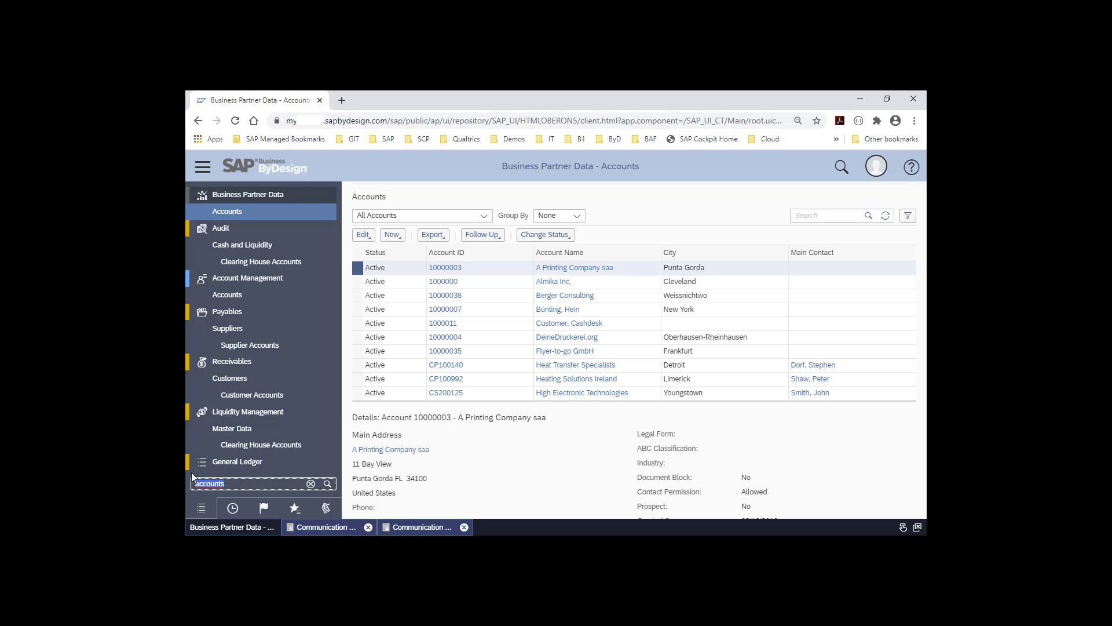
- Find Invoice Documents under Customer Invoicing and list all invoice documents
text(Invoice)
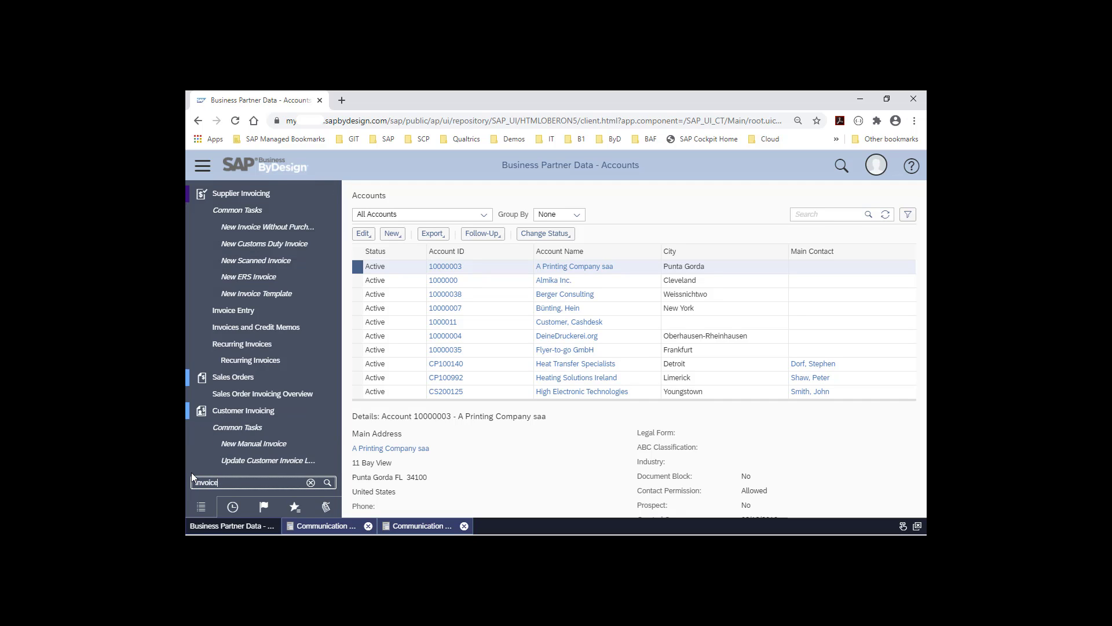
text( Docum)
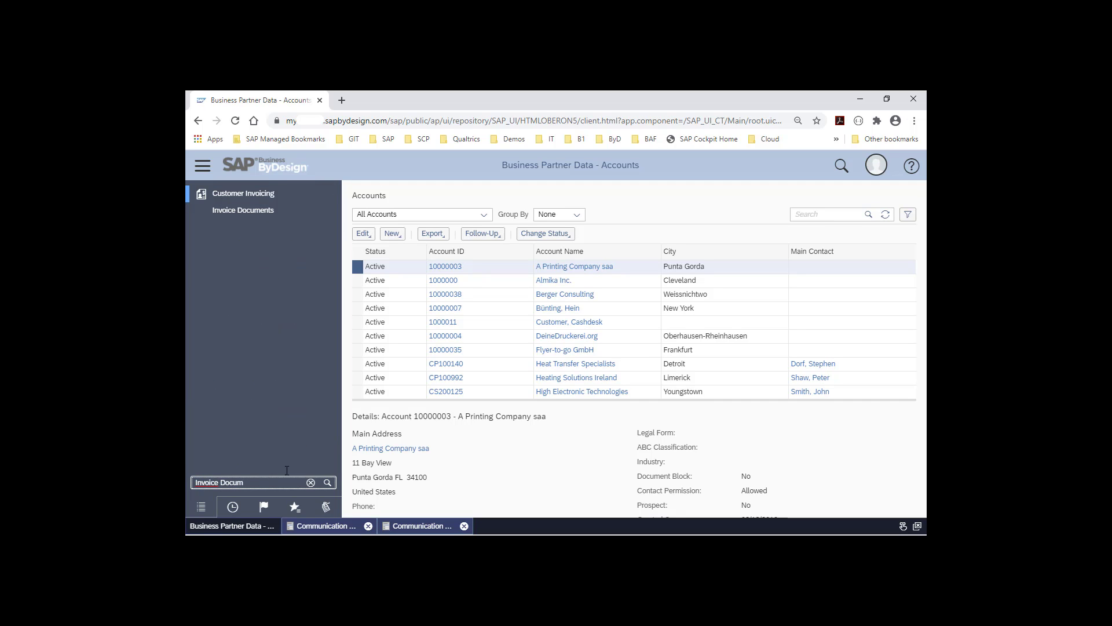
click(245, 211)
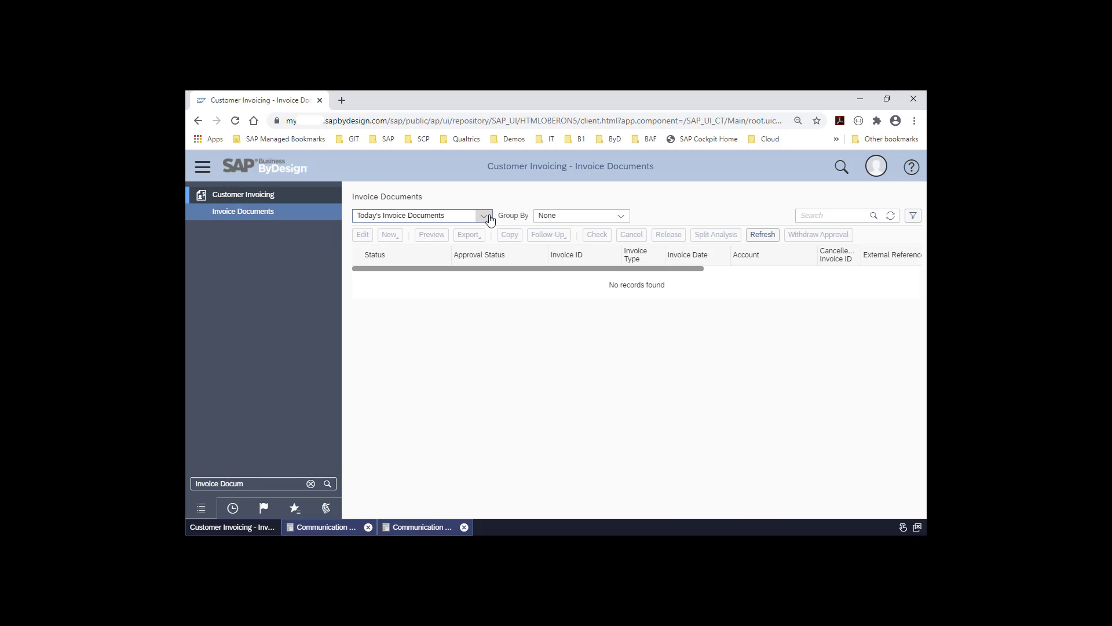
click(484, 216)
click(389, 297)
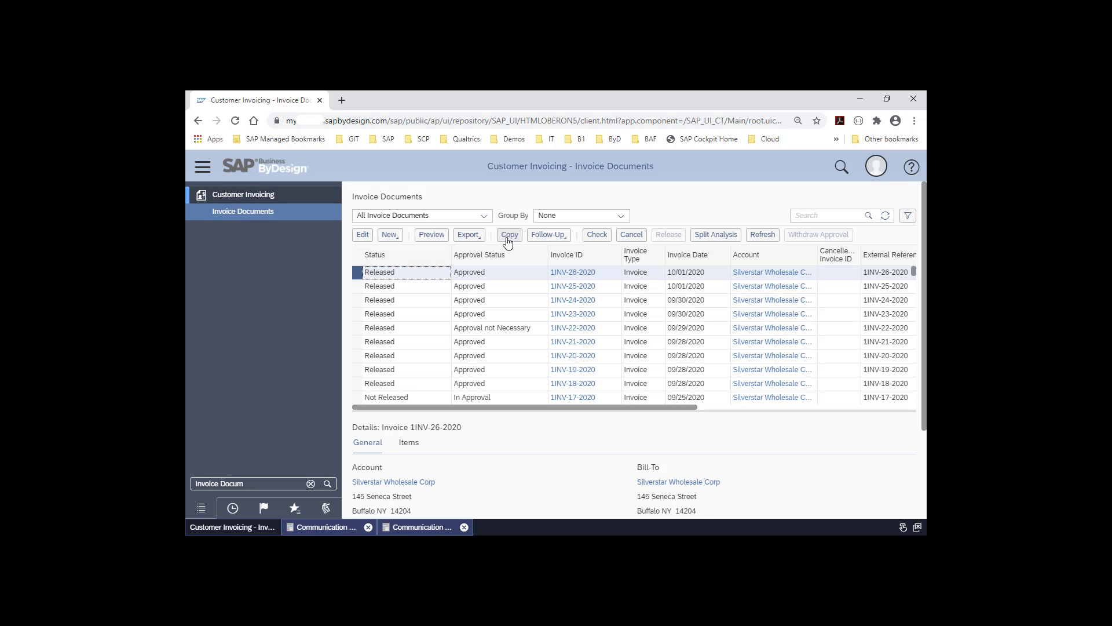
- Copy the latest Silverstar Wholesale Corp invoice into a new manual invoice request and review its output settings, including the communication system
click(509, 234)
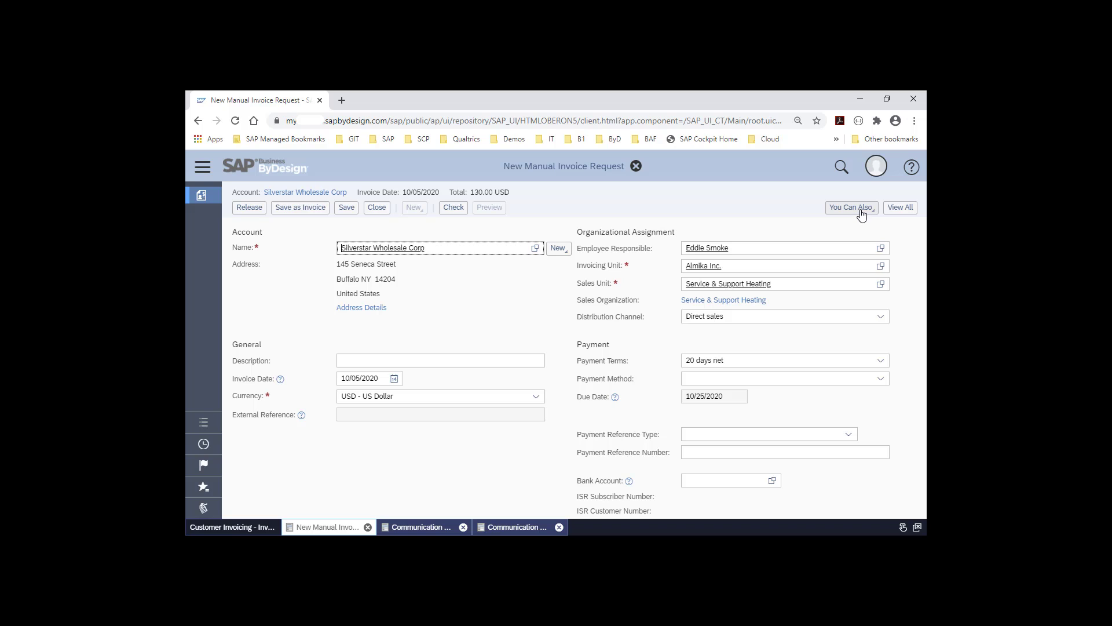
click(862, 212)
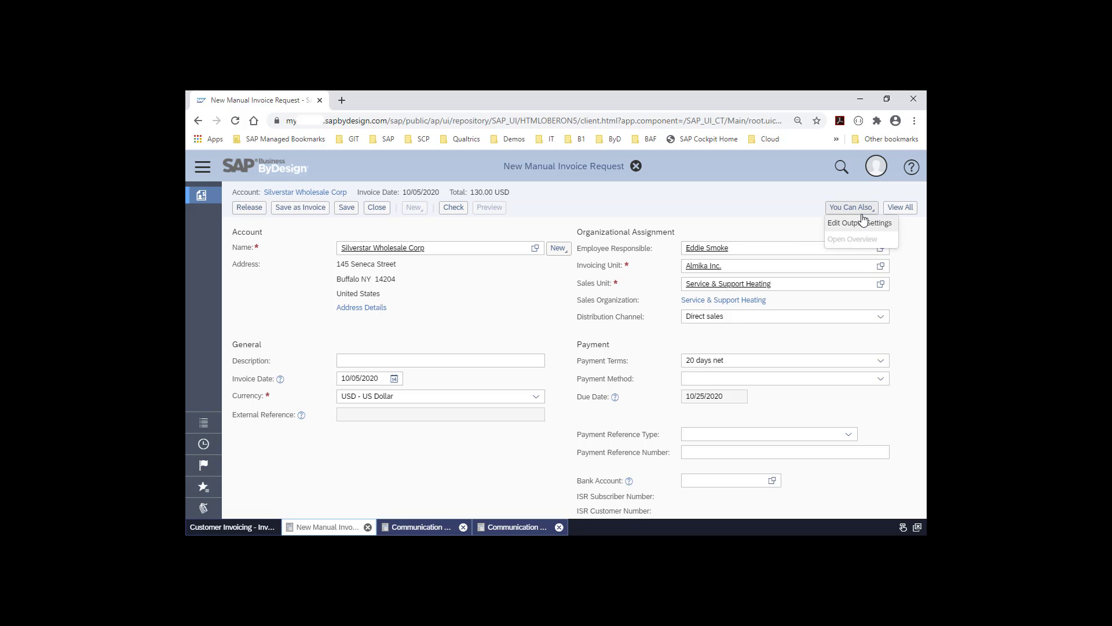
click(861, 223)
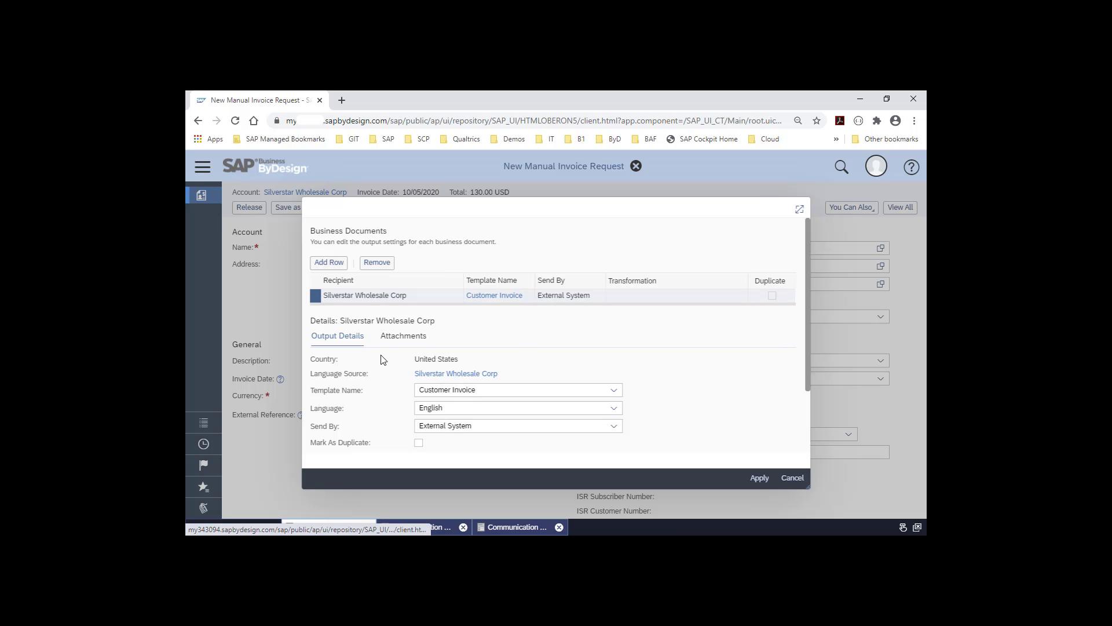
scroll(817, 324, down, 2)
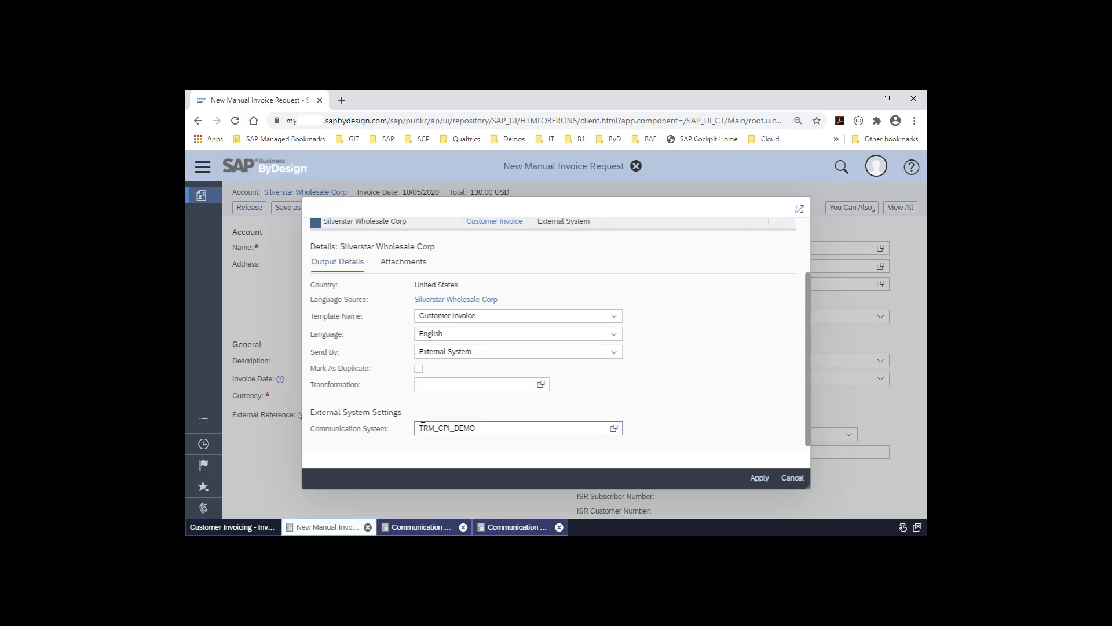
drag(423, 427, 511, 427)
click(675, 377)
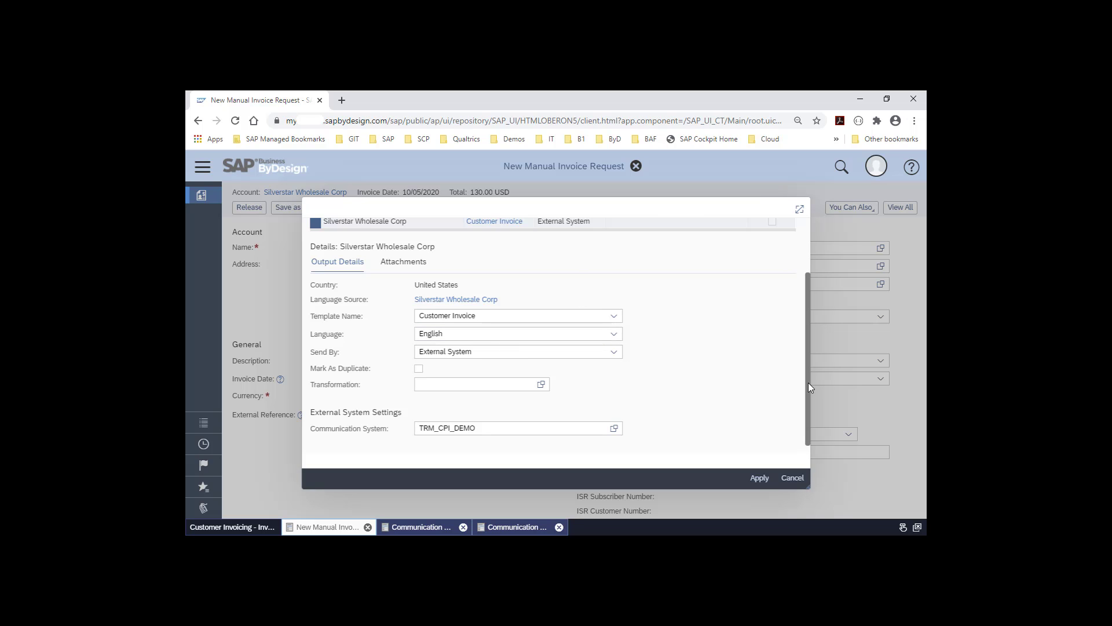
drag(808, 382, 814, 326)
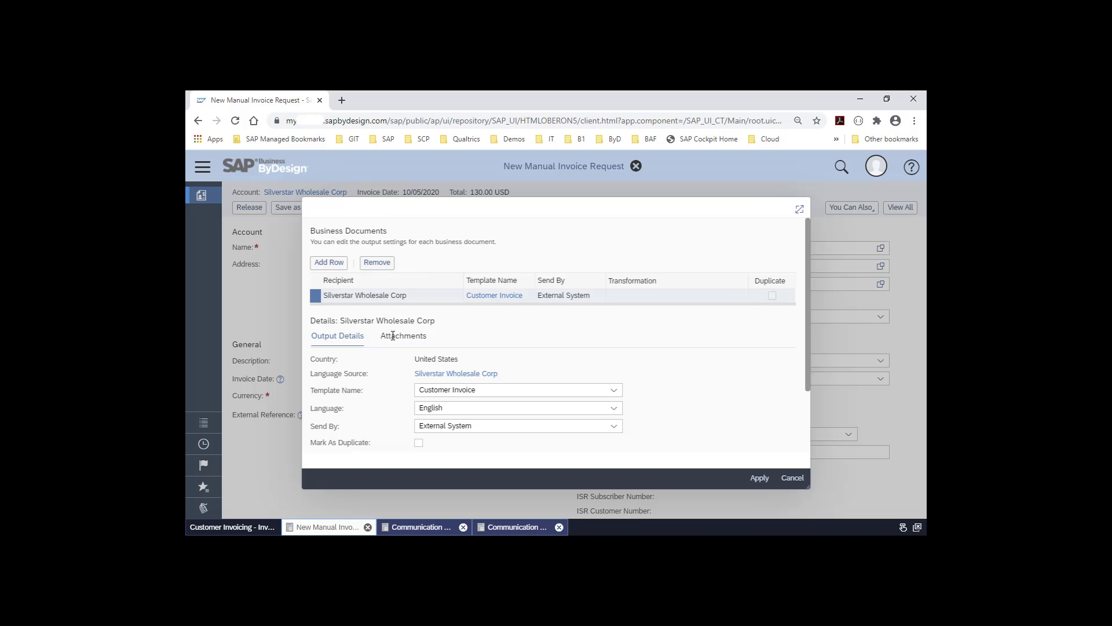
- Try adding a second Customer Invoice output row sent by E-Mail, view its e-mail settings and discard the changes
click(332, 270)
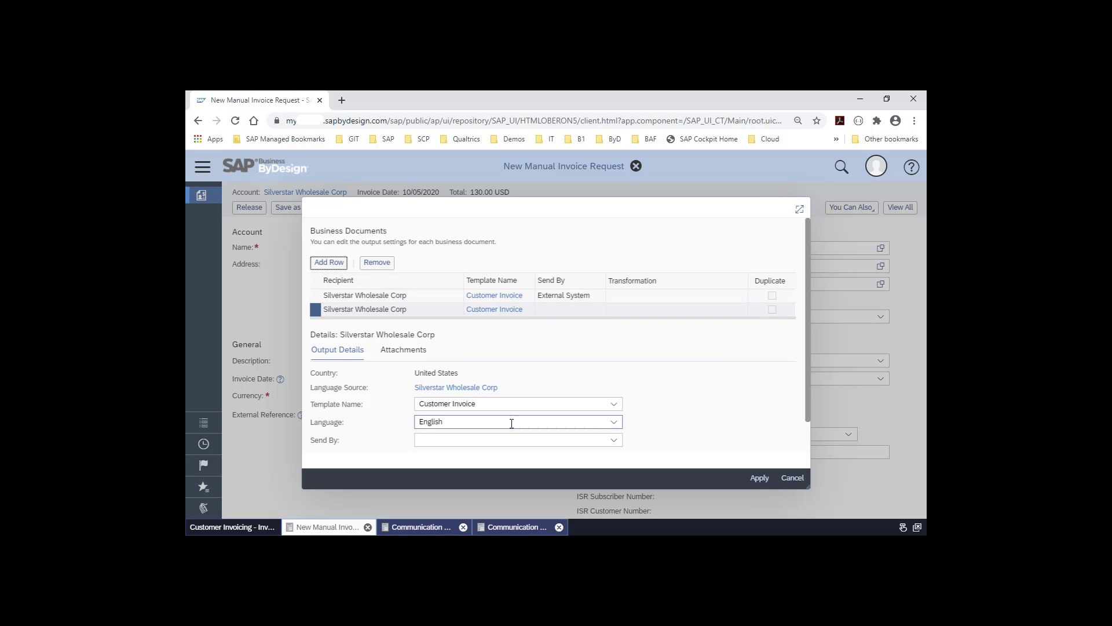
click(594, 438)
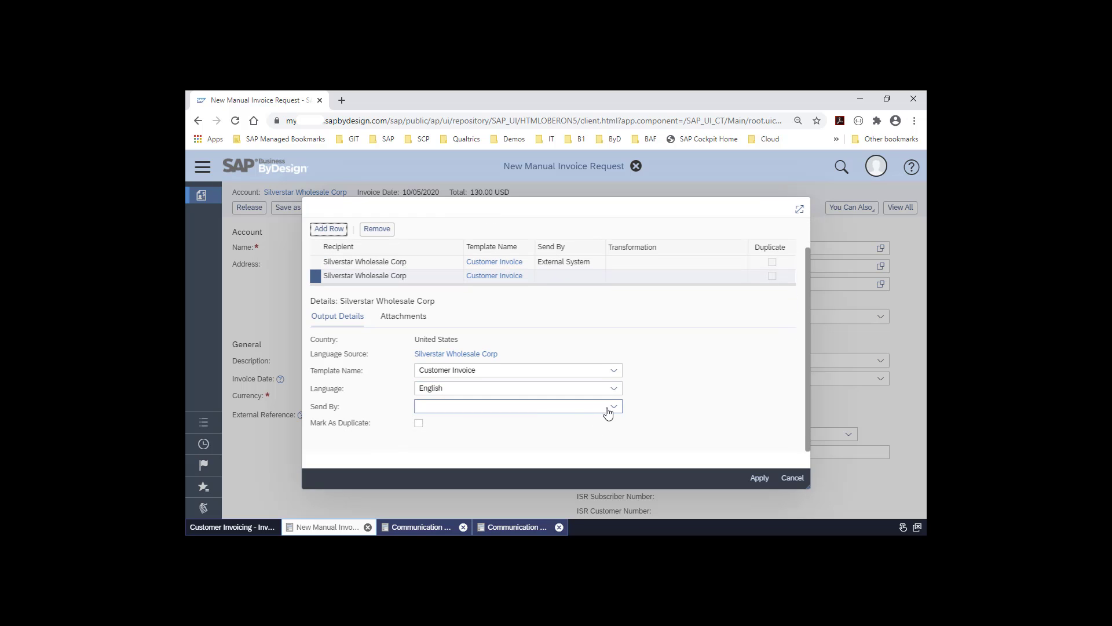
click(613, 406)
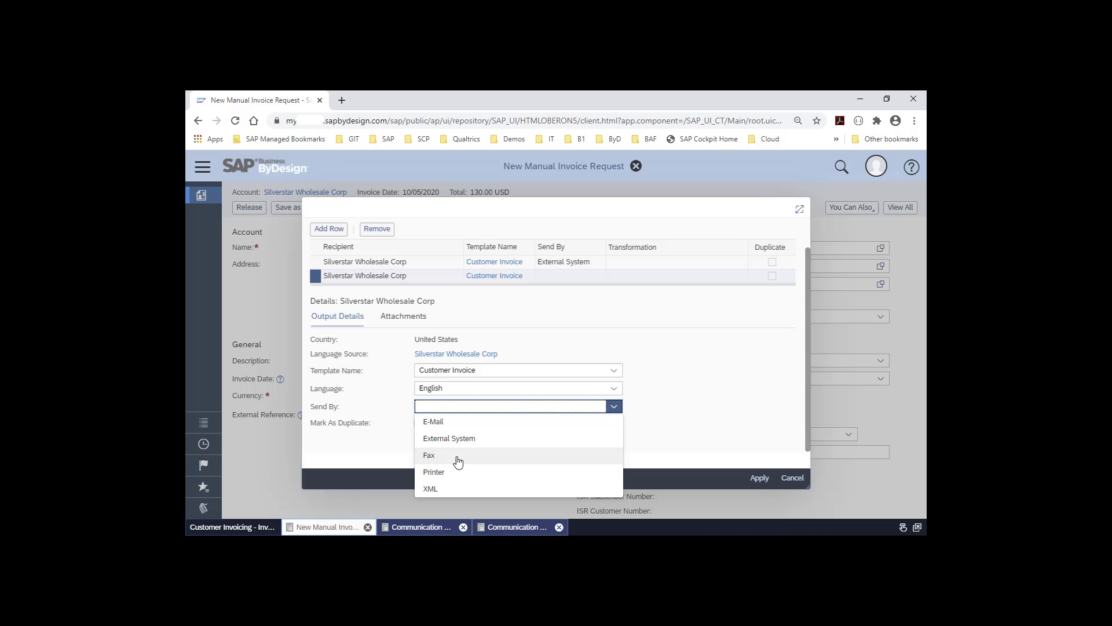
click(457, 426)
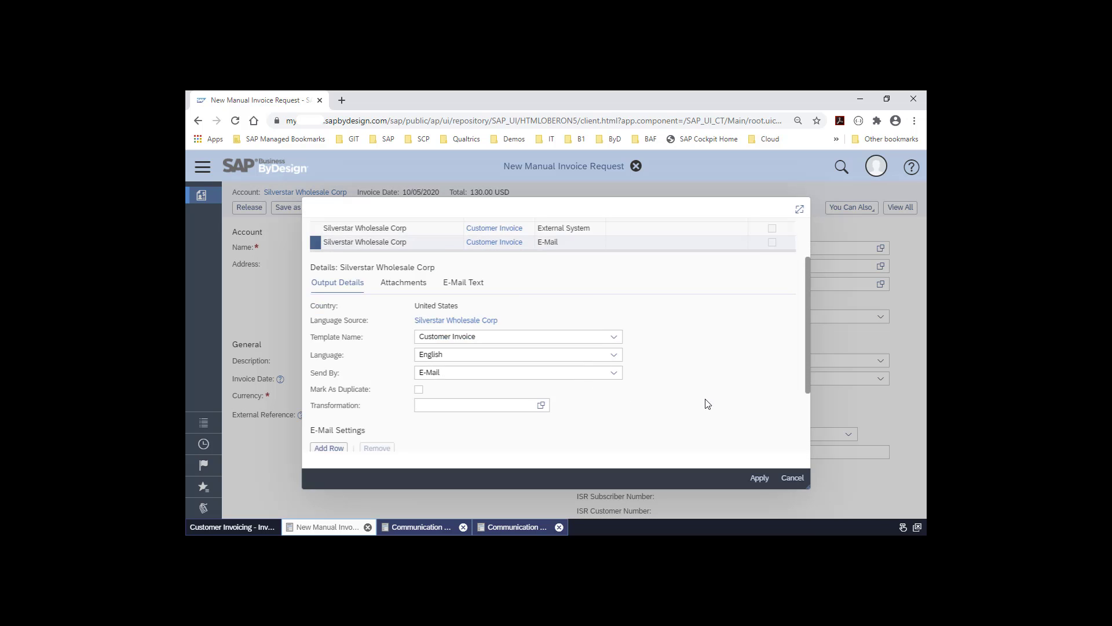
scroll(707, 405, down, 3)
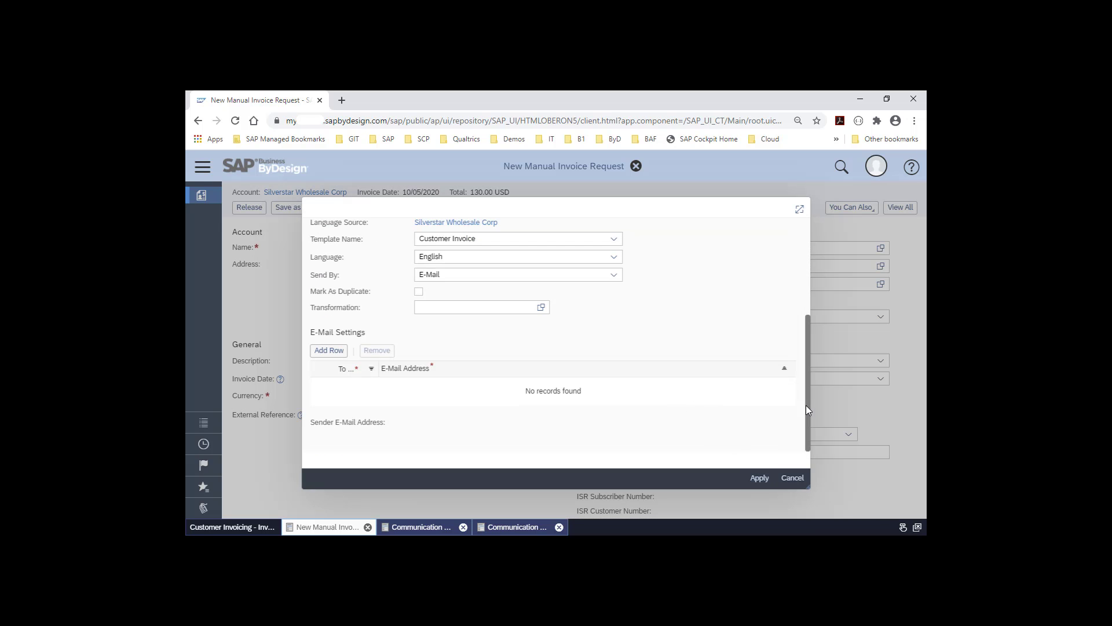
drag(805, 405, 821, 280)
click(793, 480)
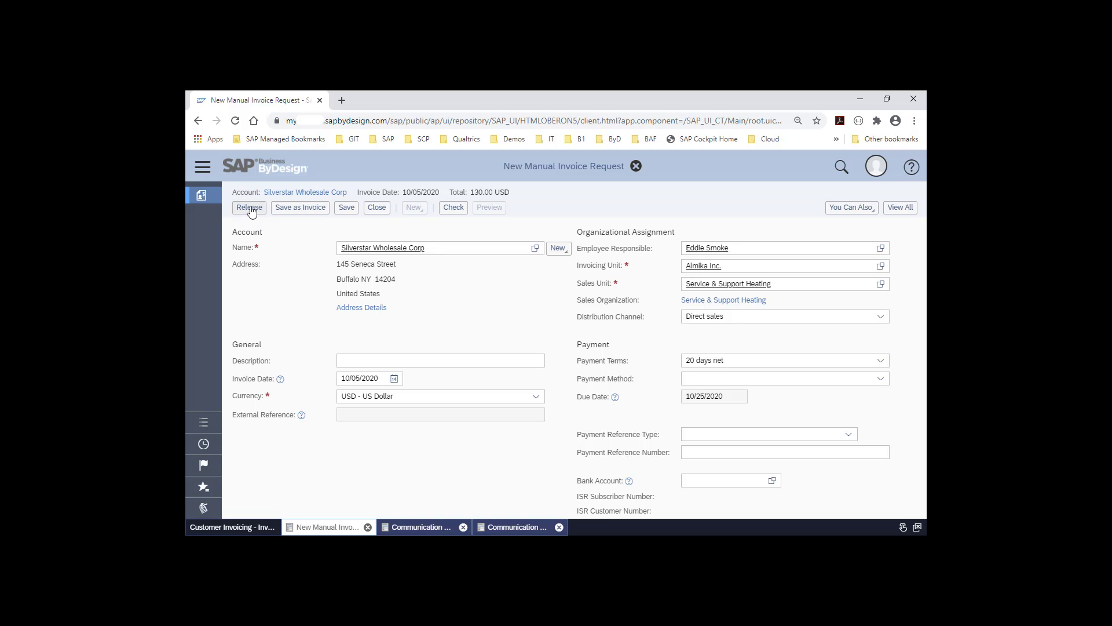
- Release the manual invoice request and log on to the separate incognito session with the approver's user ID and password
click(250, 207)
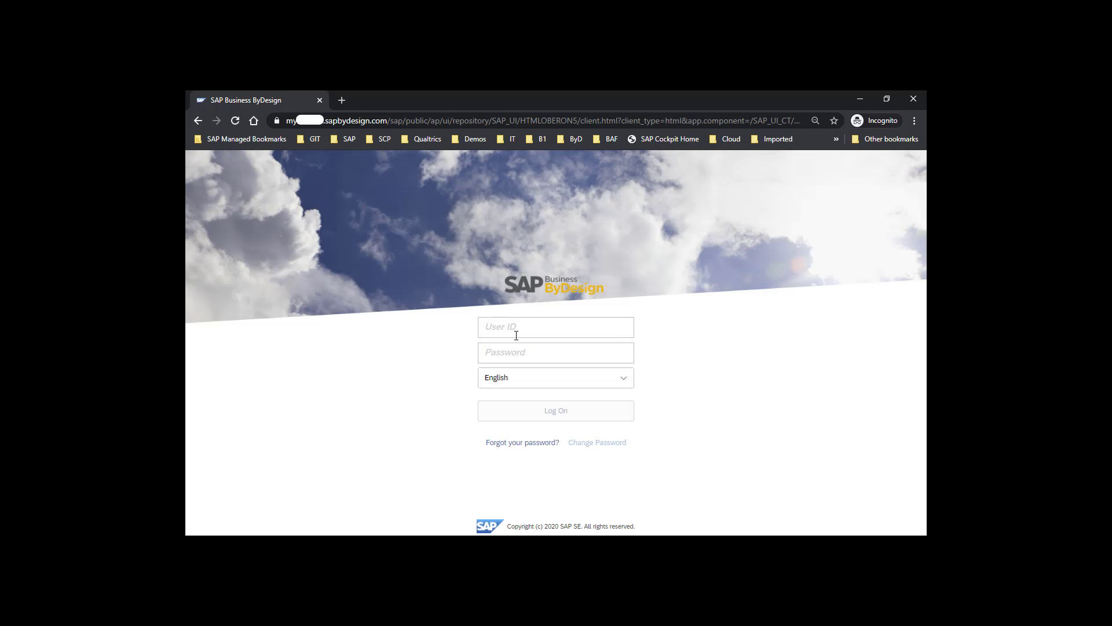
text(FIN)
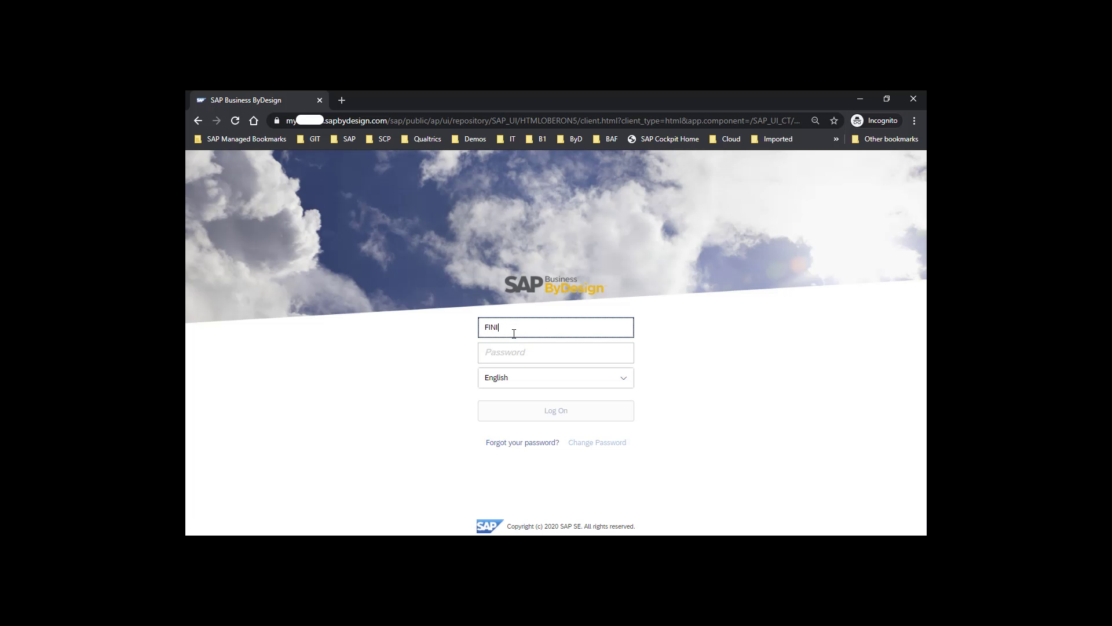
text(ANCIAL02)
key(Tab)
text(••••••••)
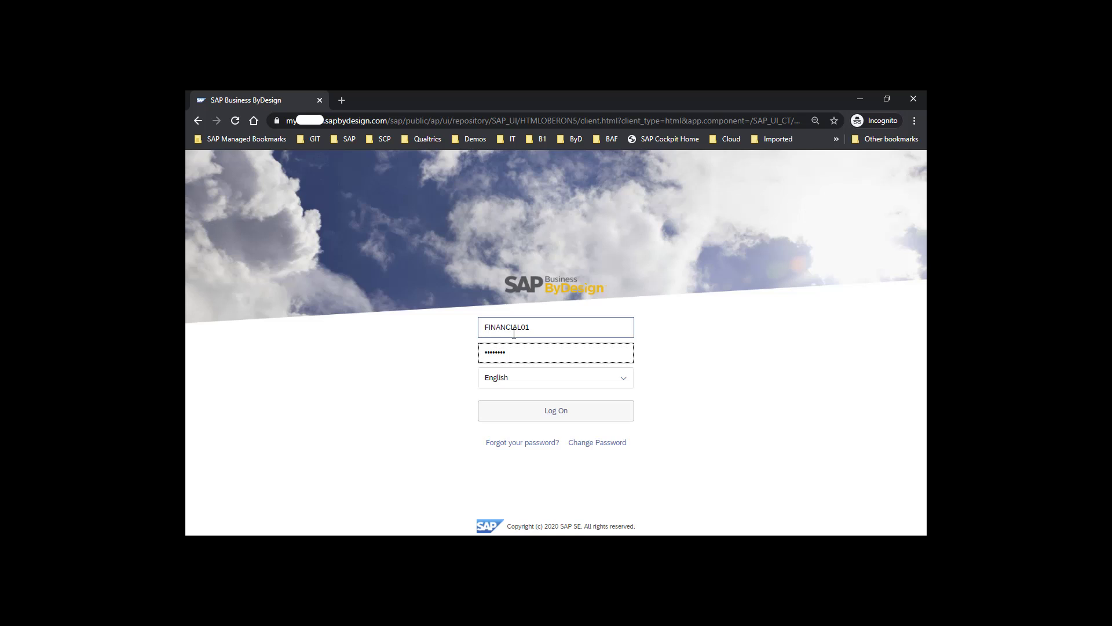
key(Return)
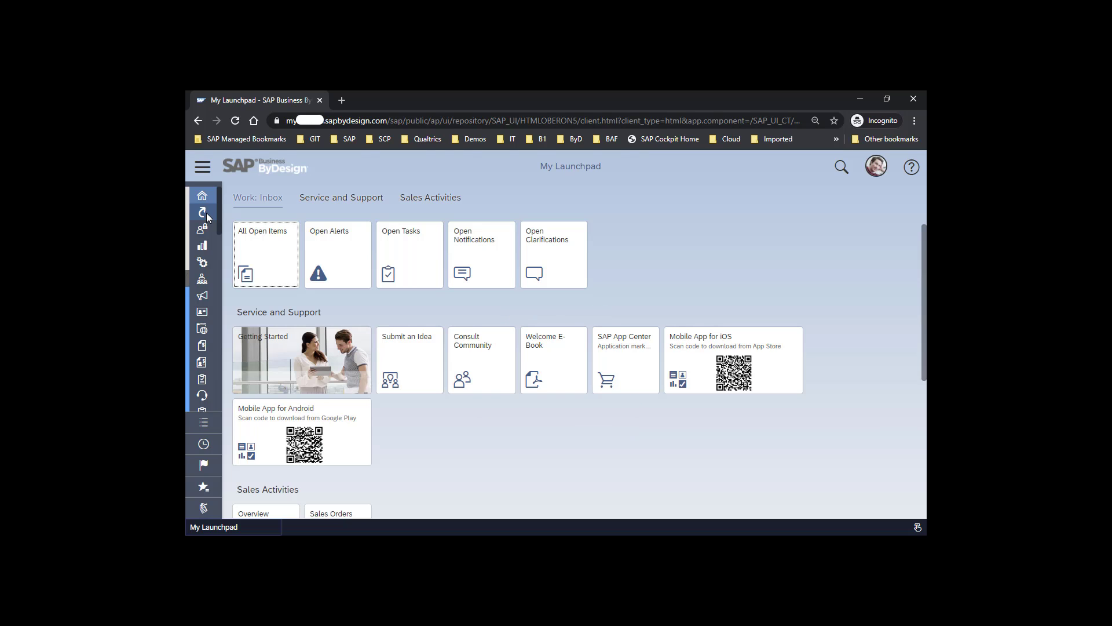
- Approve the new 130.00 USD manual customer invoice from the Approvals tasks and refresh the invoice documents list in the original session
mouse_move(207, 216)
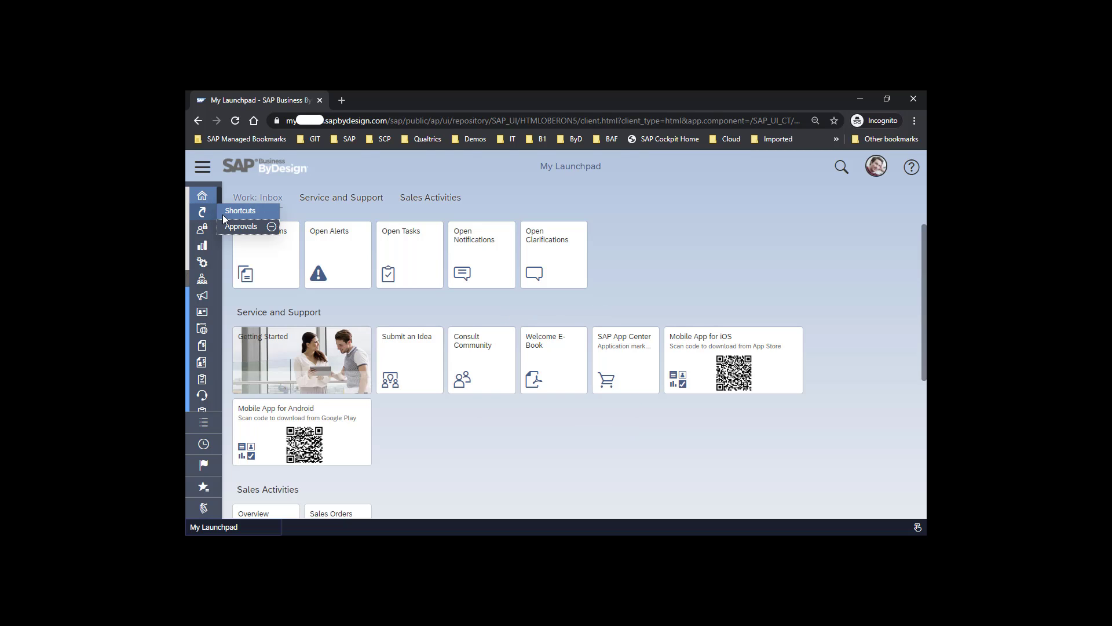
click(250, 228)
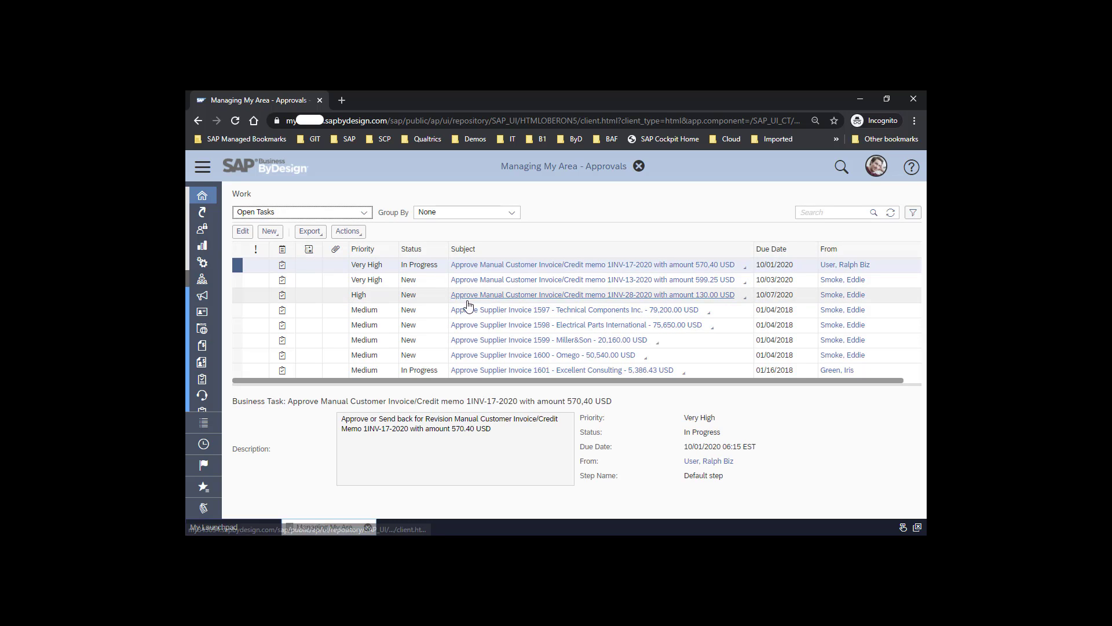
click(473, 296)
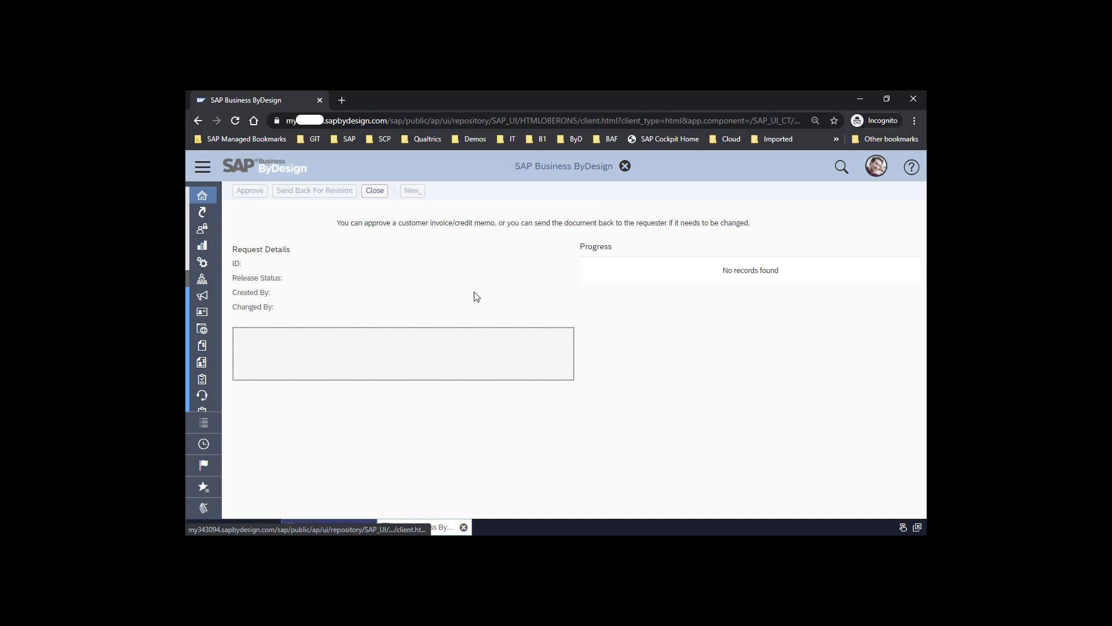
click(255, 208)
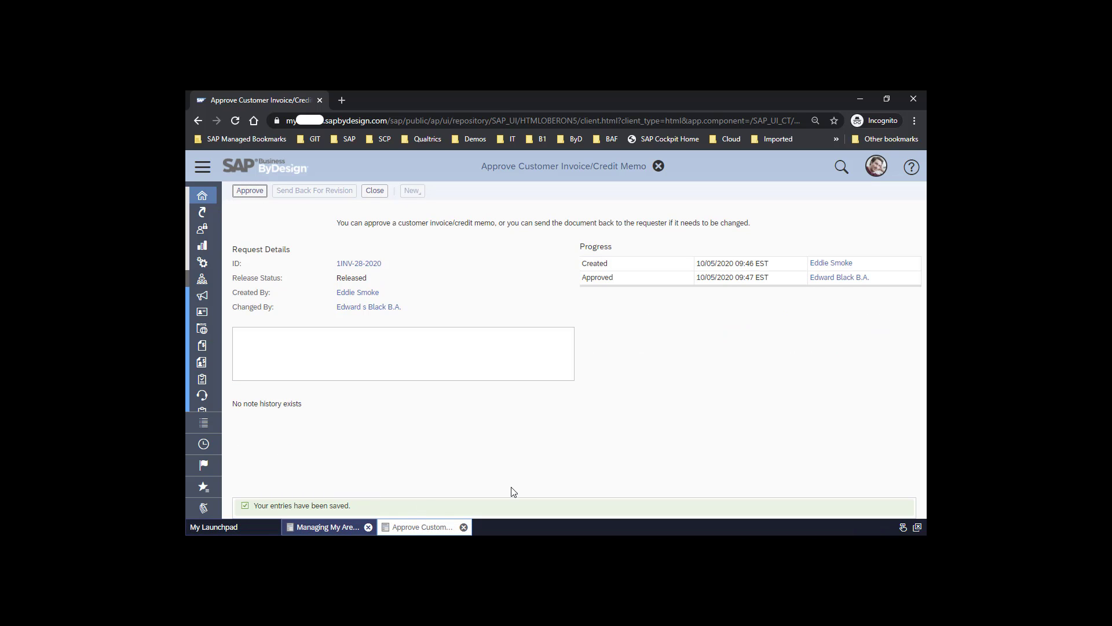
click(854, 98)
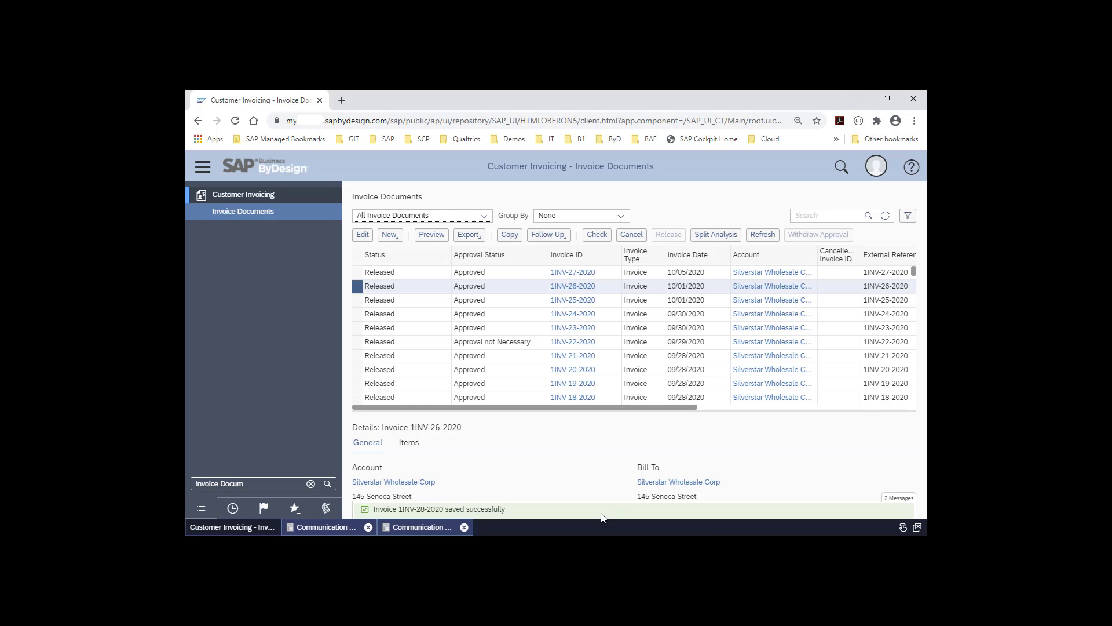
click(886, 216)
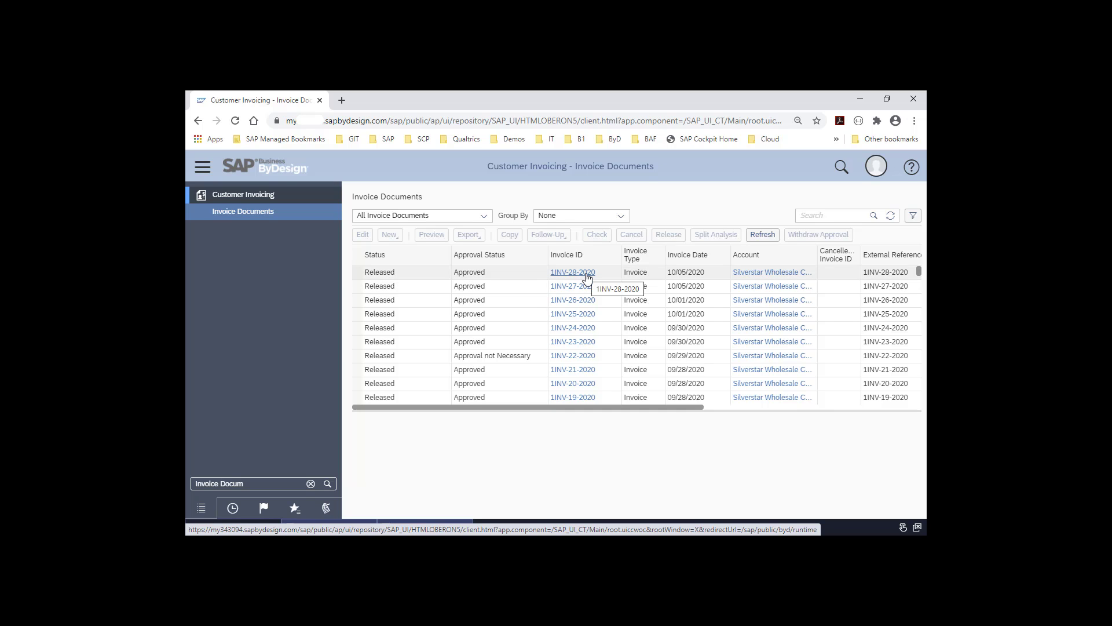
- Open Web Service Message Monitoring and examine the newest outgoing OutputXMLReplicationOut message, including its status, party and size
click(310, 483)
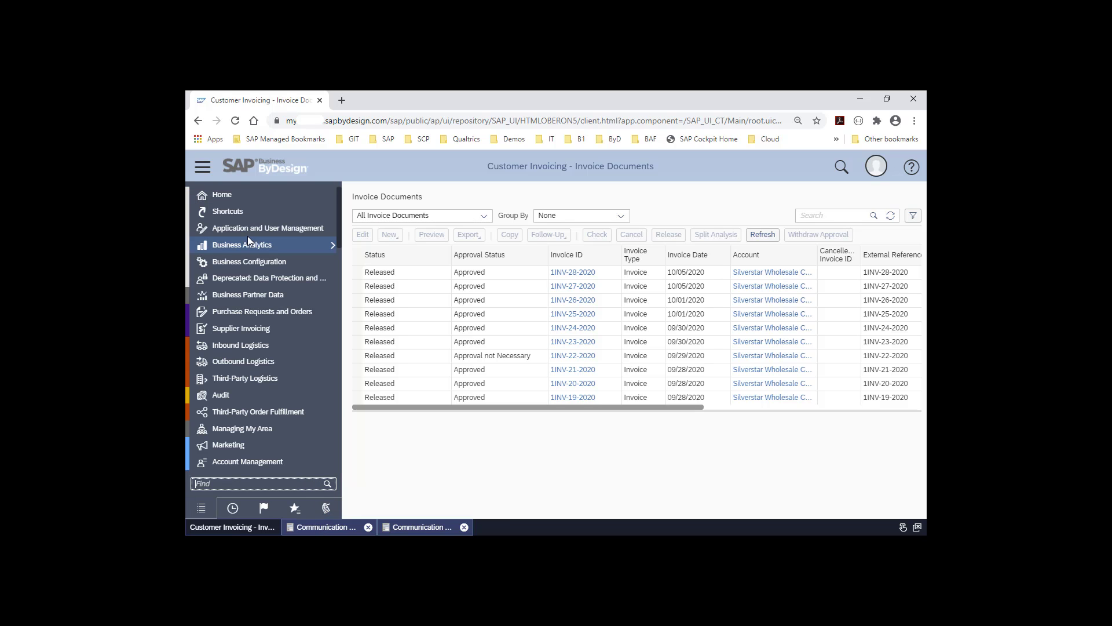
mouse_move(252, 232)
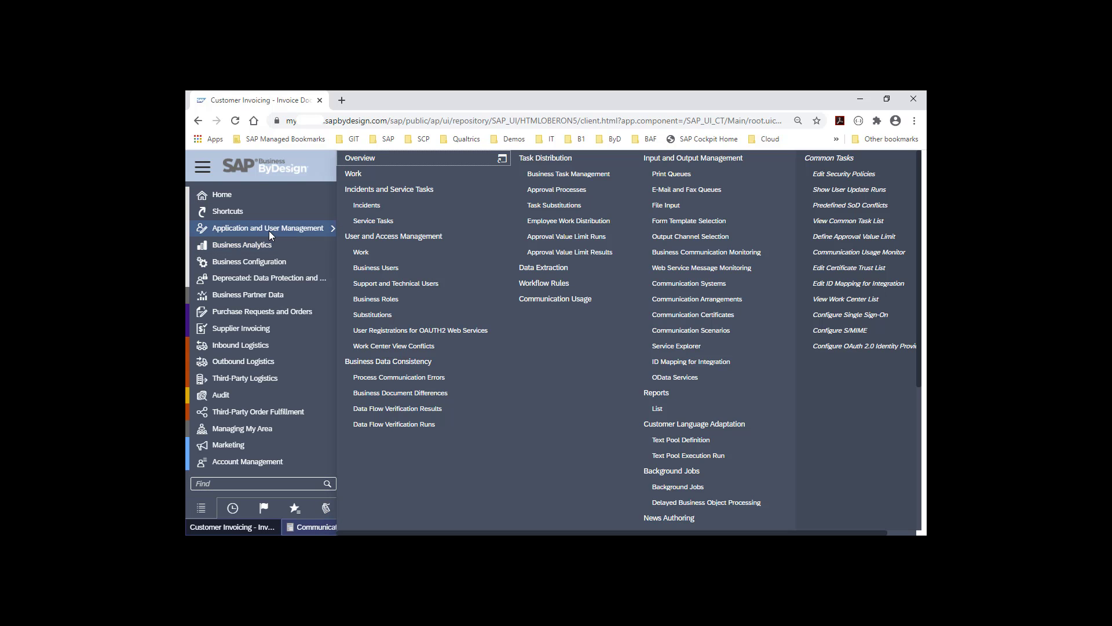
click(678, 270)
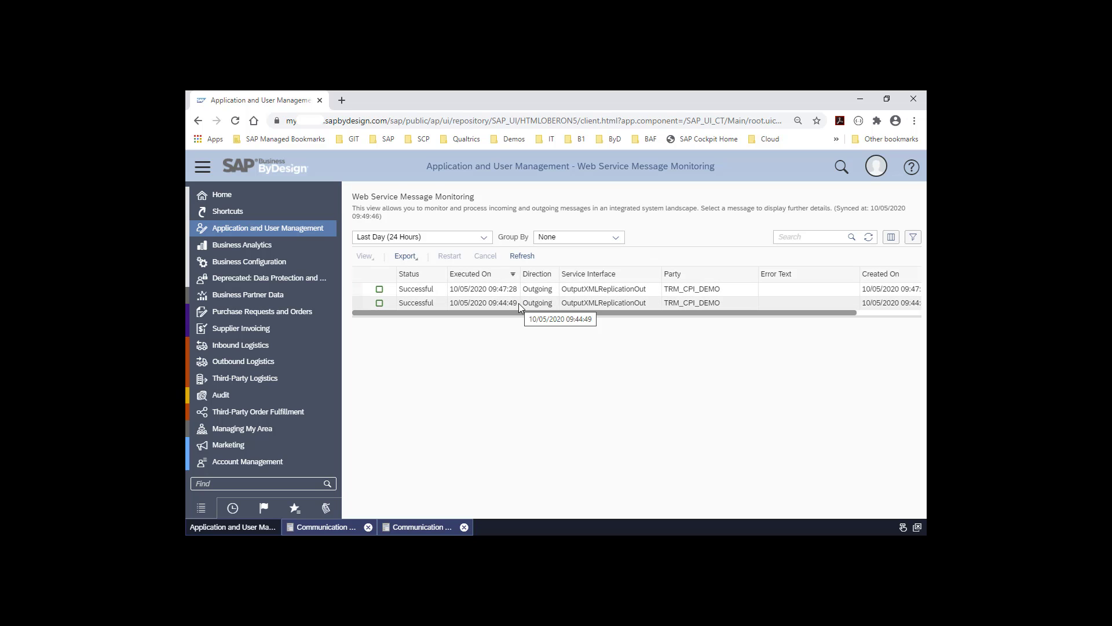
click(359, 292)
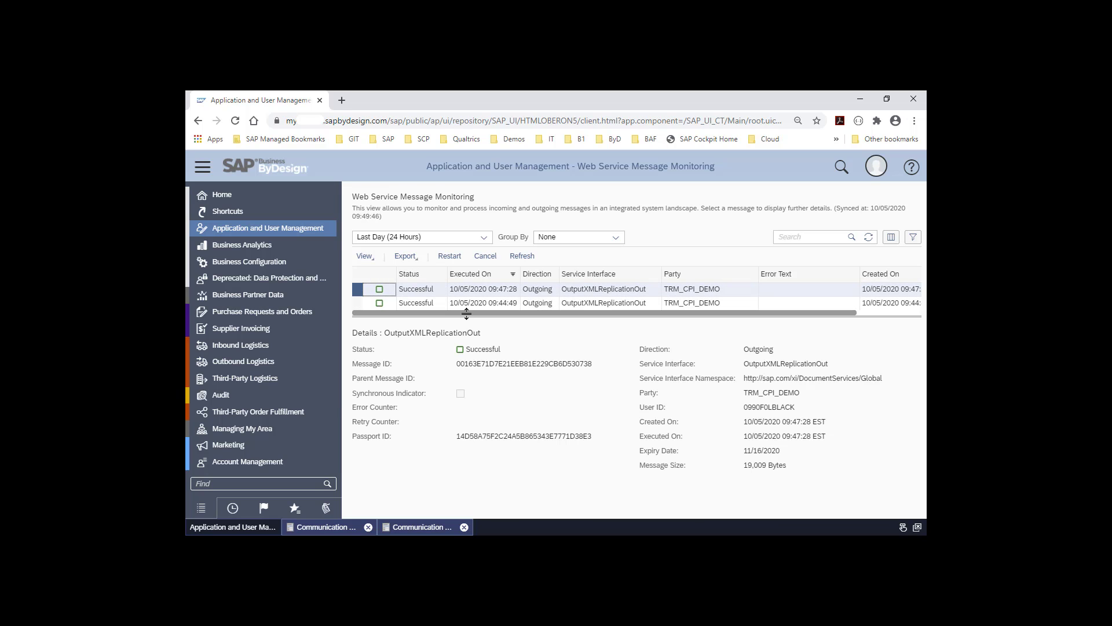
scroll(471, 316, right, 3)
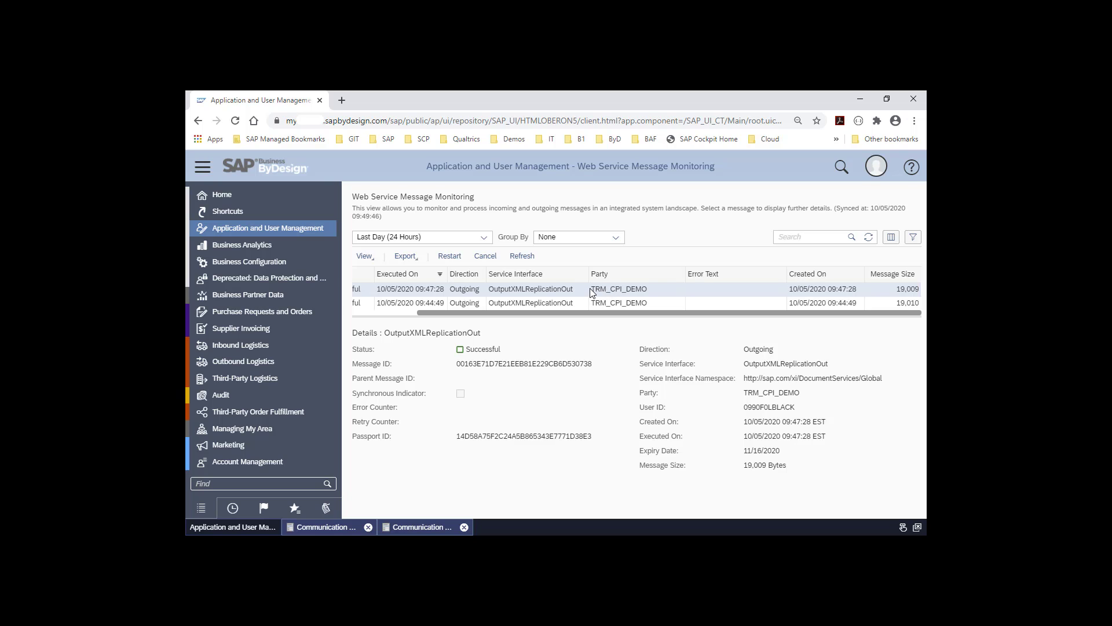
drag(592, 291, 655, 293)
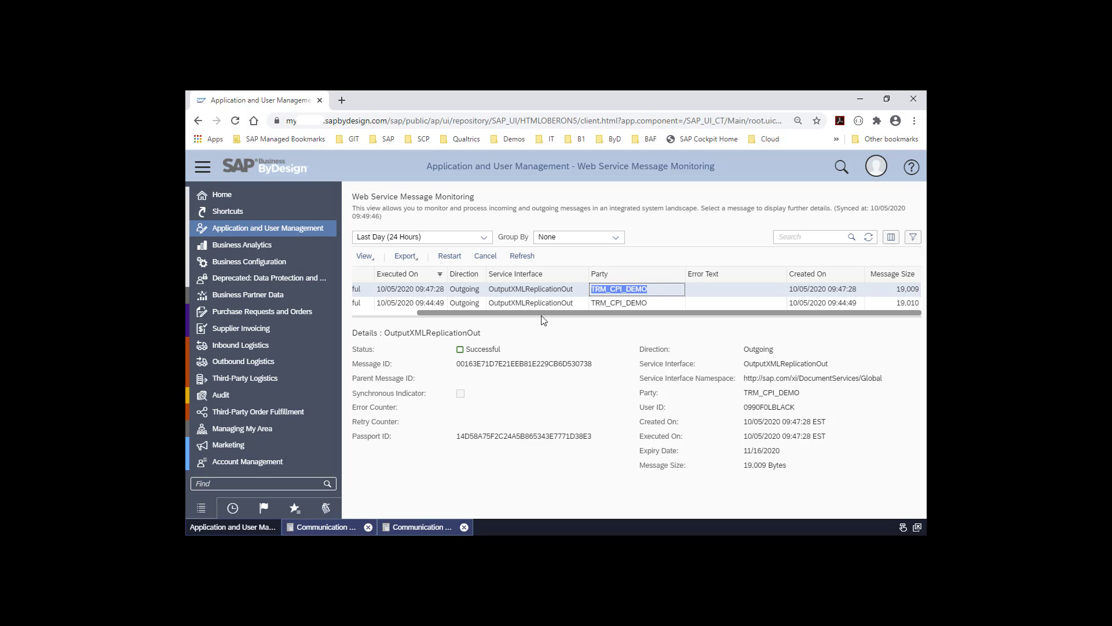
drag(426, 313, 352, 300)
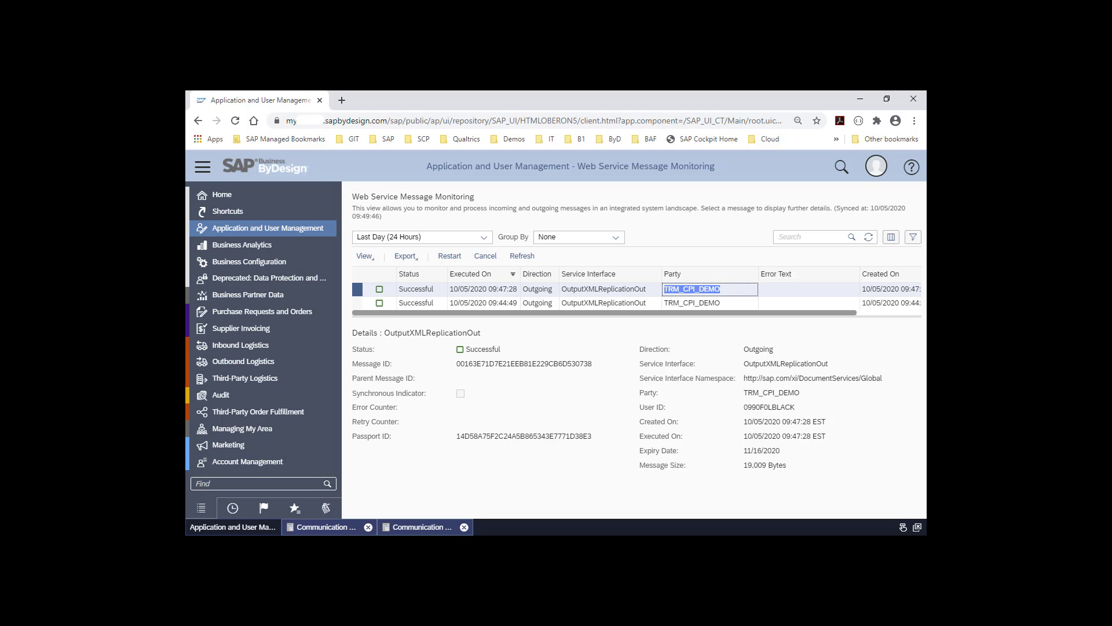
- Switch to SAP Cloud Platform Integration and examine the status, properties and logs of the newest ByDEvent message from the past hour
key(alt+Tab)
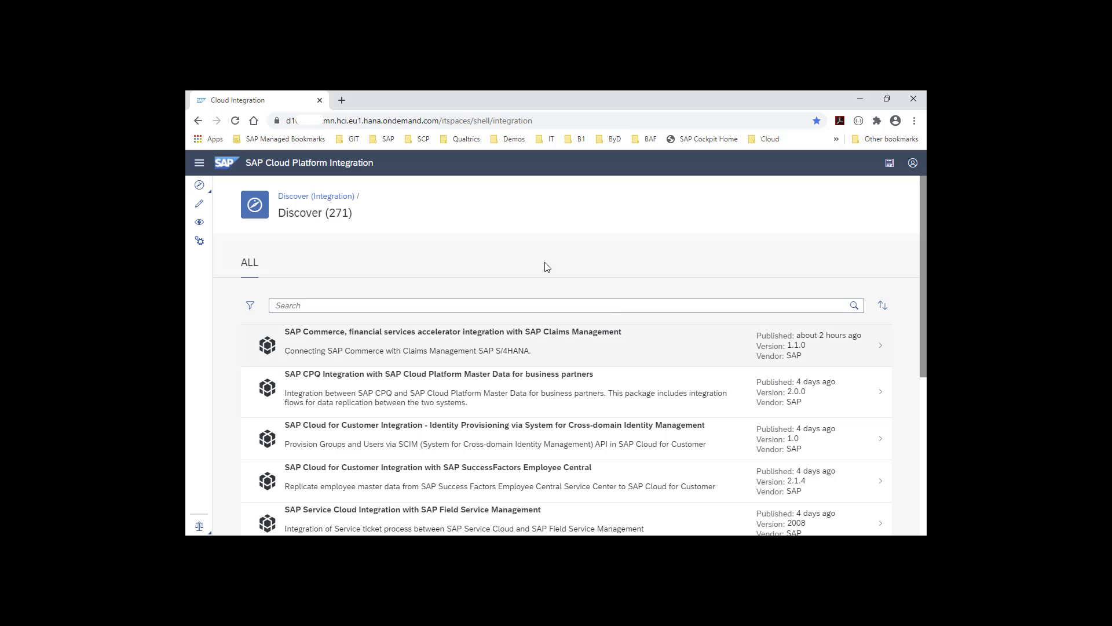
click(201, 223)
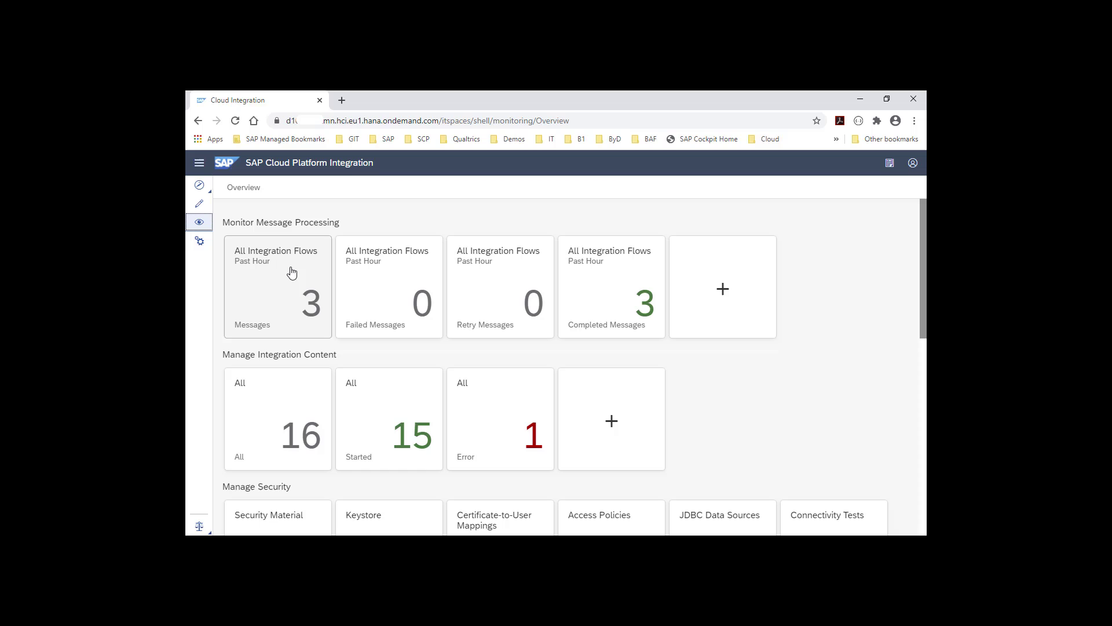
click(291, 273)
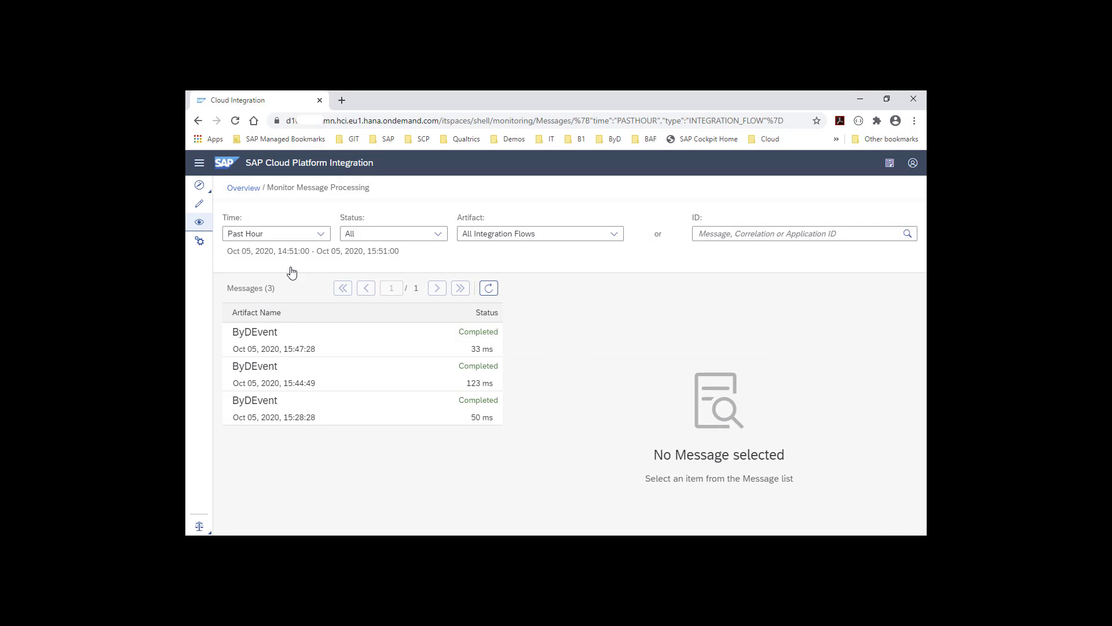
click(380, 344)
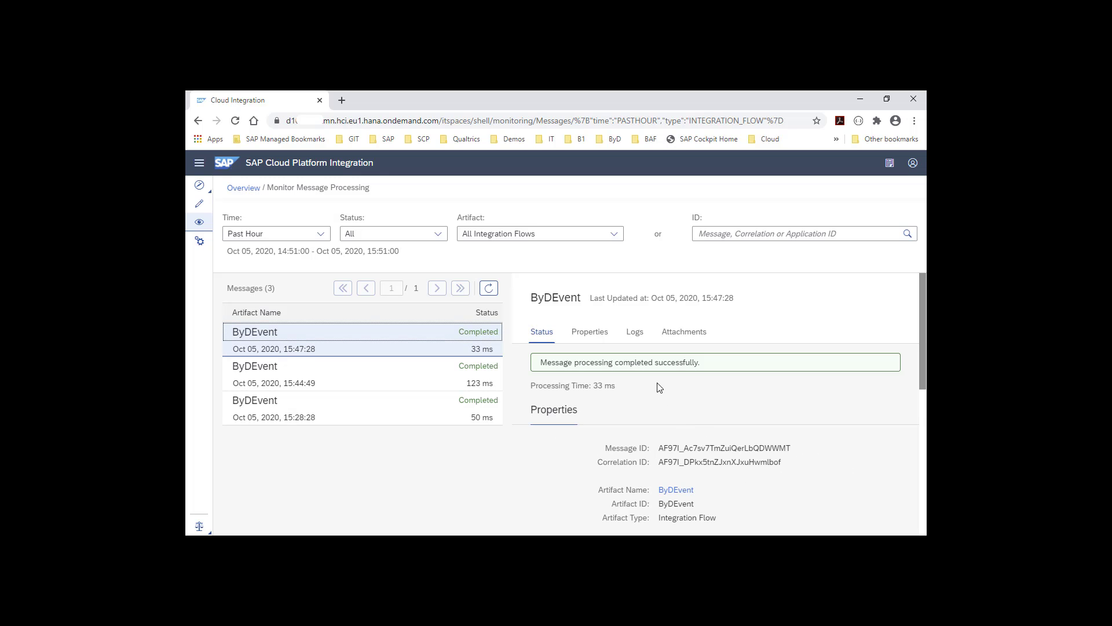
scroll(737, 408, down, 1)
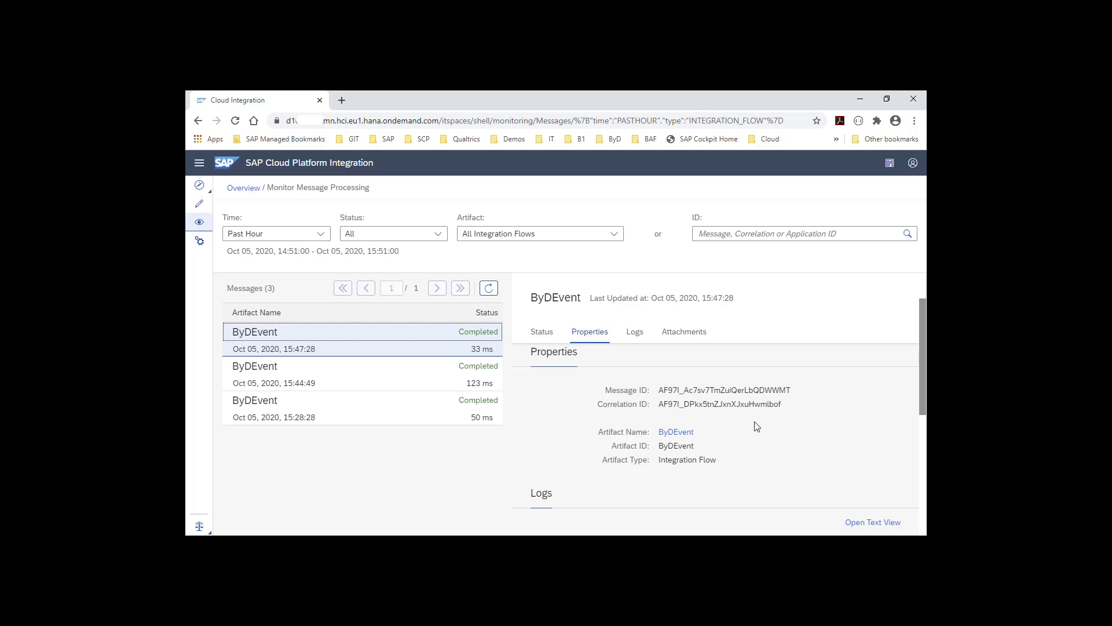
scroll(756, 427, down, 2)
scroll(757, 429, up, 2)
scroll(685, 364, down, 1)
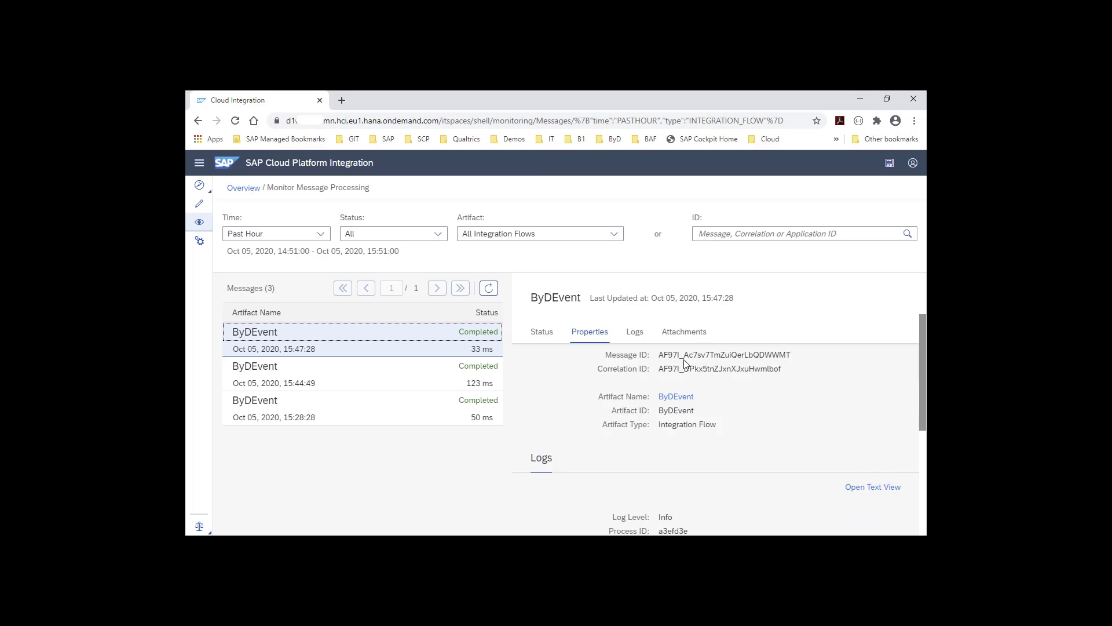
- Open the ResponsePayload1 attachment of the newest ByDEvent message, examine its SOAP envelope and download it
scroll(685, 371, down, 2)
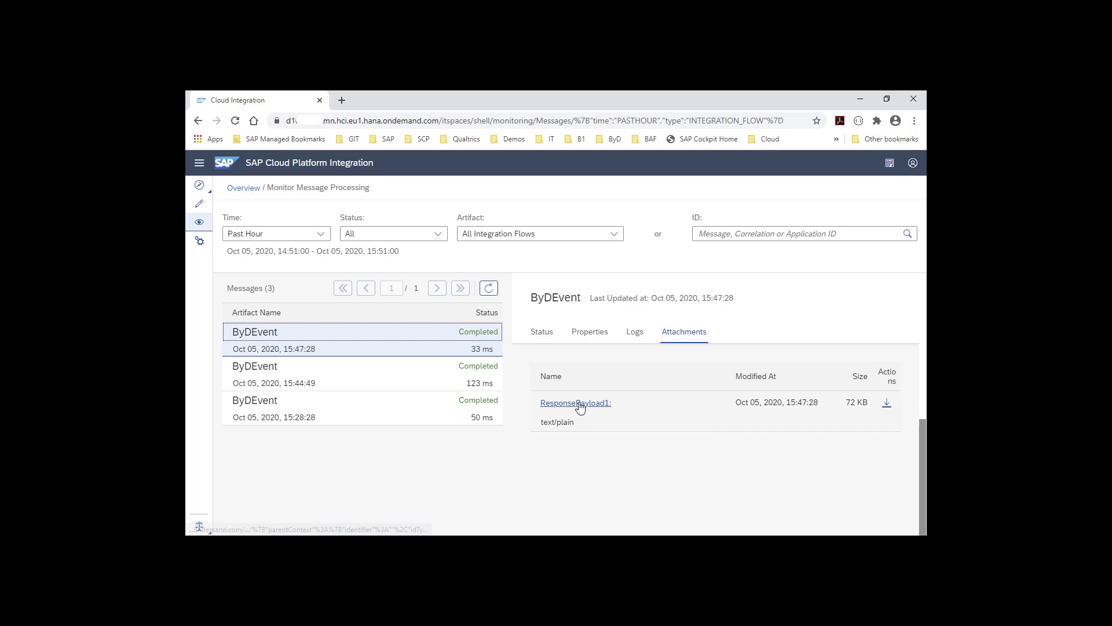
click(580, 407)
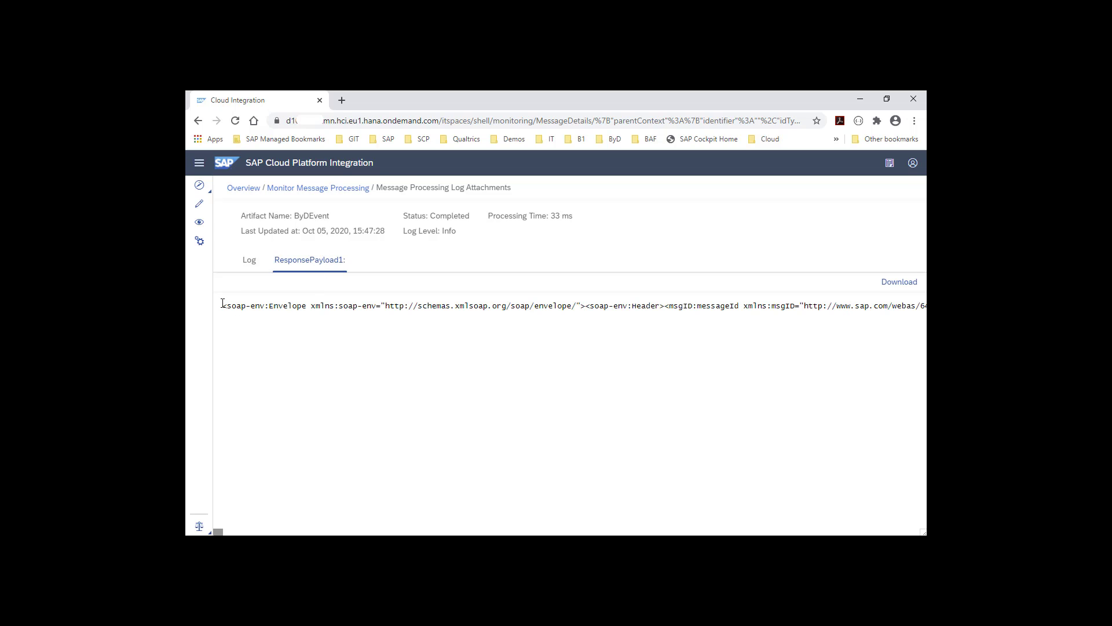
drag(223, 305, 582, 303)
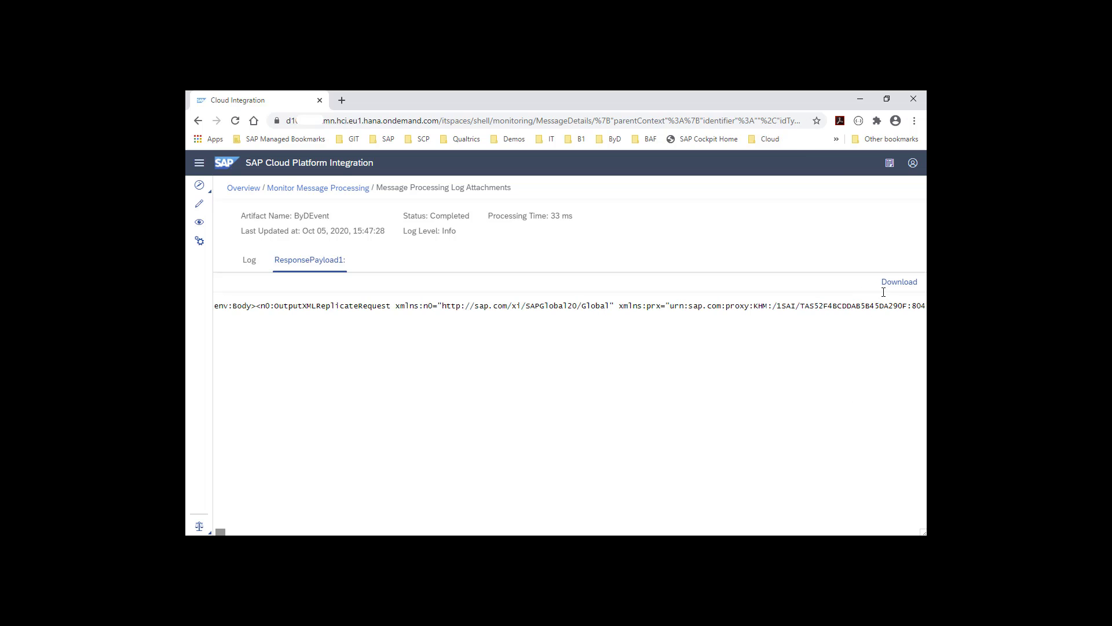
click(890, 282)
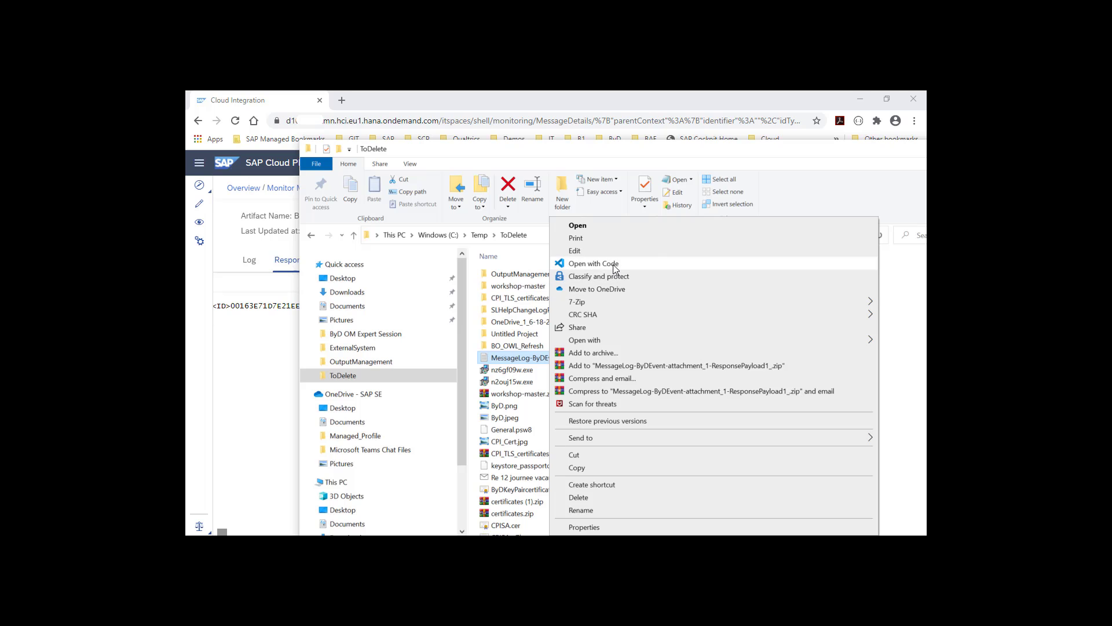
- Open the downloaded payload in Visual Studio Code, save it as MessageLog-ByDEvent-attachment_1-ResponsePayload1_.xml and format the document
click(573, 272)
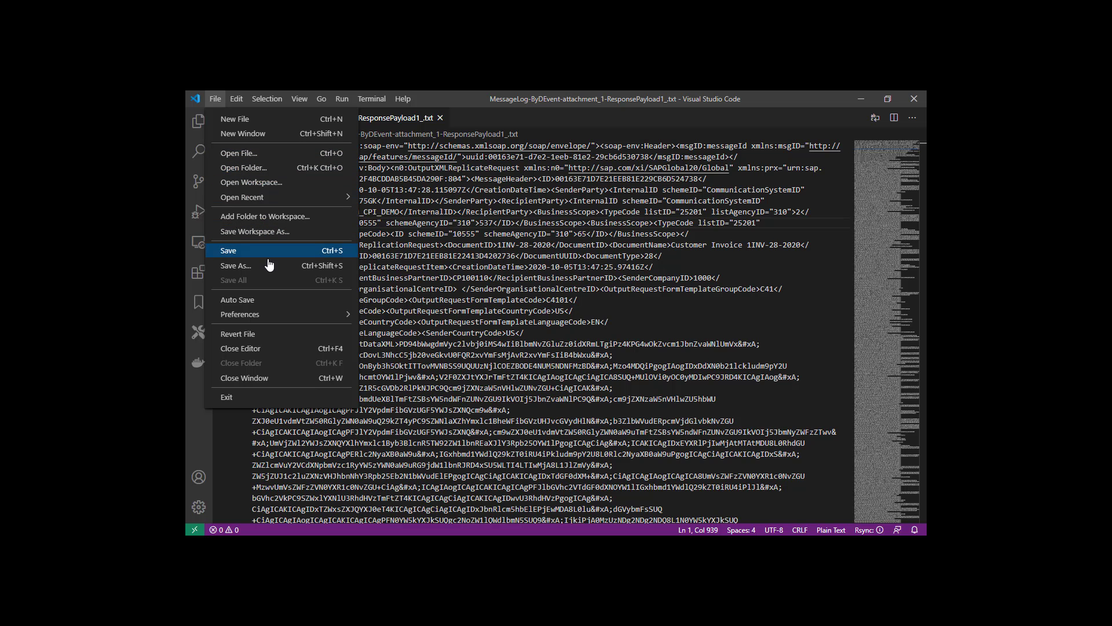
click(273, 268)
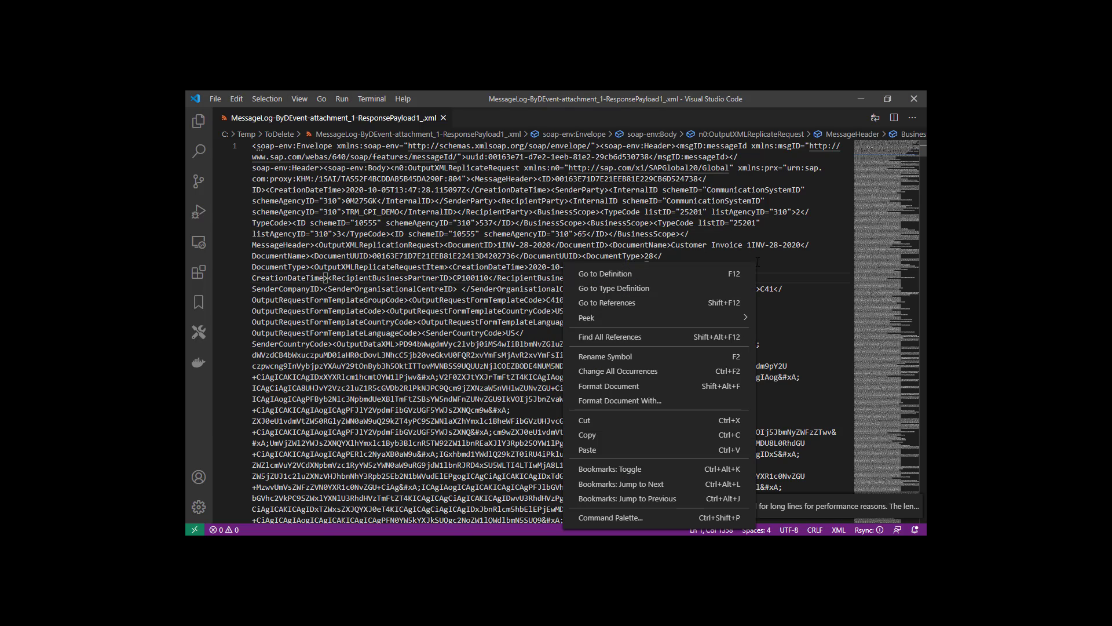
right_click(563, 268)
click(637, 386)
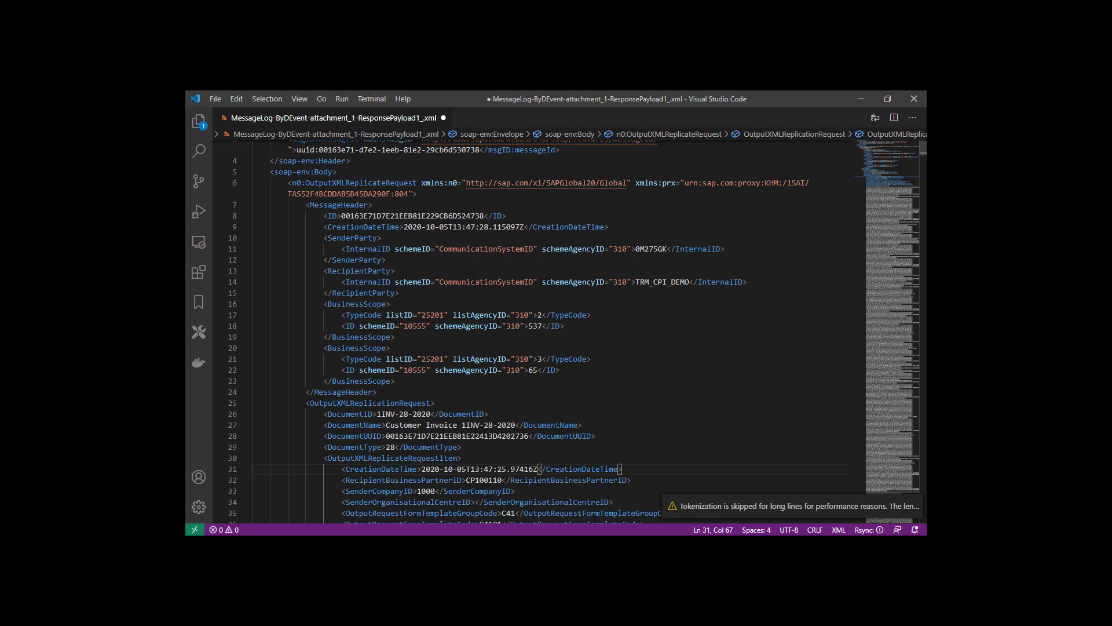
- Examine the payload's sender and recipient parties, document ID and name, recipient business partner, form template codes and encoded OutputDataXML
scroll(491, 323, down, 3)
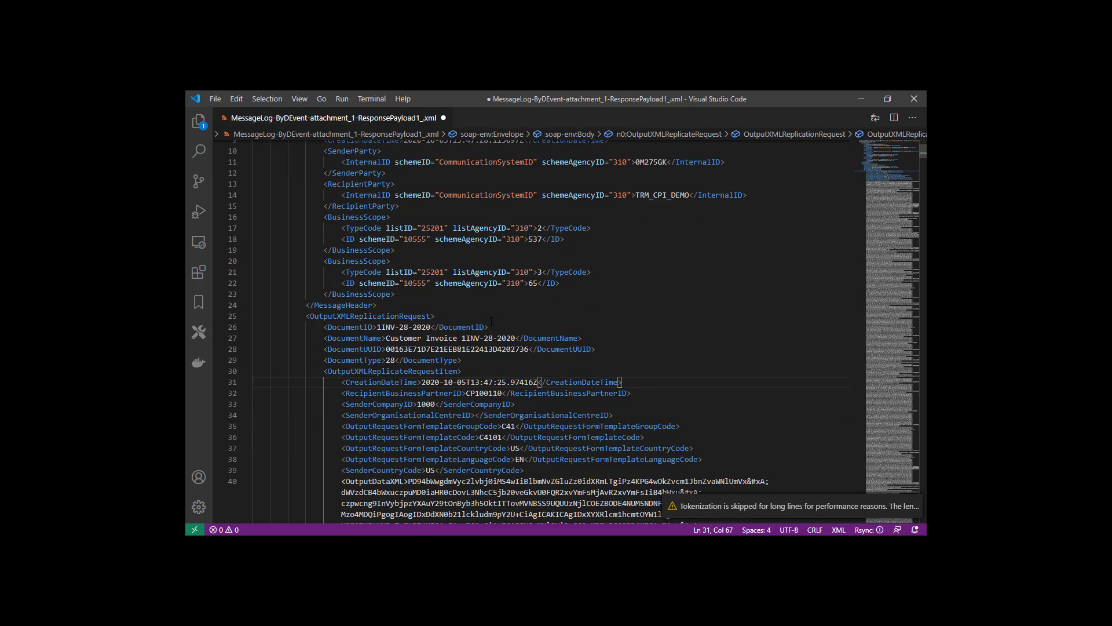
drag(386, 309, 507, 335)
scroll(564, 327, down, 1)
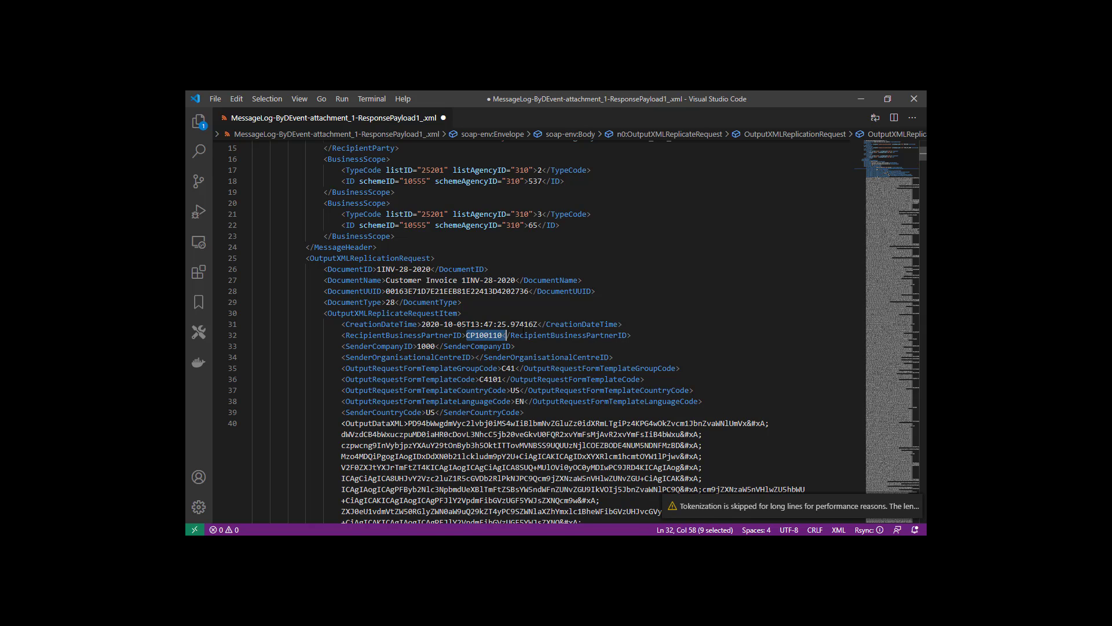
scroll(507, 335, down, 2)
scroll(523, 333, down, 1)
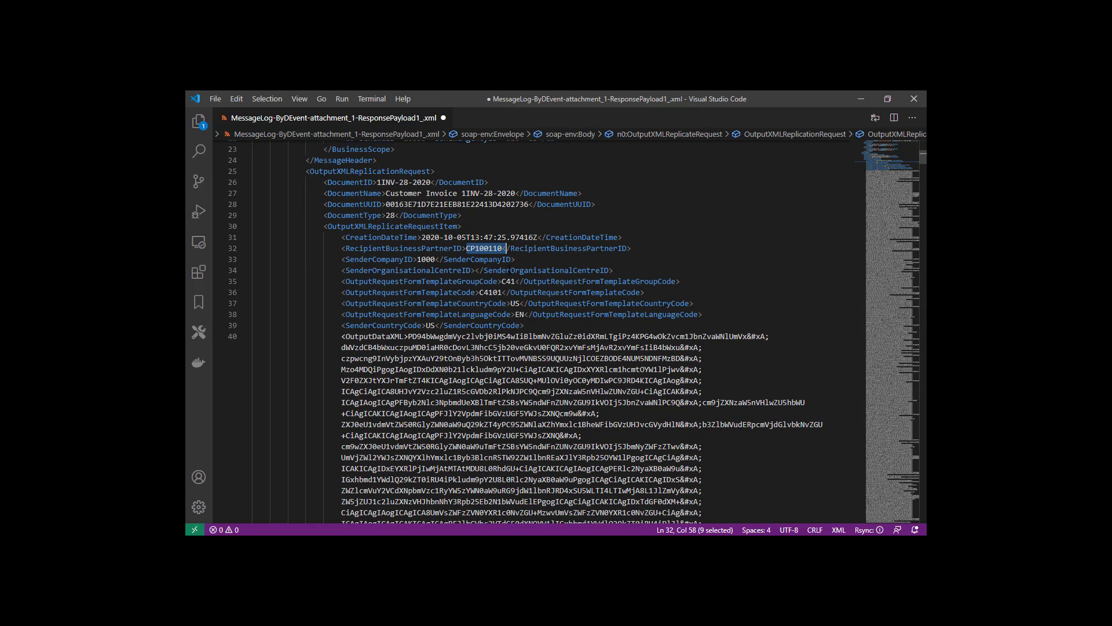
scroll(518, 279, up, 4)
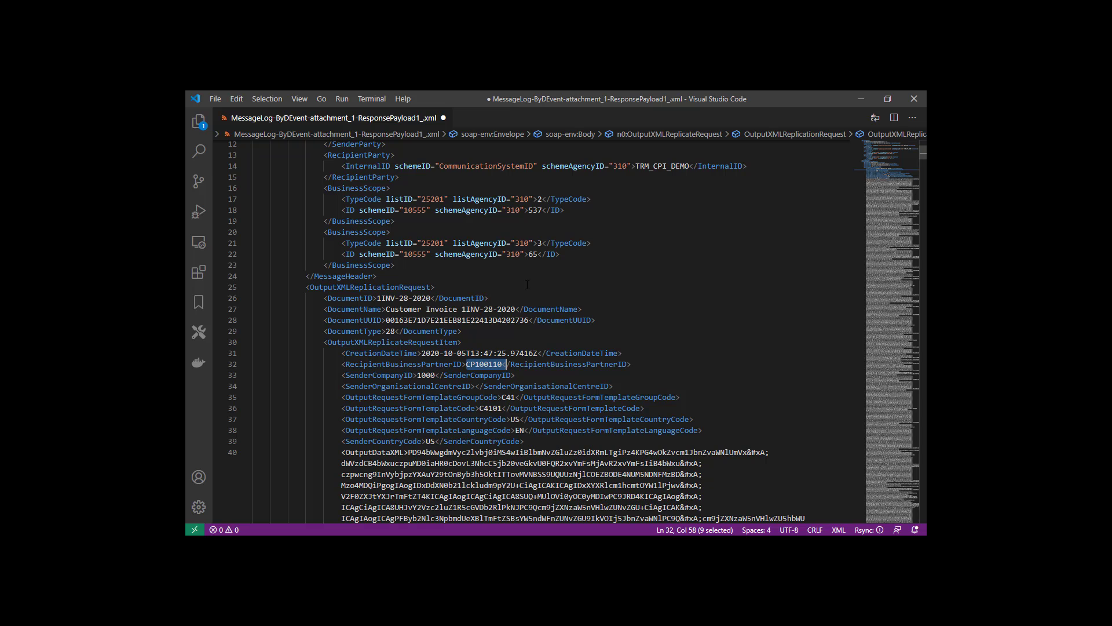
scroll(528, 284, up, 3)
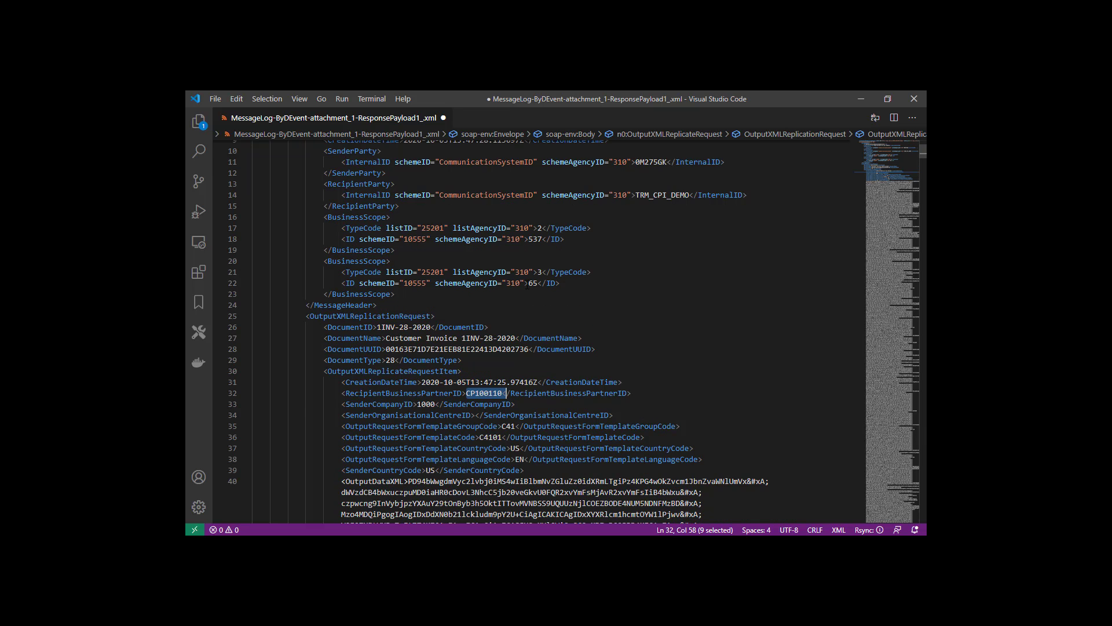